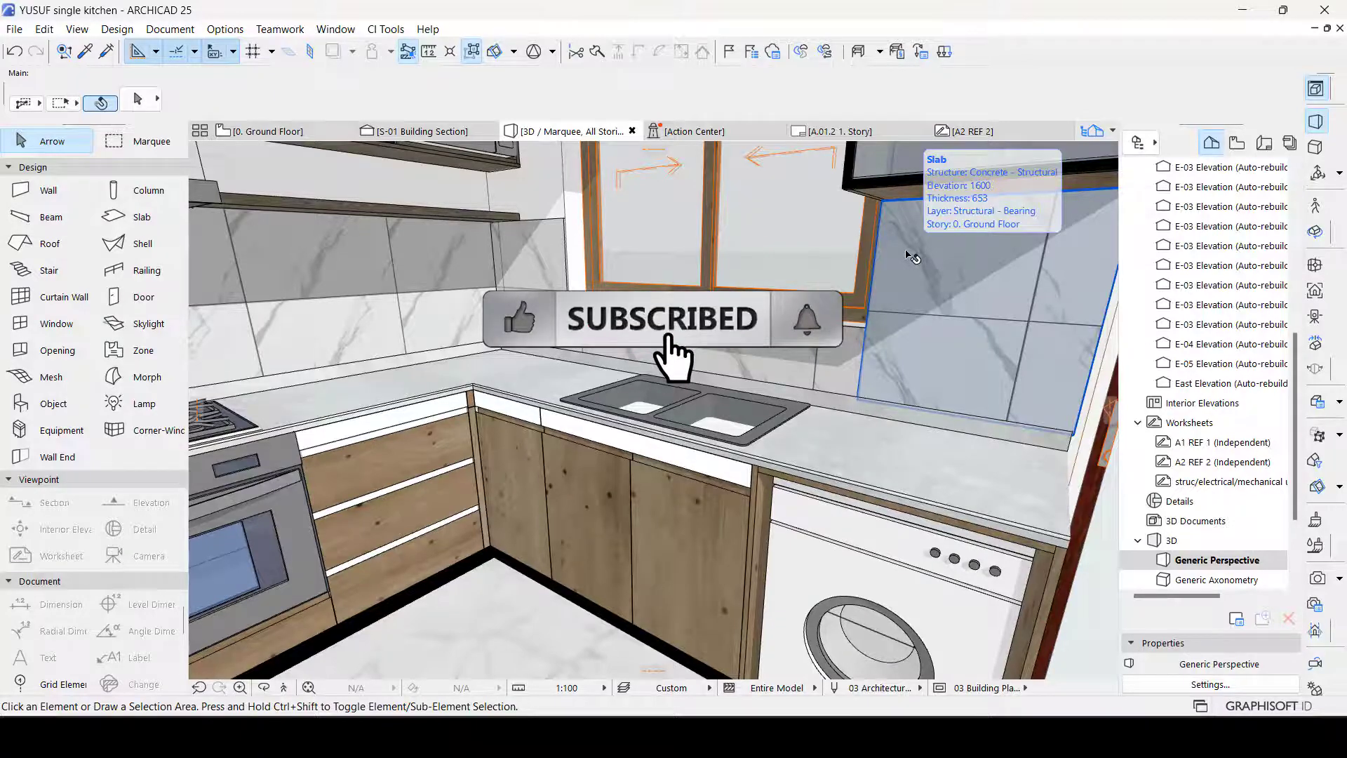
Examine the double-bowl sink, its base cabinet and the surrounding countertop from several viewpoints.
{"action": "scroll", "coordinate": [584, 463], "scroll_direction": "up", "scroll_amount": 3}
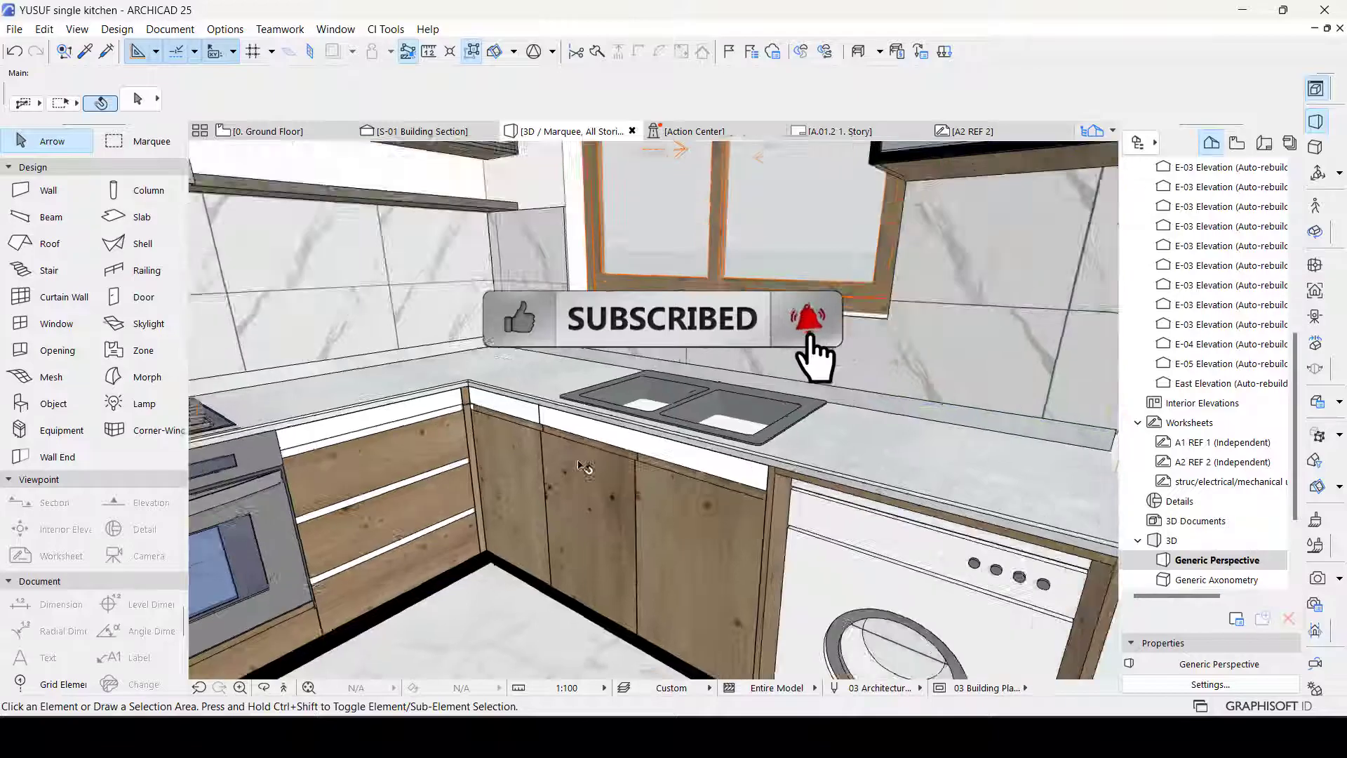
{"action": "middle_click_drag", "start_coordinate": [809, 435], "coordinate": [752, 342], "text": "shift"}
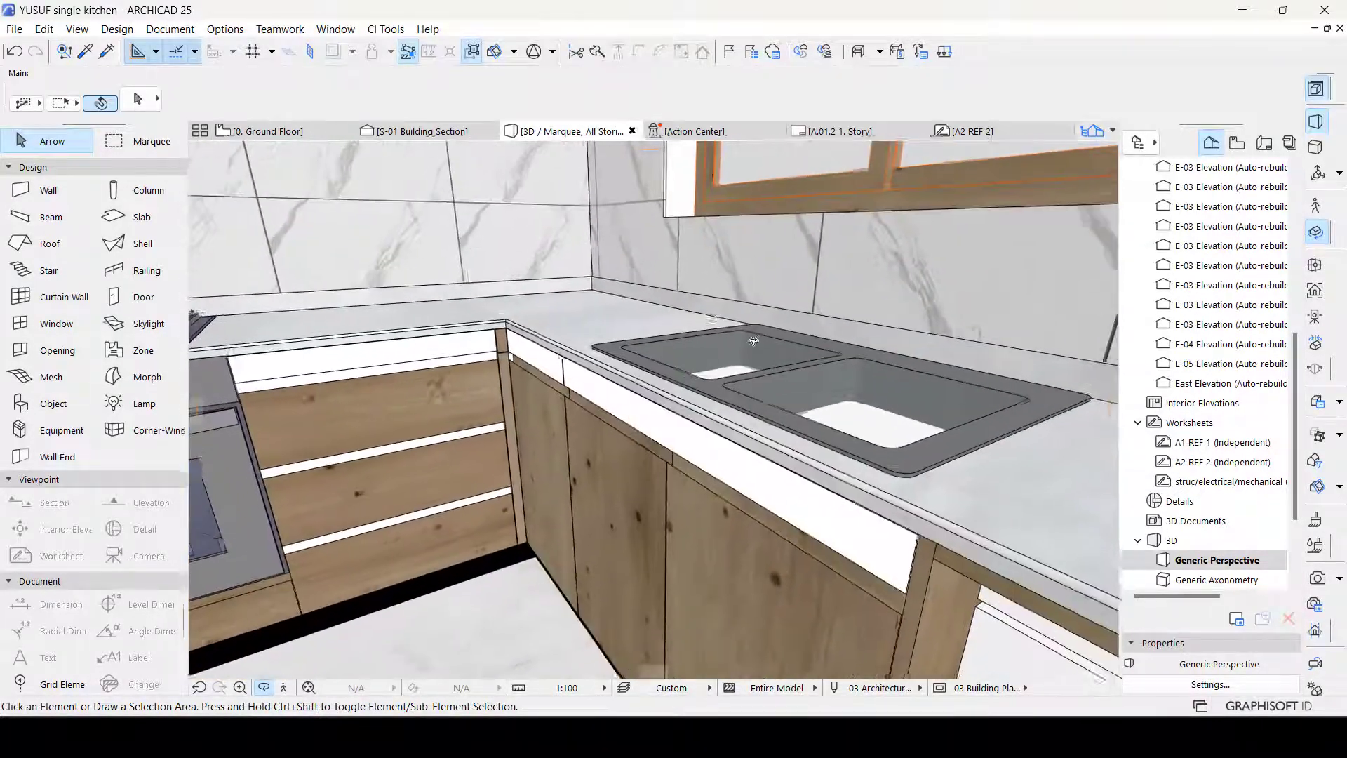
{"action": "scroll", "coordinate": [752, 342], "scroll_direction": "down", "scroll_amount": 3}
{"action": "middle_click_drag", "start_coordinate": [701, 409], "coordinate": [702, 445], "text": "shift"}
{"action": "scroll", "coordinate": [613, 421], "scroll_direction": "down", "scroll_amount": 5}
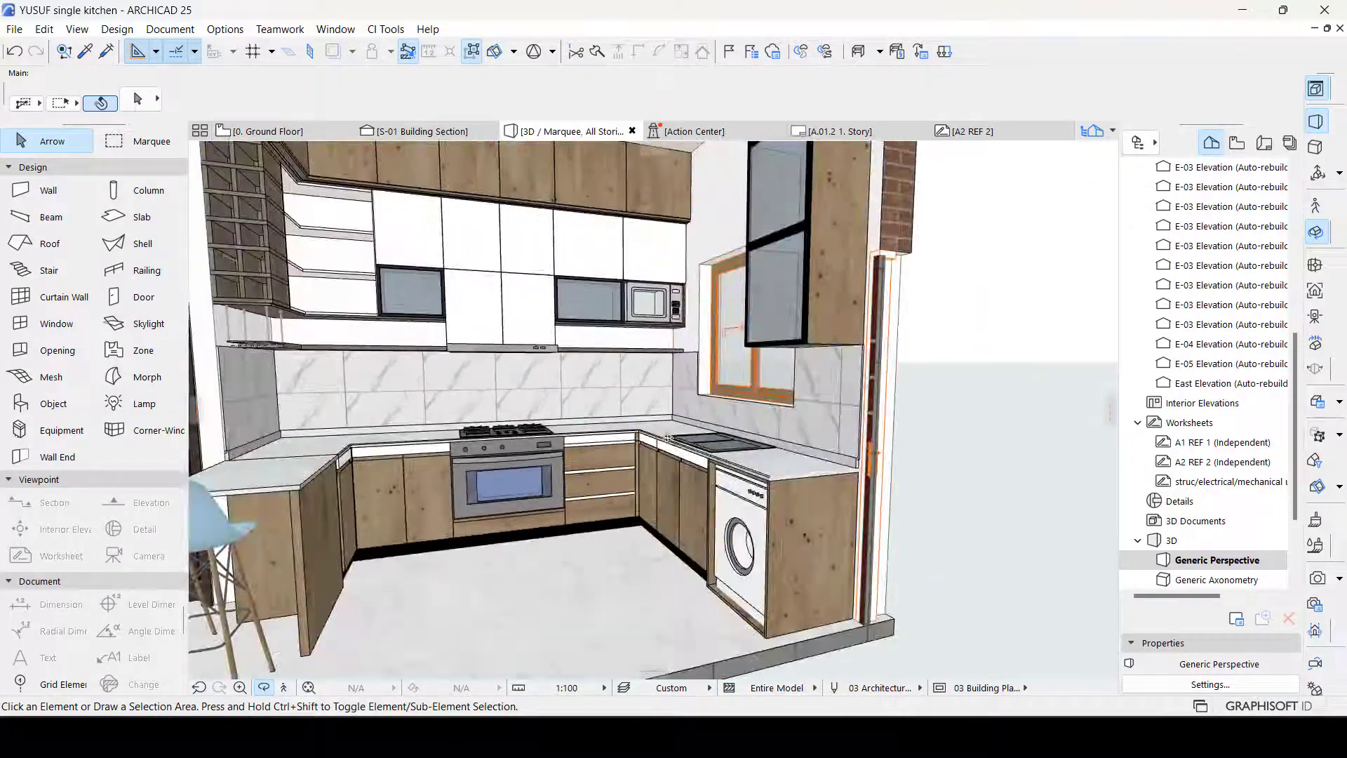
{"action": "scroll", "coordinate": [716, 450], "scroll_direction": "up", "scroll_amount": 5}
{"action": "middle_click_drag", "start_coordinate": [756, 526], "coordinate": [441, 399], "text": "shift"}
{"action": "scroll", "coordinate": [842, 477], "scroll_direction": "down", "scroll_amount": 5}
{"action": "scroll", "coordinate": [814, 463], "scroll_direction": "up", "scroll_amount": 4}
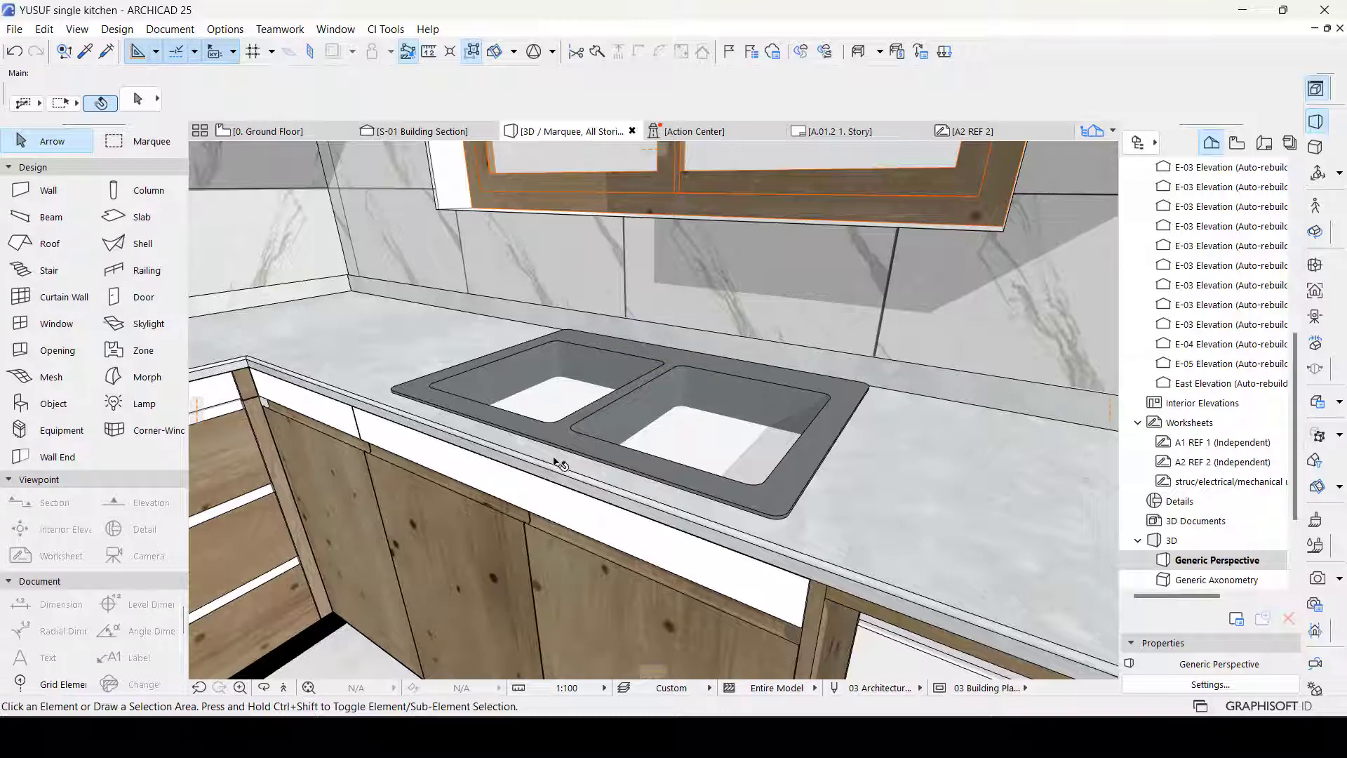
{"action": "left_click", "coordinate": [569, 481]}
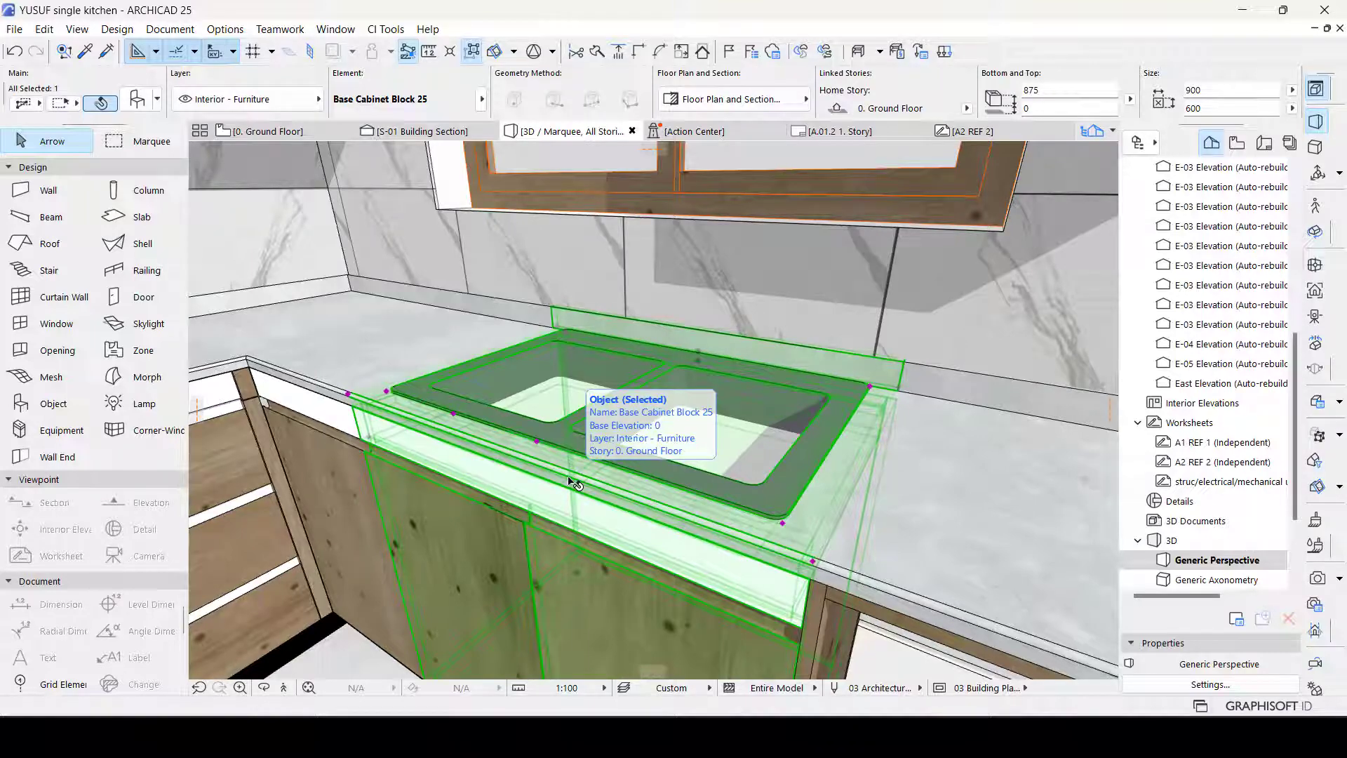
{"action": "key", "text": "Escape"}
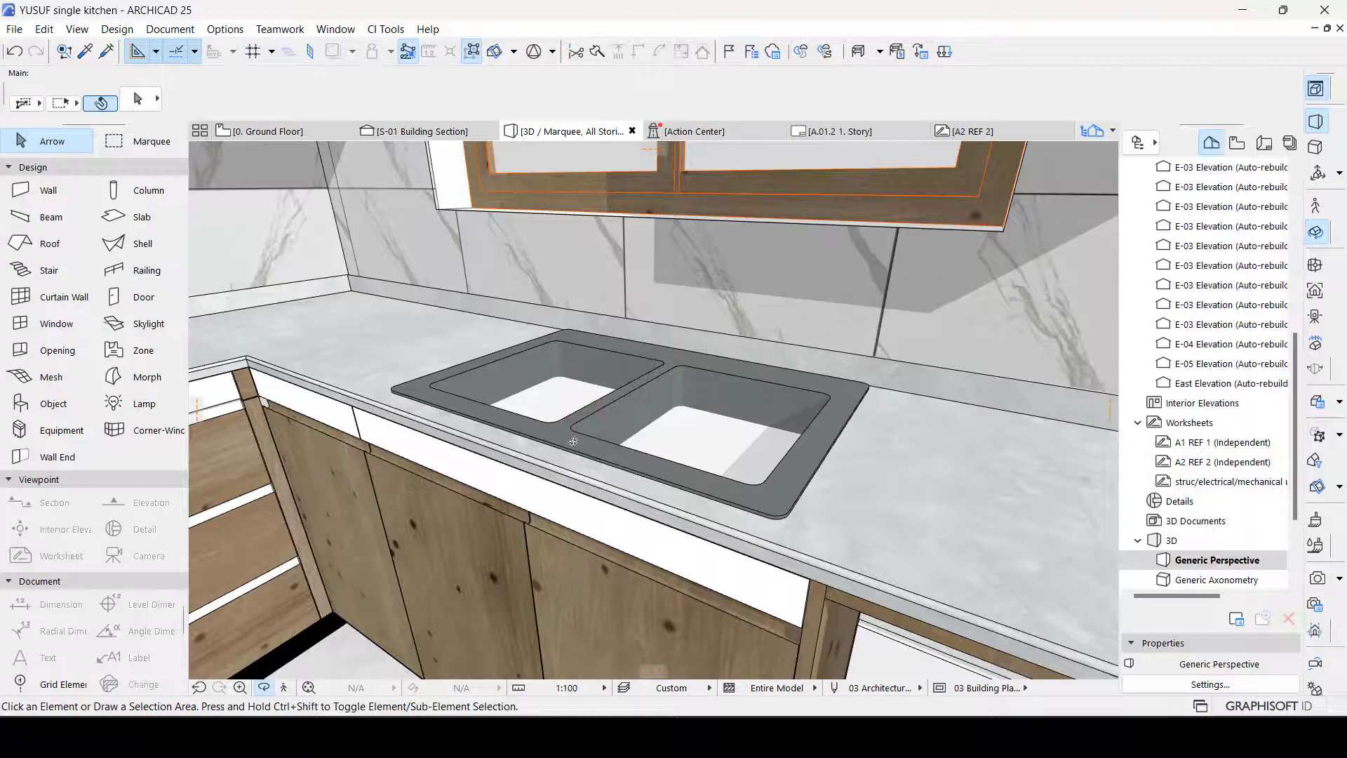
{"action": "middle_click_drag", "start_coordinate": [586, 552], "coordinate": [361, 438], "text": "shift"}
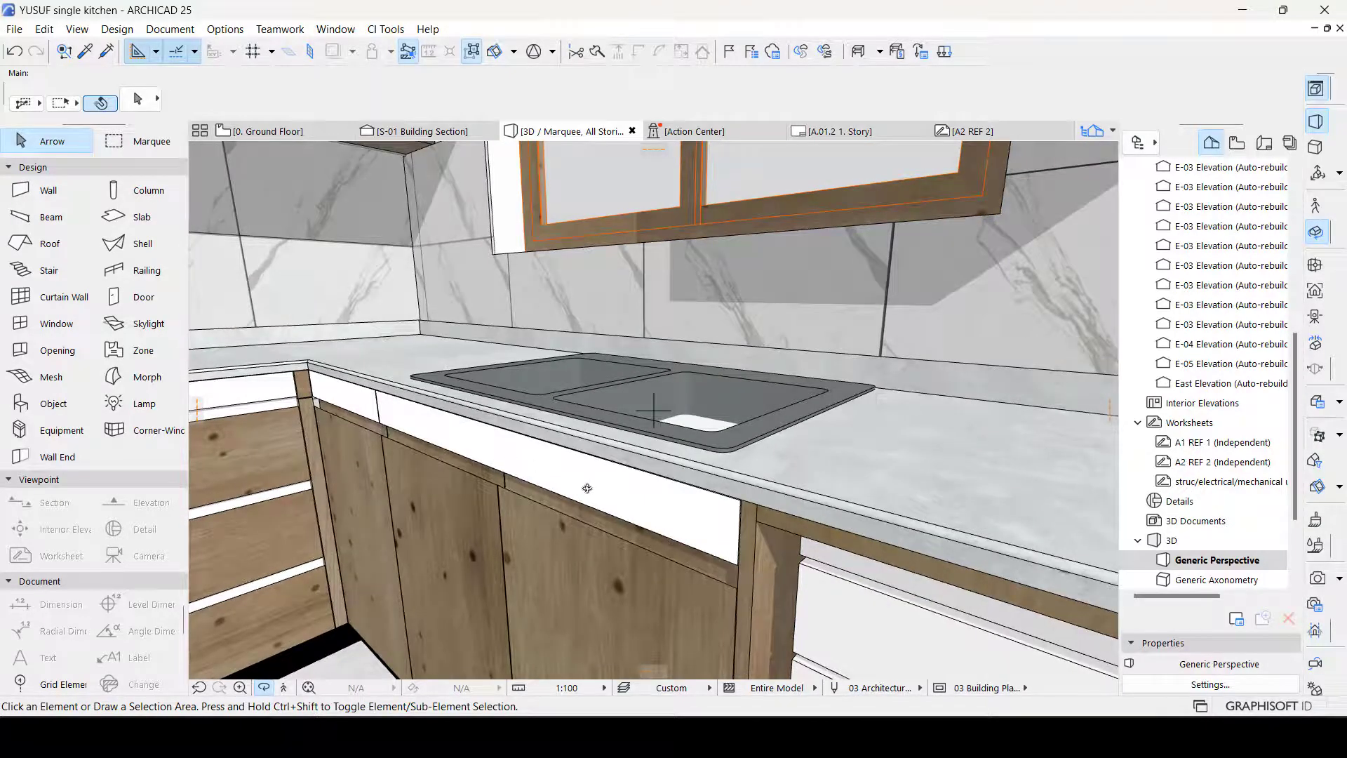
{"action": "middle_click_drag", "start_coordinate": [587, 488], "coordinate": [554, 429], "text": "shift"}
Enable the Undermount option for the sink of the Base Cabinet Block 25.
{"action": "middle_click_drag", "start_coordinate": [540, 323], "coordinate": [674, 401]}
{"action": "left_click", "coordinate": [680, 404]}
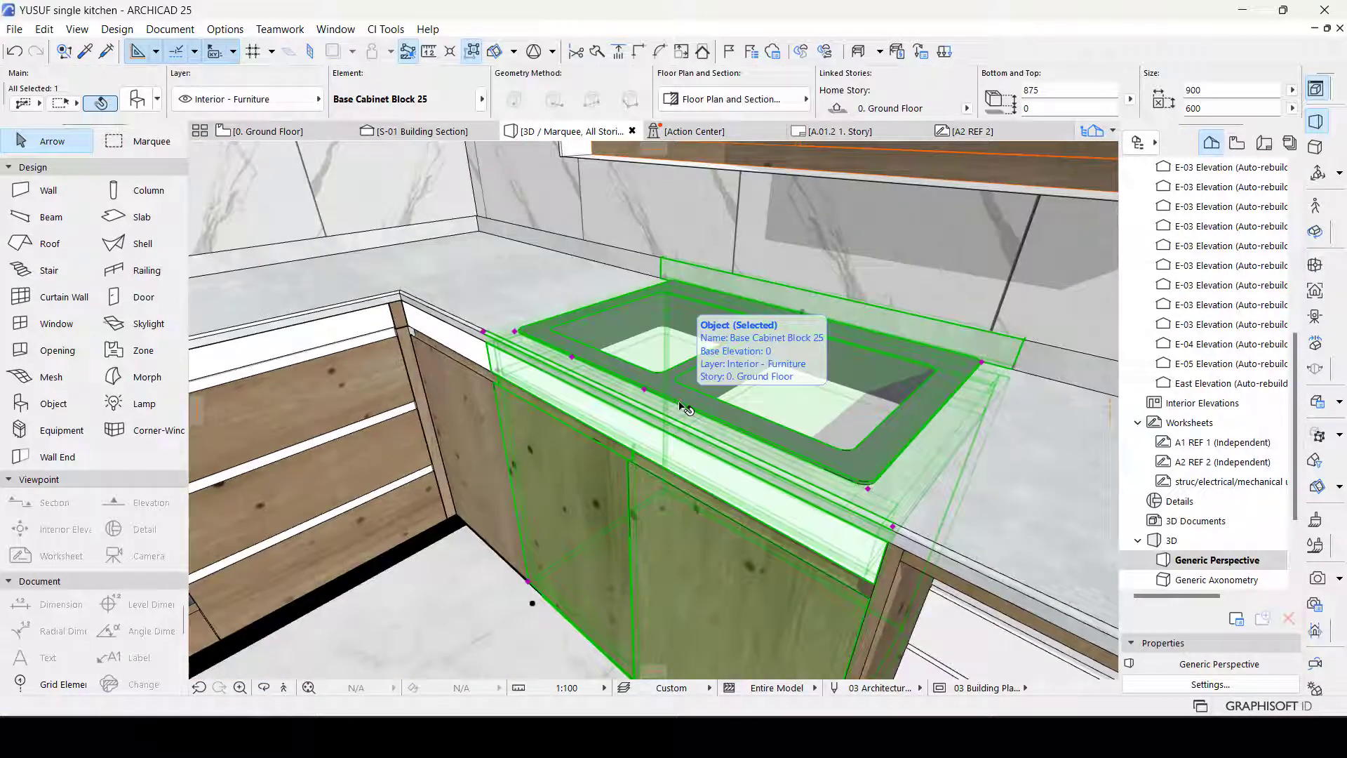
{"action": "left_click", "coordinate": [136, 99]}
{"action": "type", "text": "tap"}
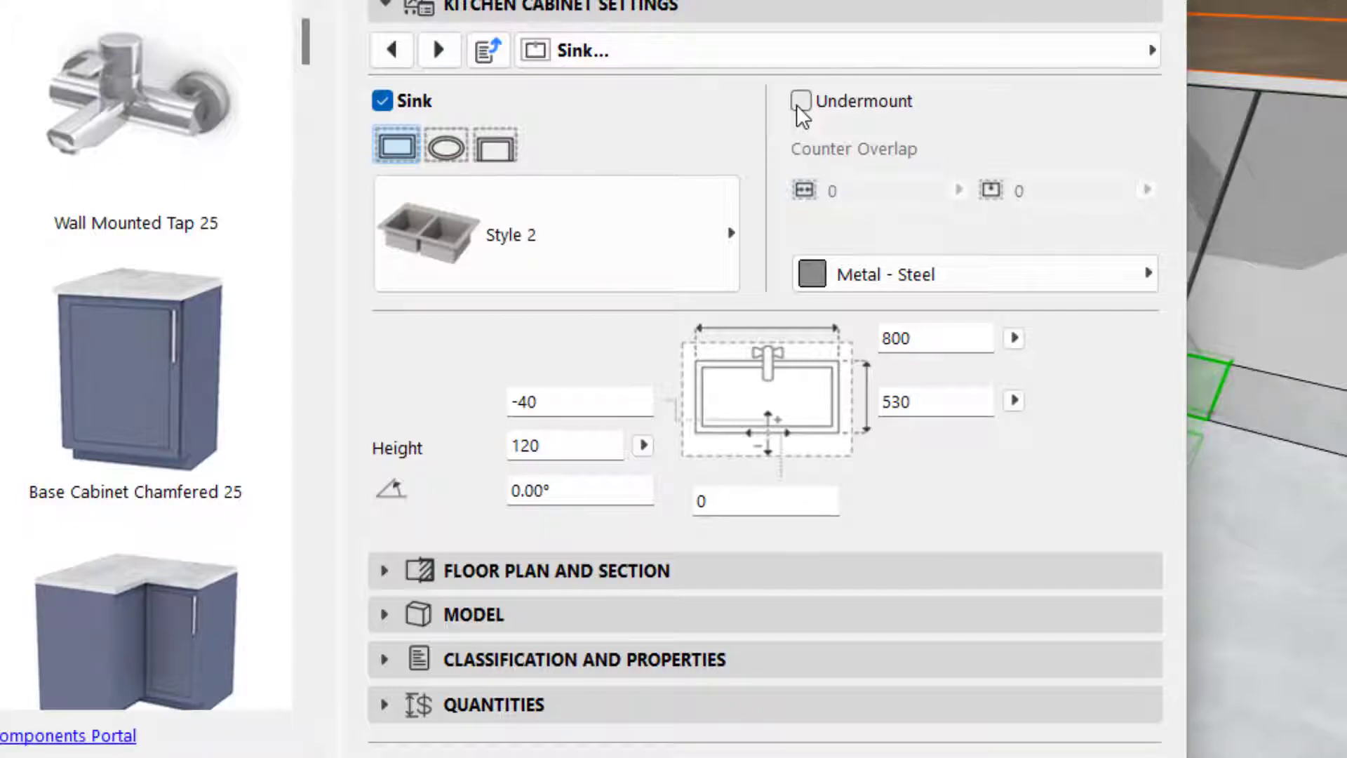
{"action": "left_click", "coordinate": [798, 104]}
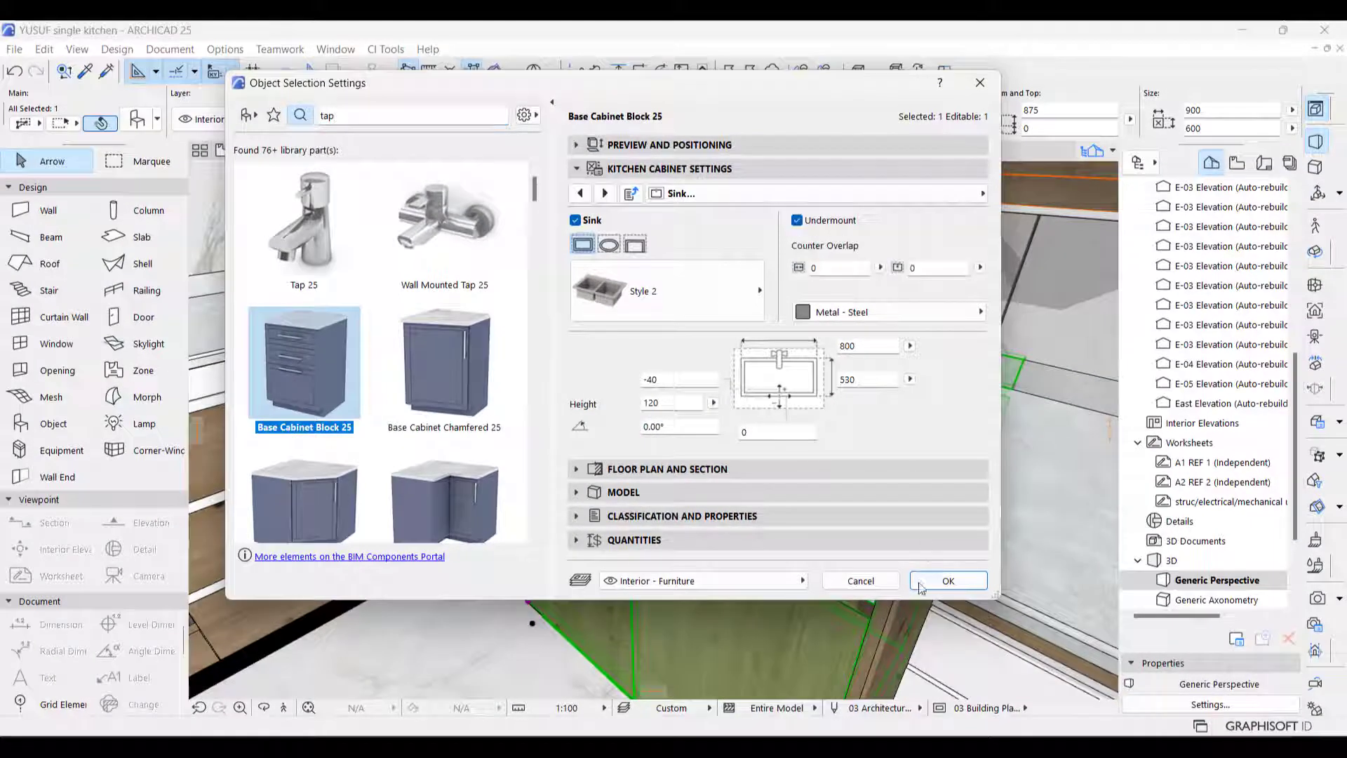
{"action": "left_click", "coordinate": [926, 586]}
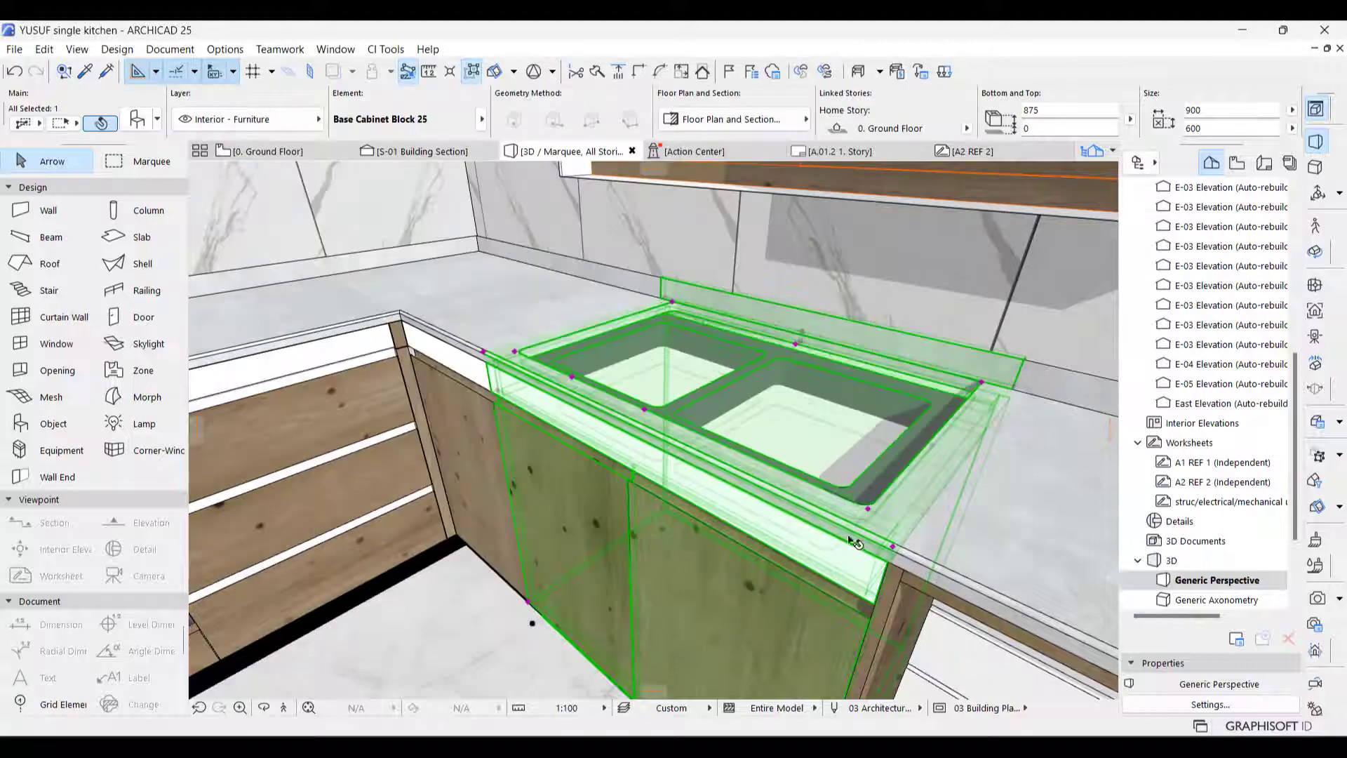
Convert the sink base cabinet to morphs, accepting deletion of the original object.
{"action": "scroll", "coordinate": [674, 311], "scroll_direction": "up", "scroll_amount": 2}
{"action": "scroll", "coordinate": [671, 311], "scroll_direction": "up", "scroll_amount": 3}
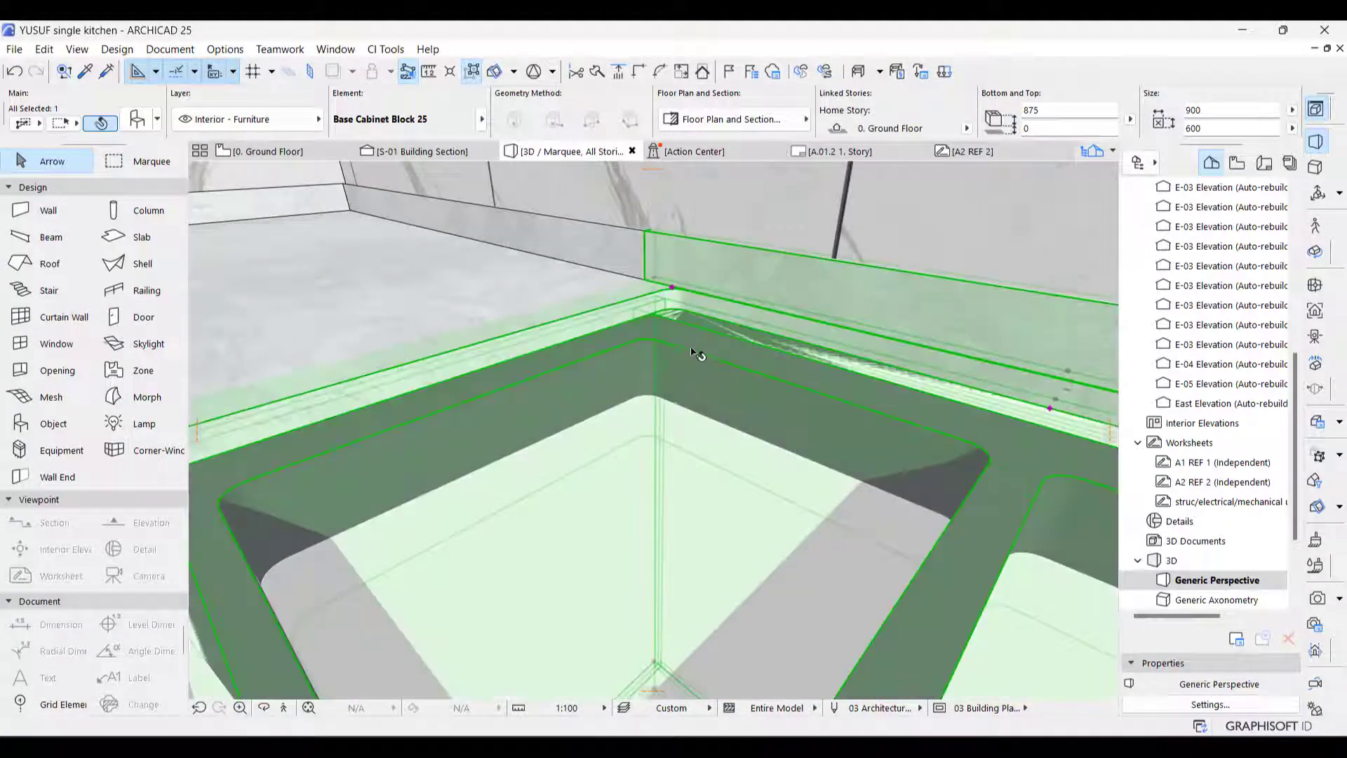
{"action": "key", "text": "Escape"}
{"action": "left_click", "coordinate": [692, 356]}
{"action": "right_click", "coordinate": [635, 355]}
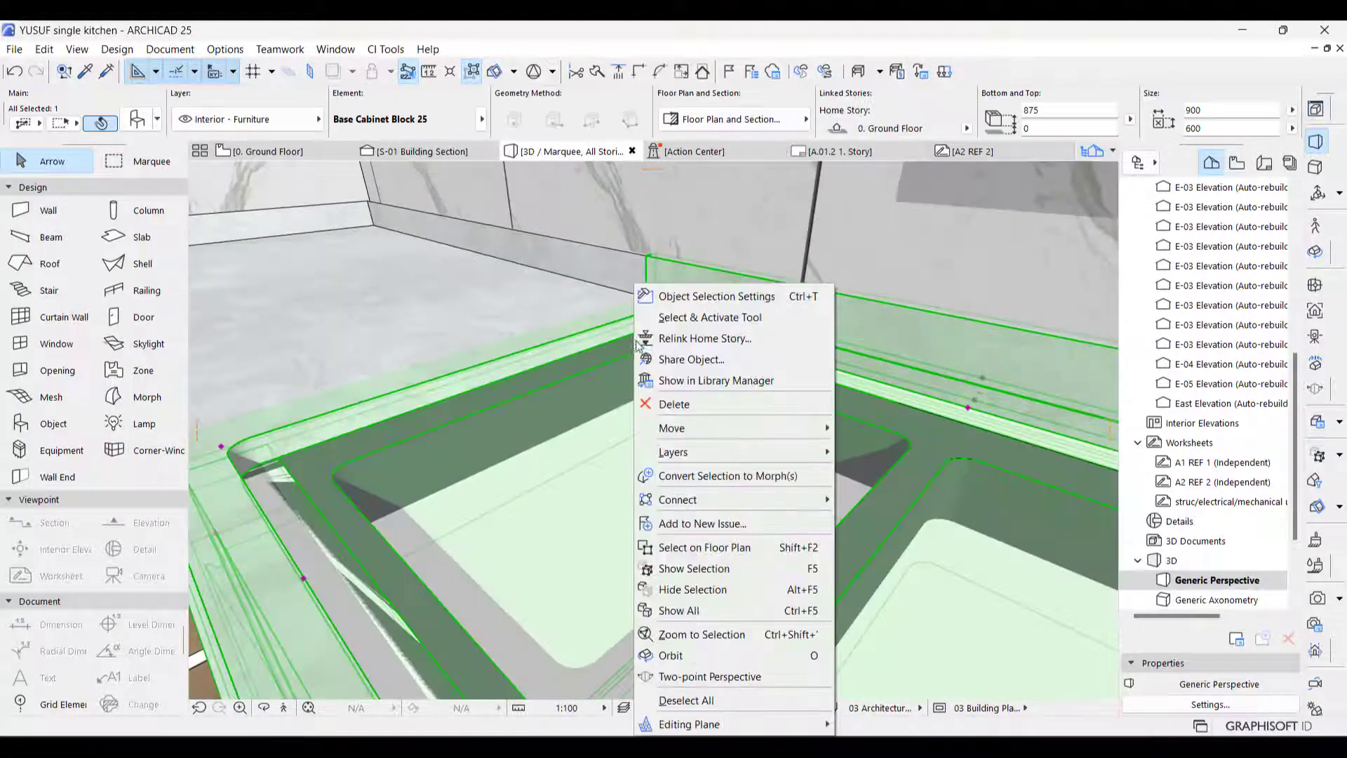
{"action": "left_click", "coordinate": [730, 479]}
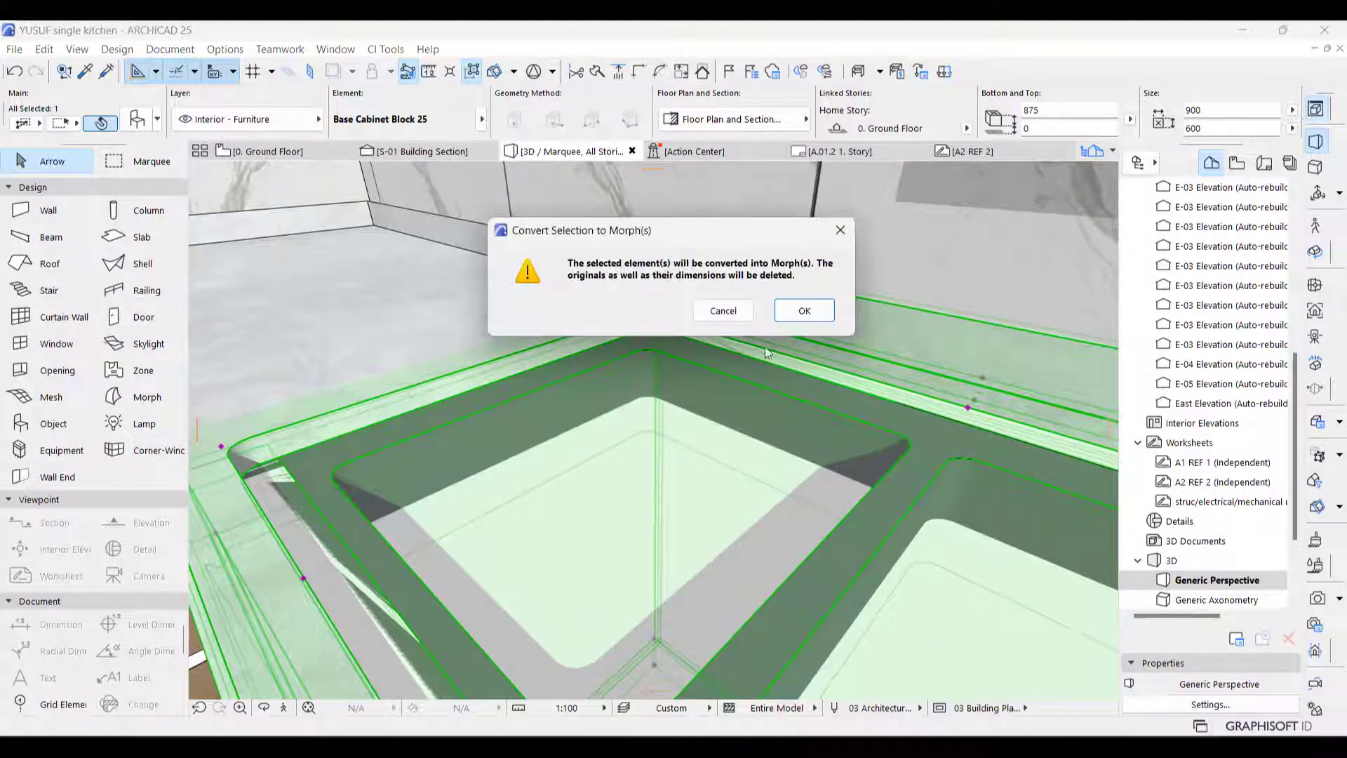
{"action": "left_click", "coordinate": [800, 309]}
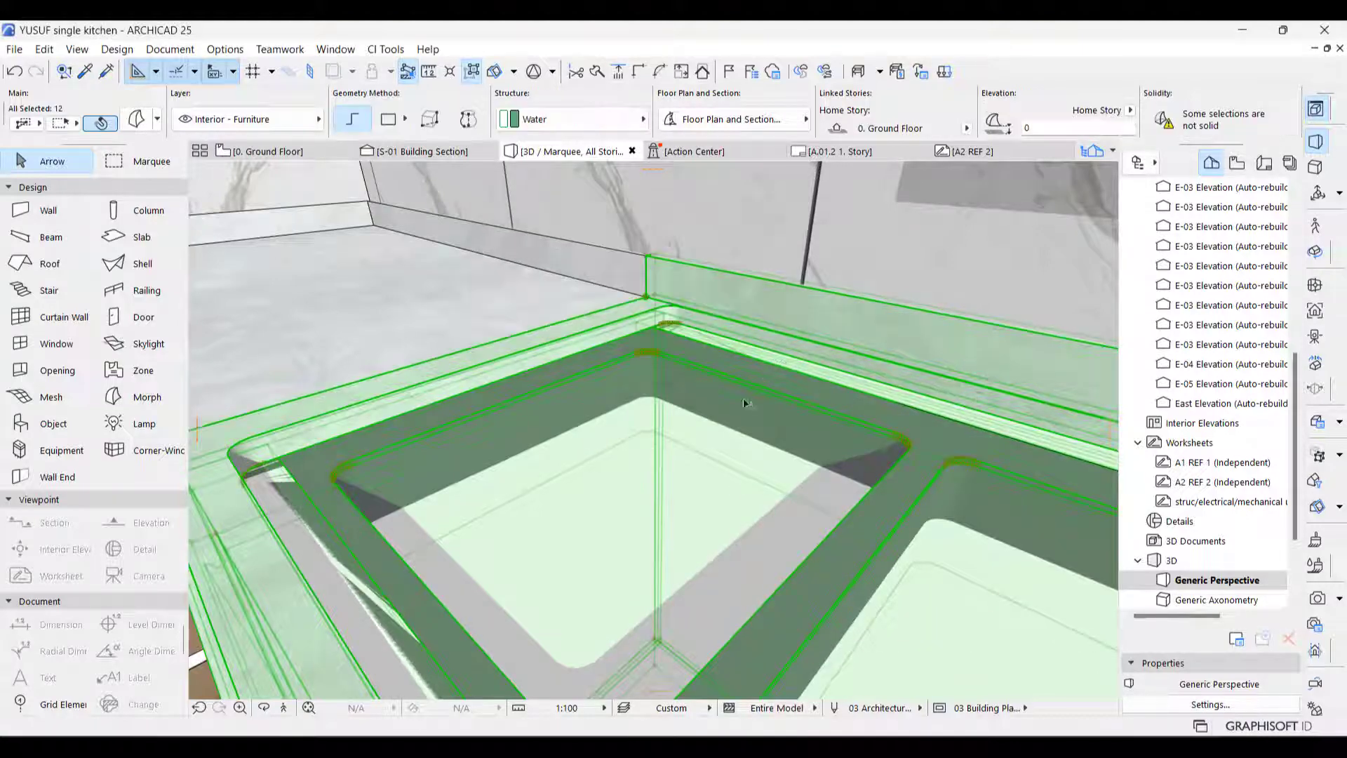
{"action": "key", "text": "Escape"}
Delete the white morph that covers the bottoms of the two sink bowls.
{"action": "middle_click_drag", "start_coordinate": [742, 400], "coordinate": [568, 475], "text": "shift"}
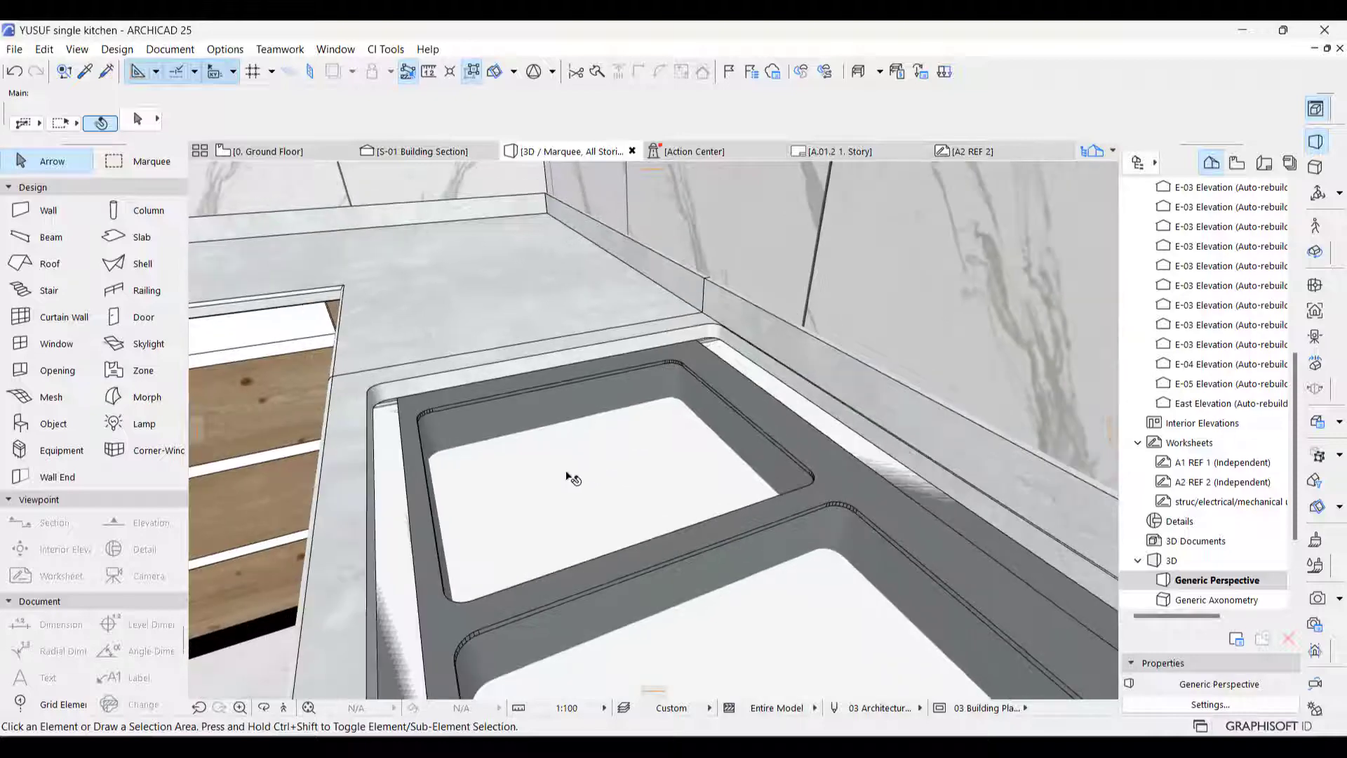
{"action": "left_click", "coordinate": [545, 490]}
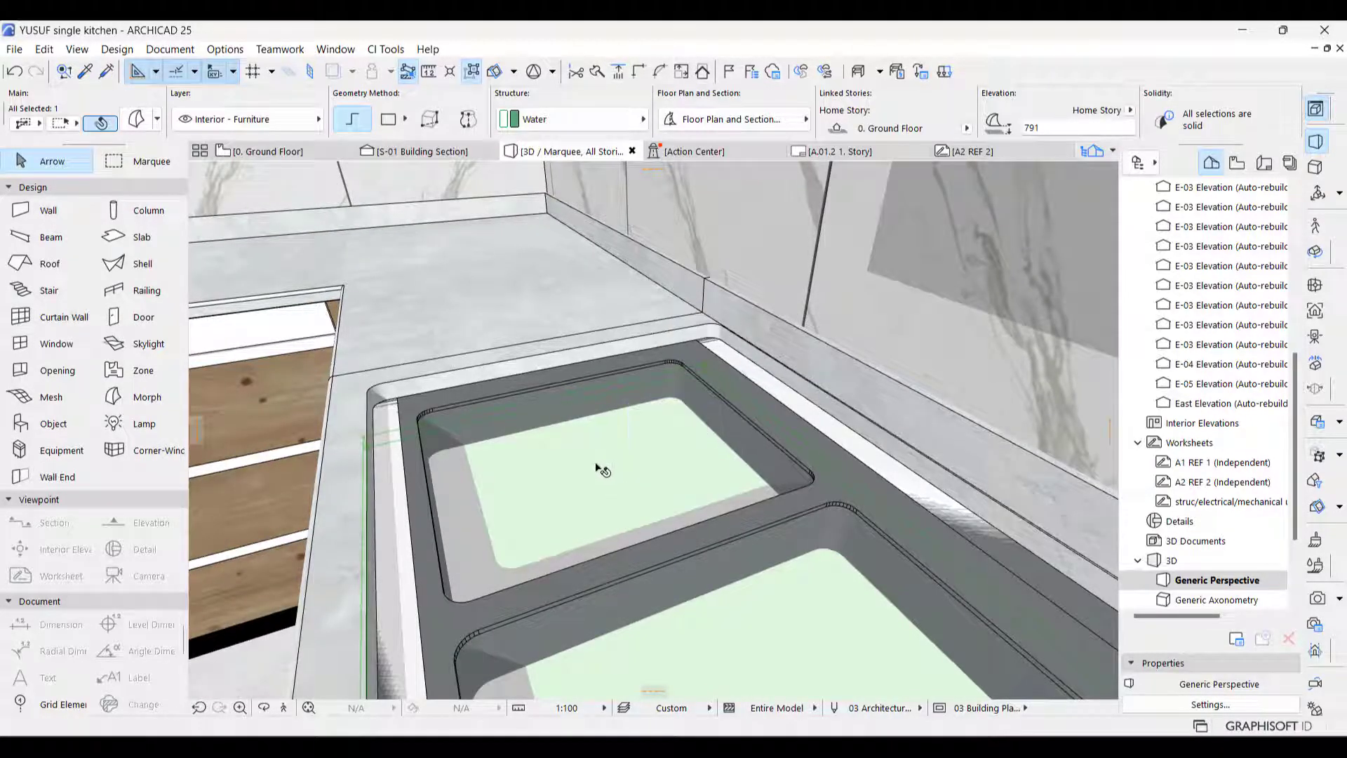
{"action": "key", "text": "Escape"}
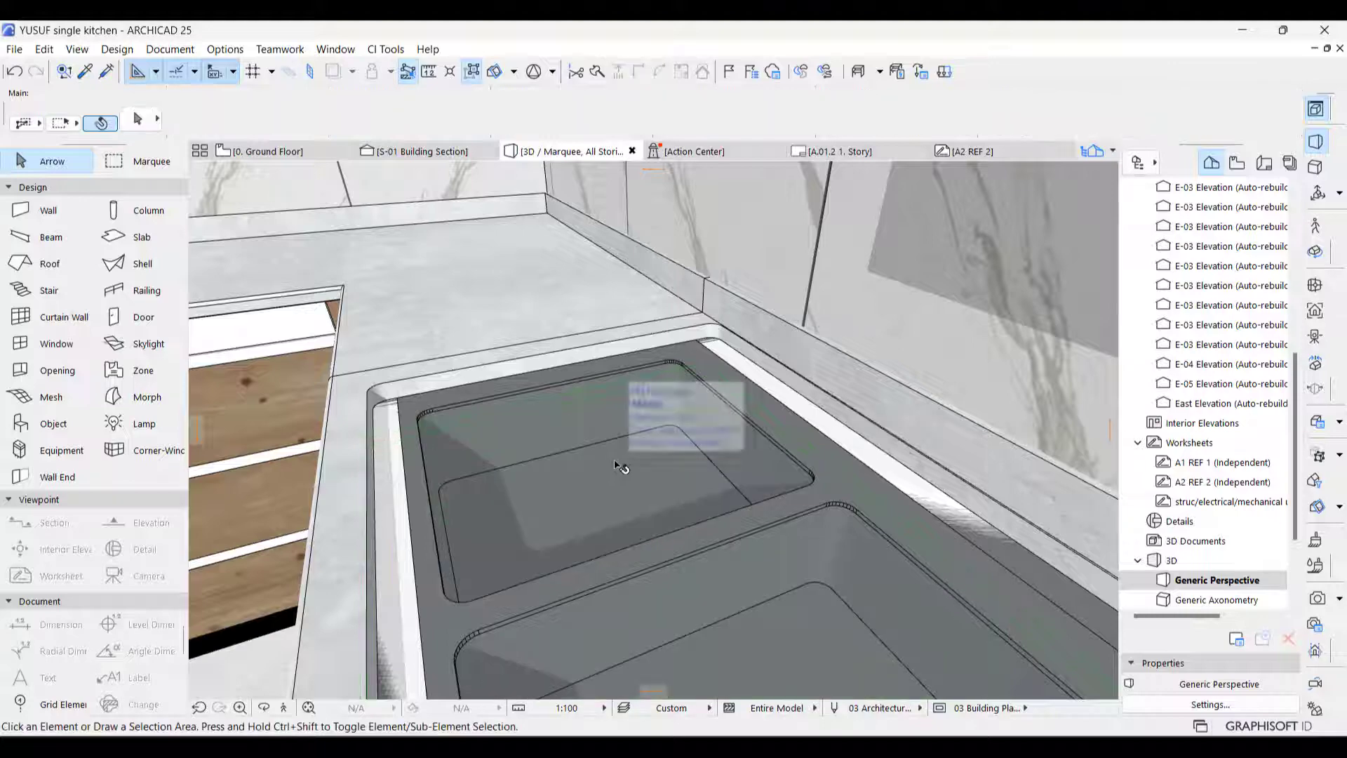
Move the sink's rim morph 30 mm vertically upward to the countertop level.
{"action": "scroll", "coordinate": [500, 419], "scroll_direction": "up", "scroll_amount": 1}
{"action": "scroll", "coordinate": [449, 406], "scroll_direction": "up", "scroll_amount": 1}
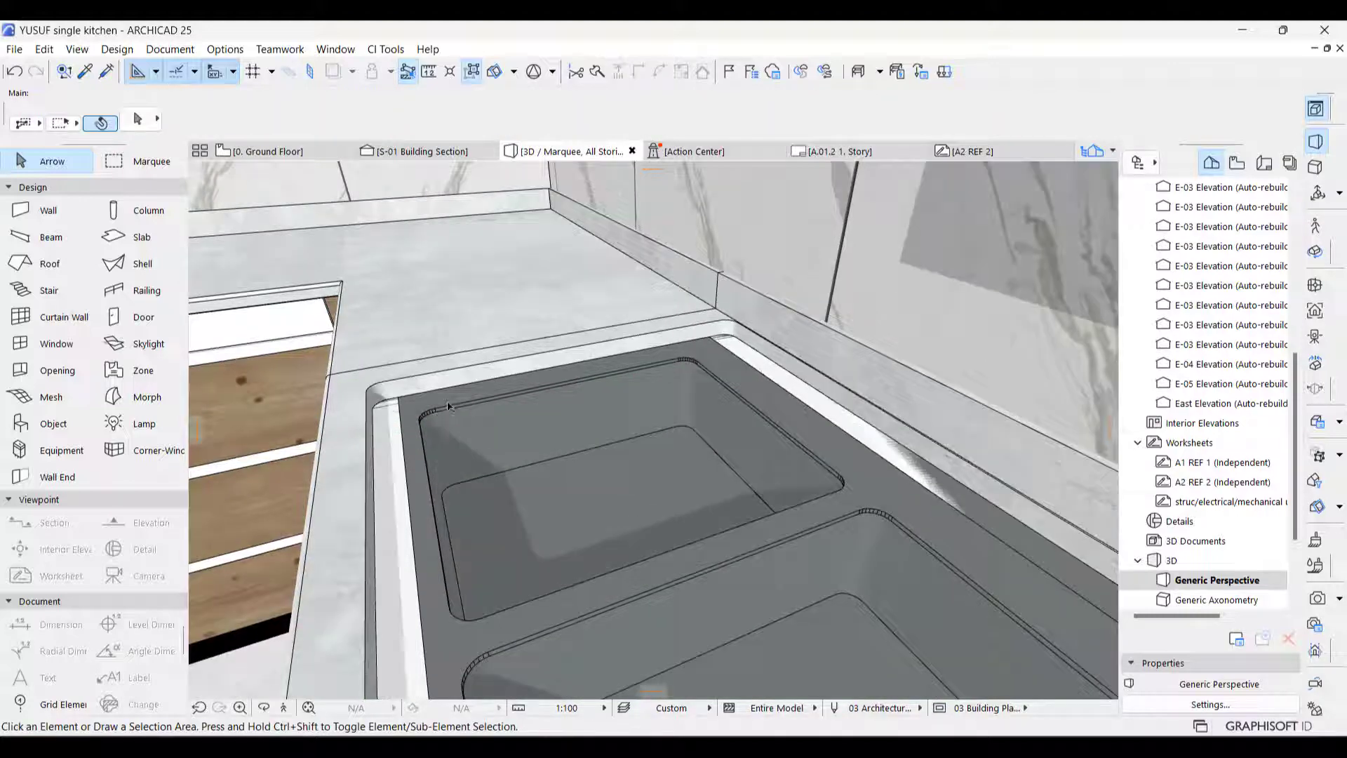
{"action": "left_click", "coordinate": [449, 406]}
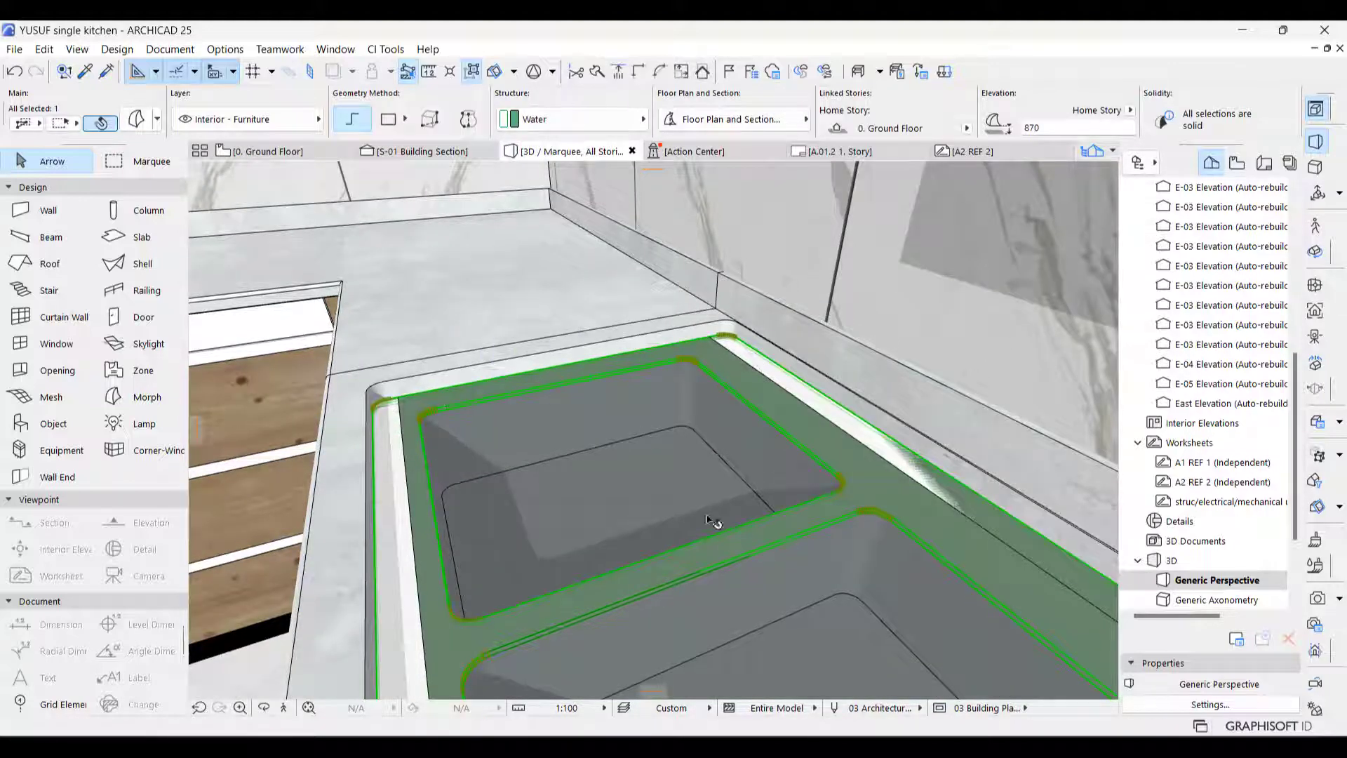
{"action": "scroll", "coordinate": [592, 410], "scroll_direction": "up", "scroll_amount": 1}
{"action": "scroll", "coordinate": [722, 376], "scroll_direction": "up", "scroll_amount": 1}
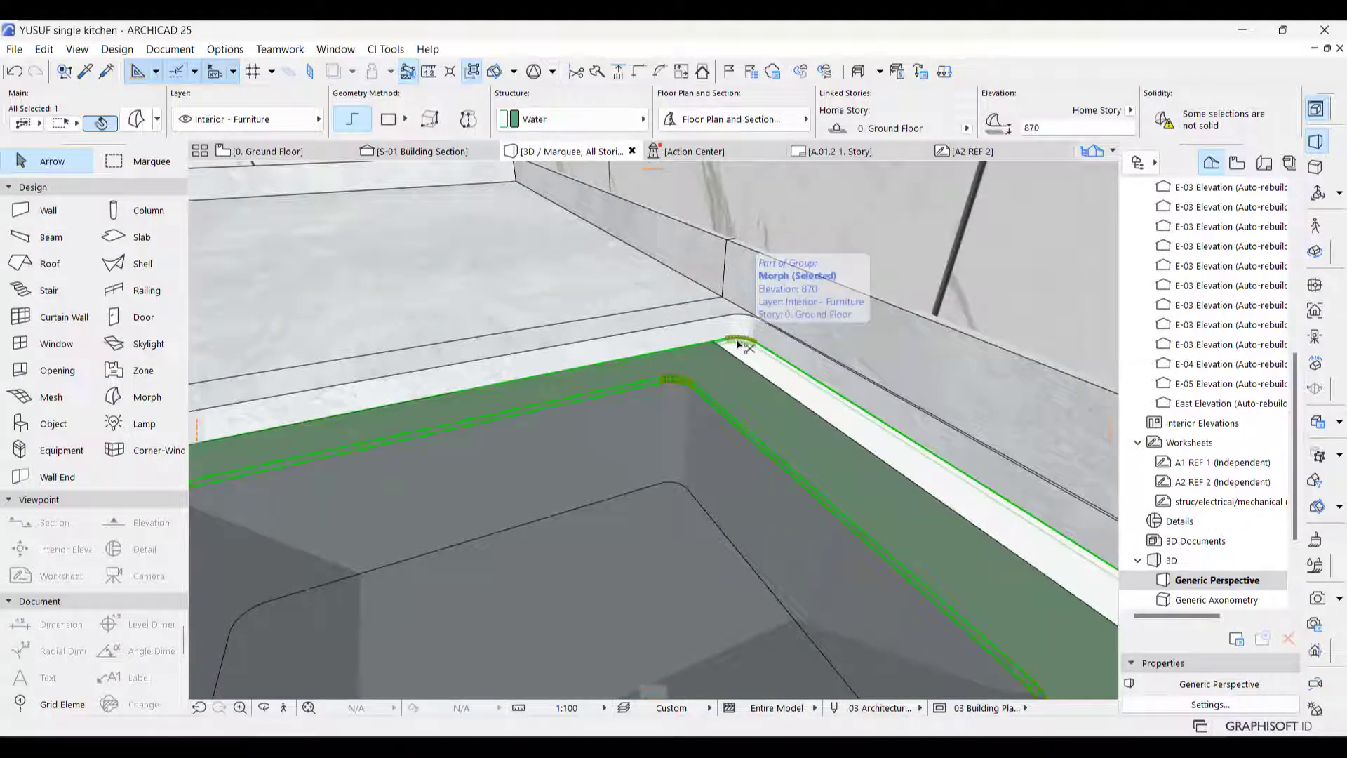
{"action": "key", "text": "ctrl+d"}
{"action": "scroll", "coordinate": [733, 342], "scroll_direction": "up", "scroll_amount": 1}
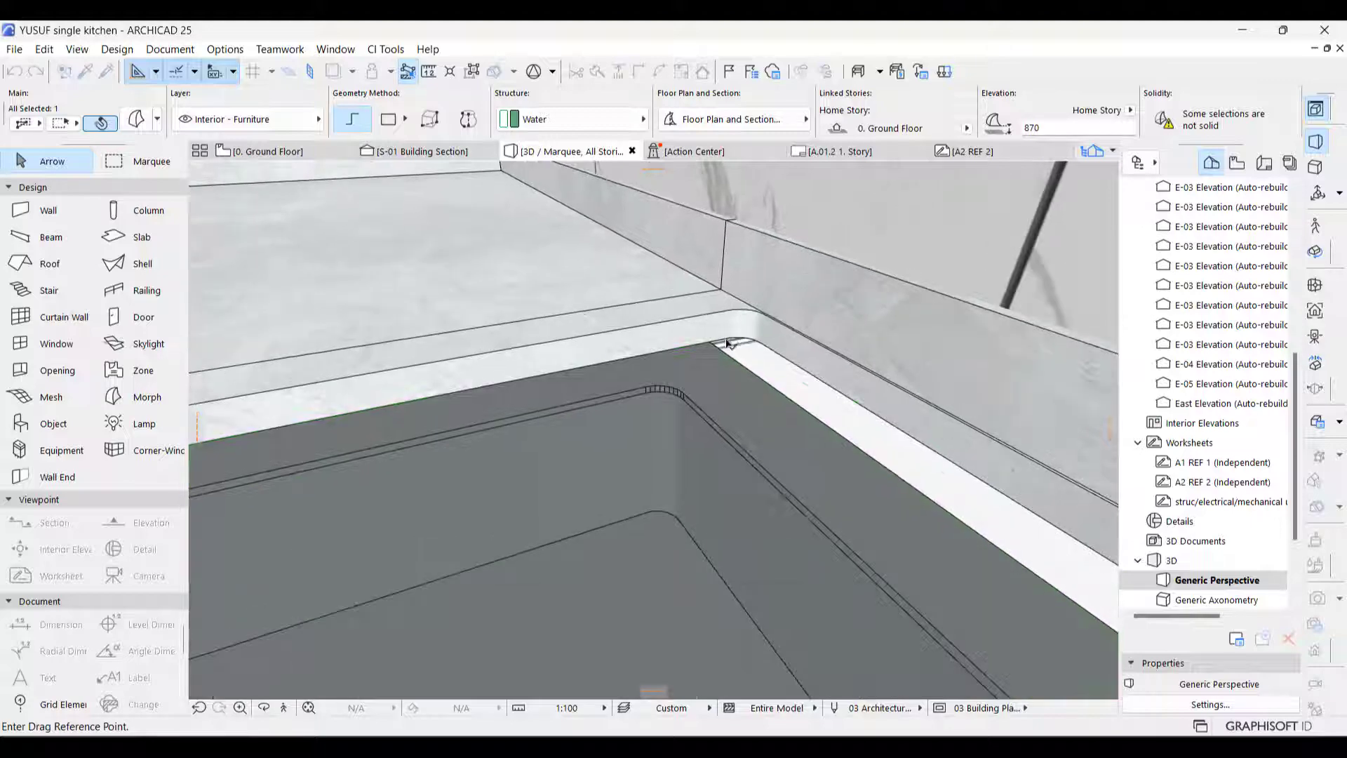
{"action": "left_click", "coordinate": [728, 343]}
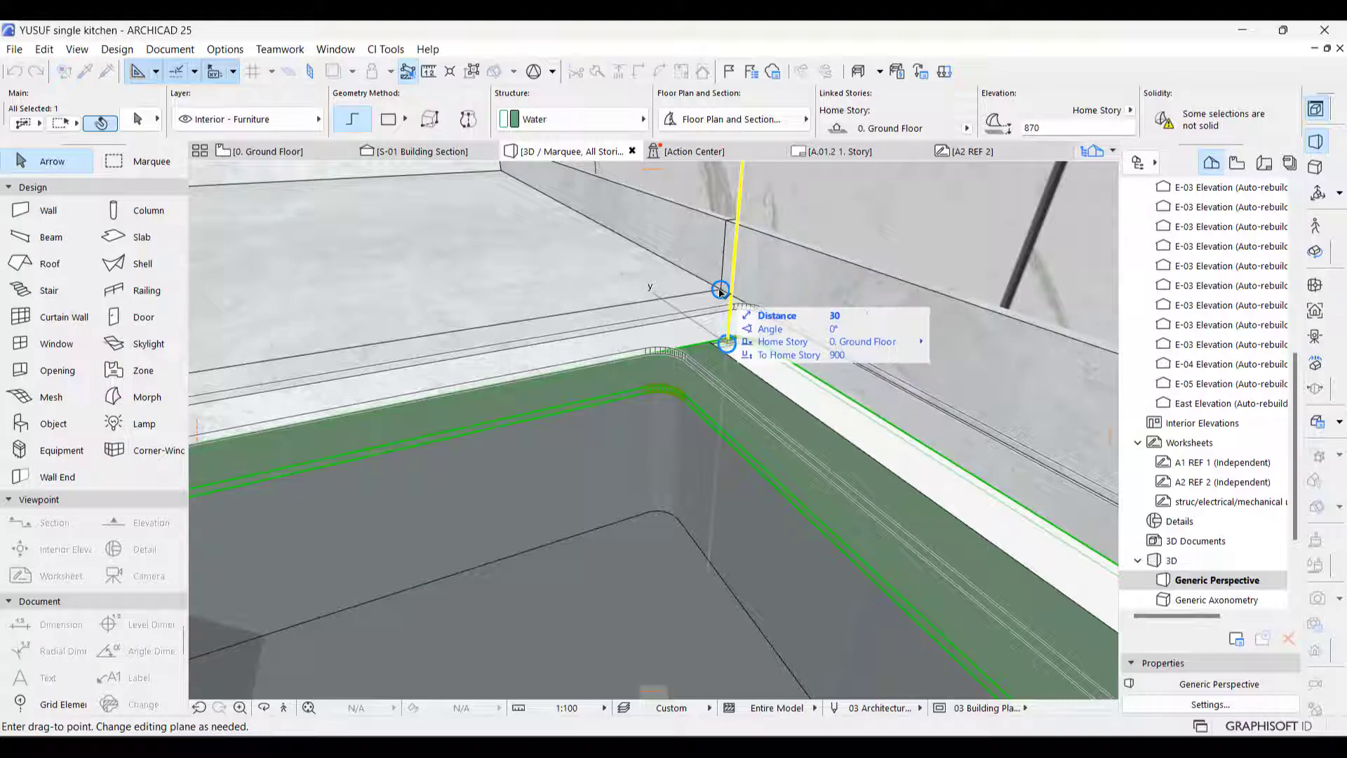
{"action": "key", "text": "Return"}
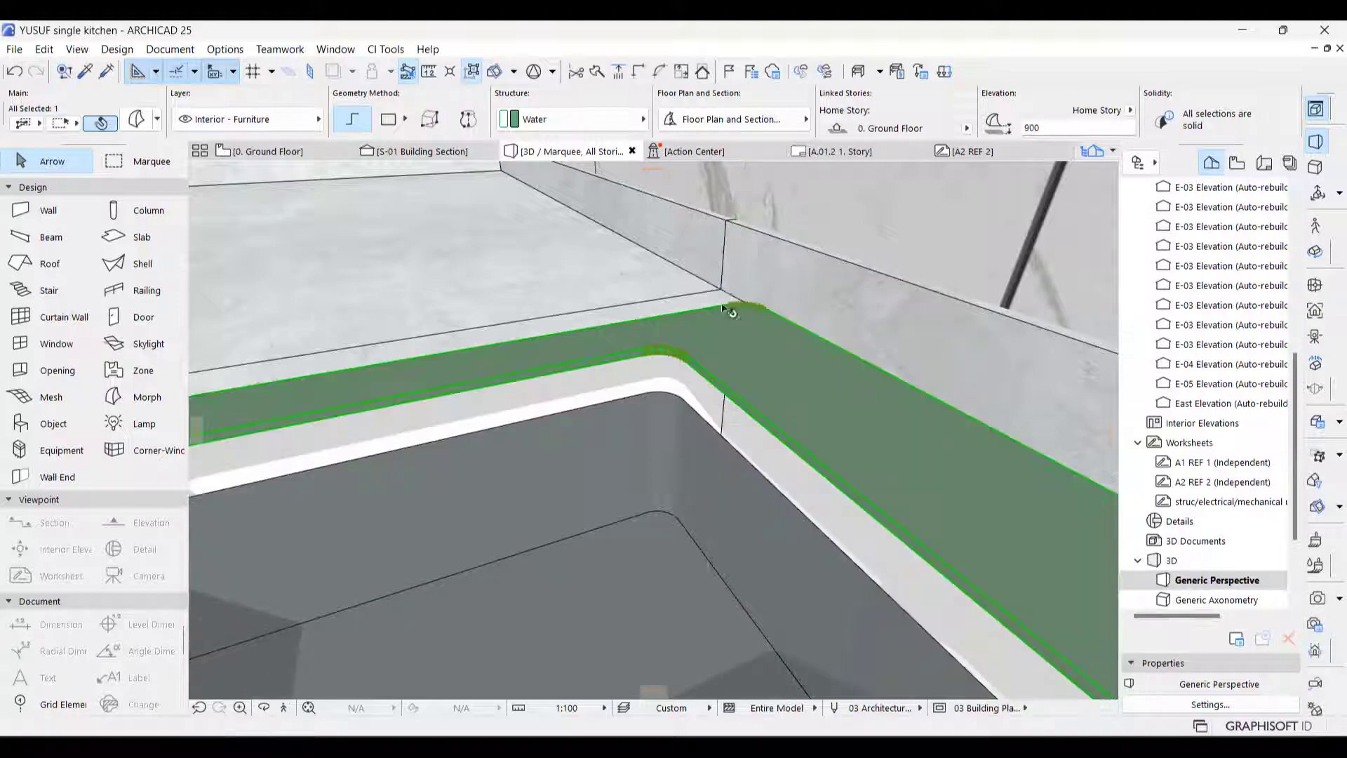
{"action": "key", "text": "Escape"}
Check how the raised sink rim meets the surrounding countertop at the corner.
{"action": "middle_click_drag", "start_coordinate": [577, 334], "coordinate": [729, 340], "text": "shift"}
{"action": "left_click_drag", "start_coordinate": [729, 339], "coordinate": [748, 353]}
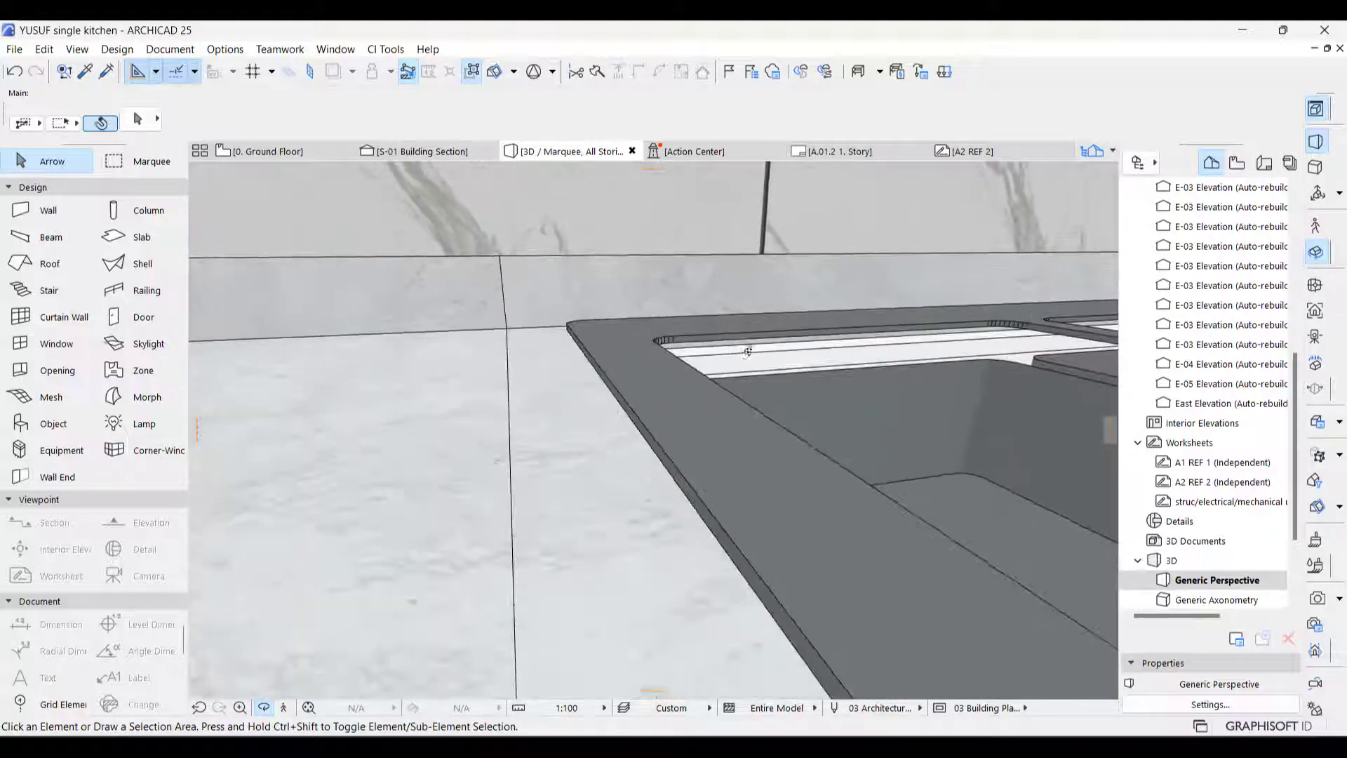
{"action": "left_click", "coordinate": [672, 369]}
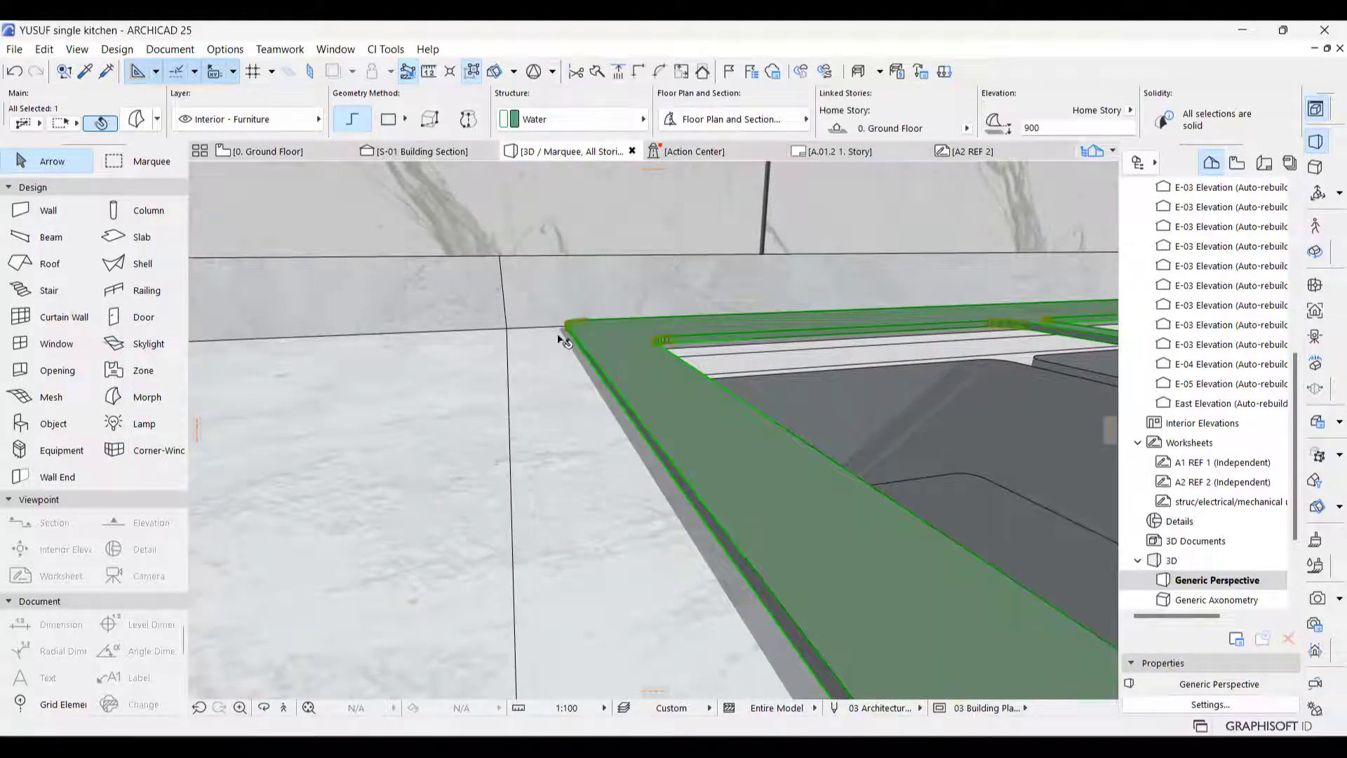
{"action": "scroll", "coordinate": [566, 339], "scroll_direction": "up", "scroll_amount": 3}
{"action": "key", "text": "Escape"}
{"action": "scroll", "coordinate": [588, 408], "scroll_direction": "down", "scroll_amount": 5}
Place an elevation on the ground floor plan through the sink and washing machine, looking toward the window wall.
{"action": "key", "text": "F2"}
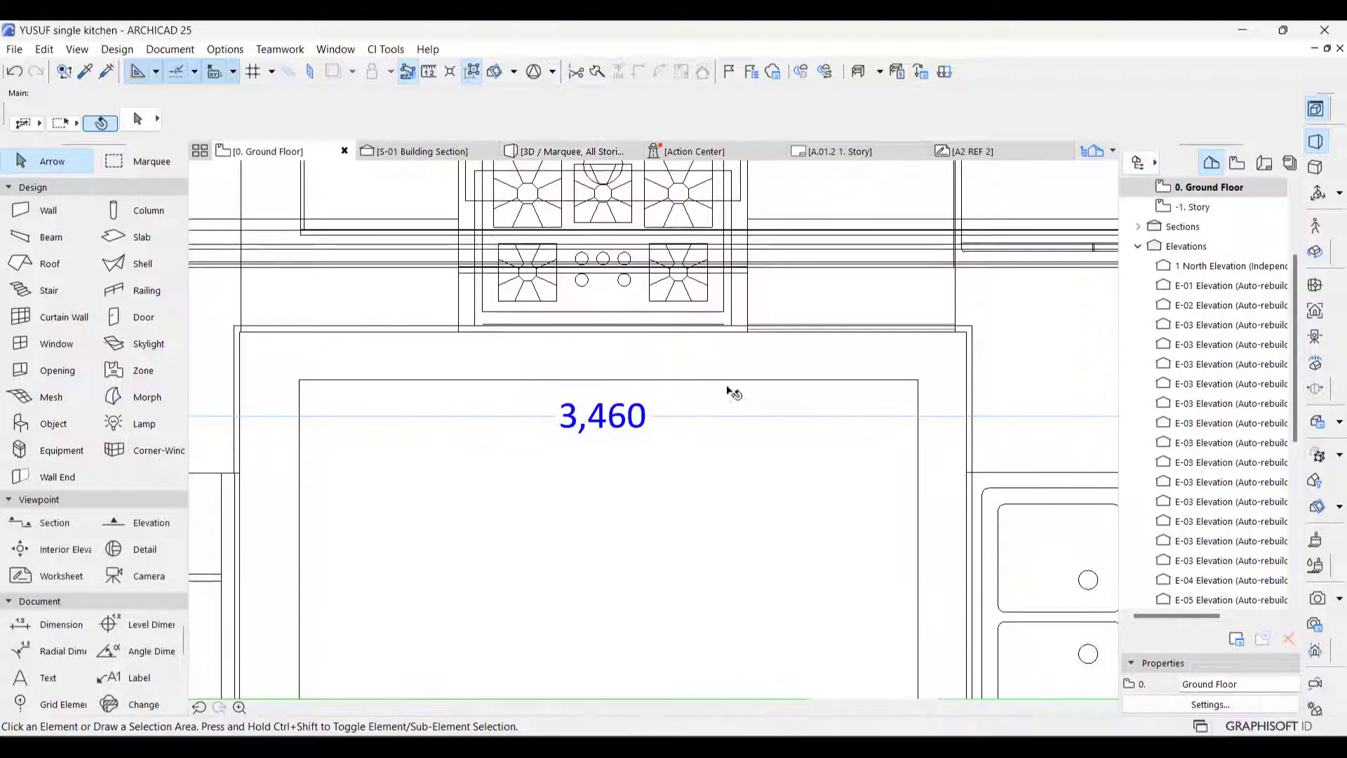
{"action": "scroll", "coordinate": [729, 390], "scroll_direction": "down", "scroll_amount": 8}
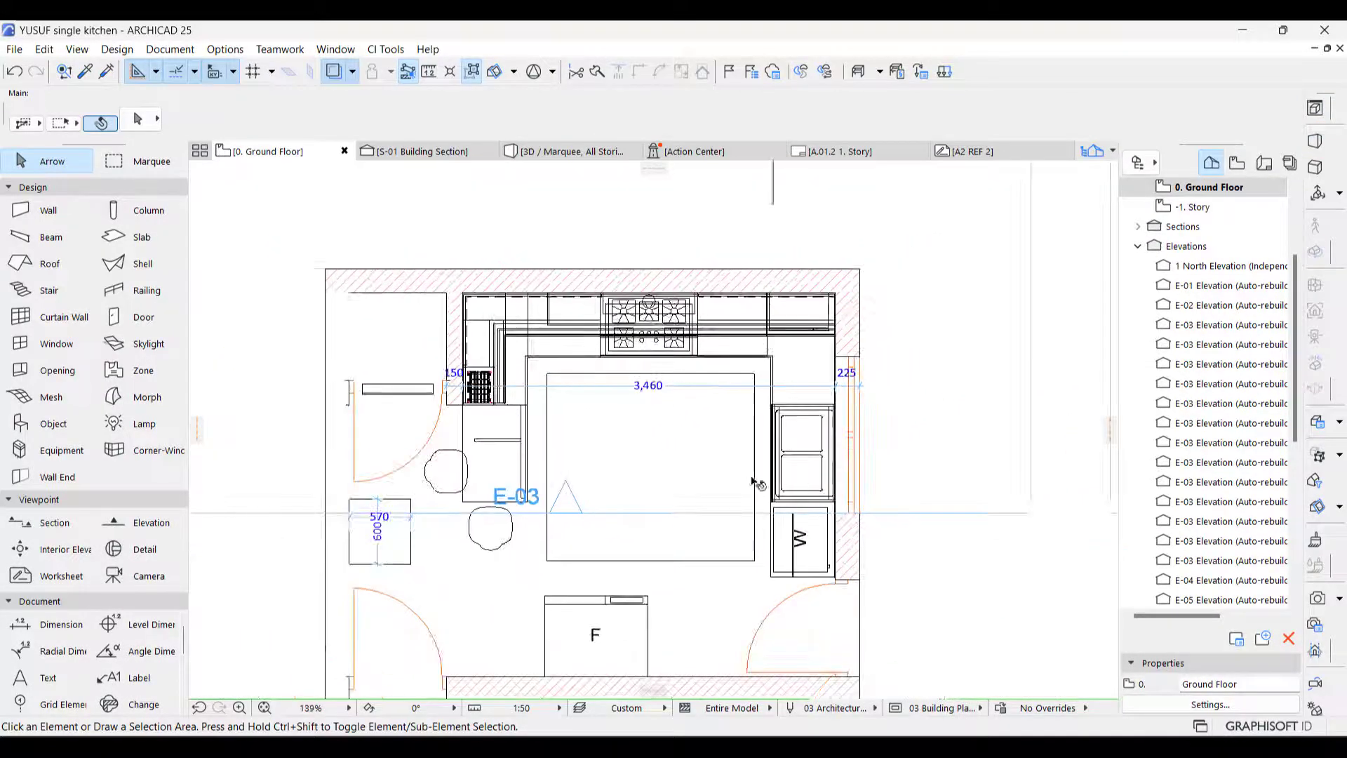
{"action": "left_click", "coordinate": [921, 513], "text": "alt"}
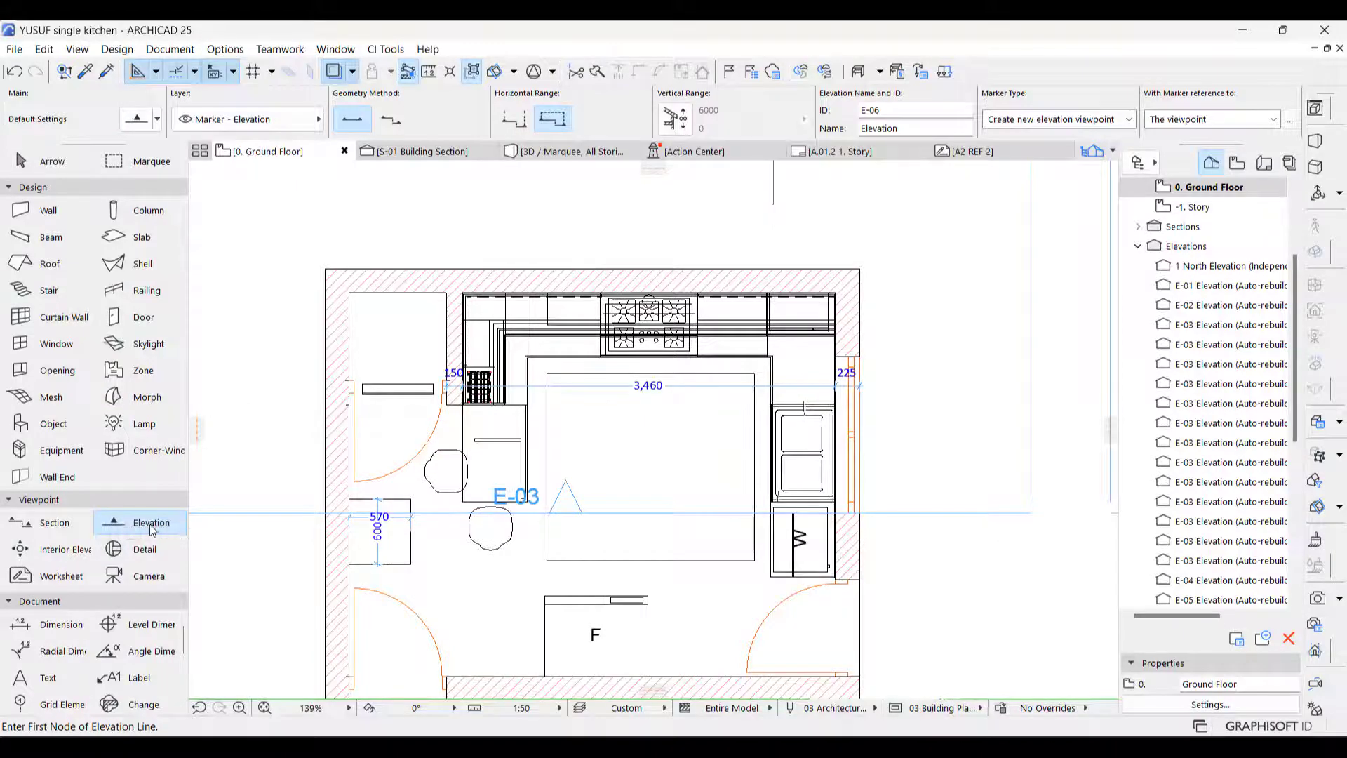
{"action": "left_click", "coordinate": [791, 366]}
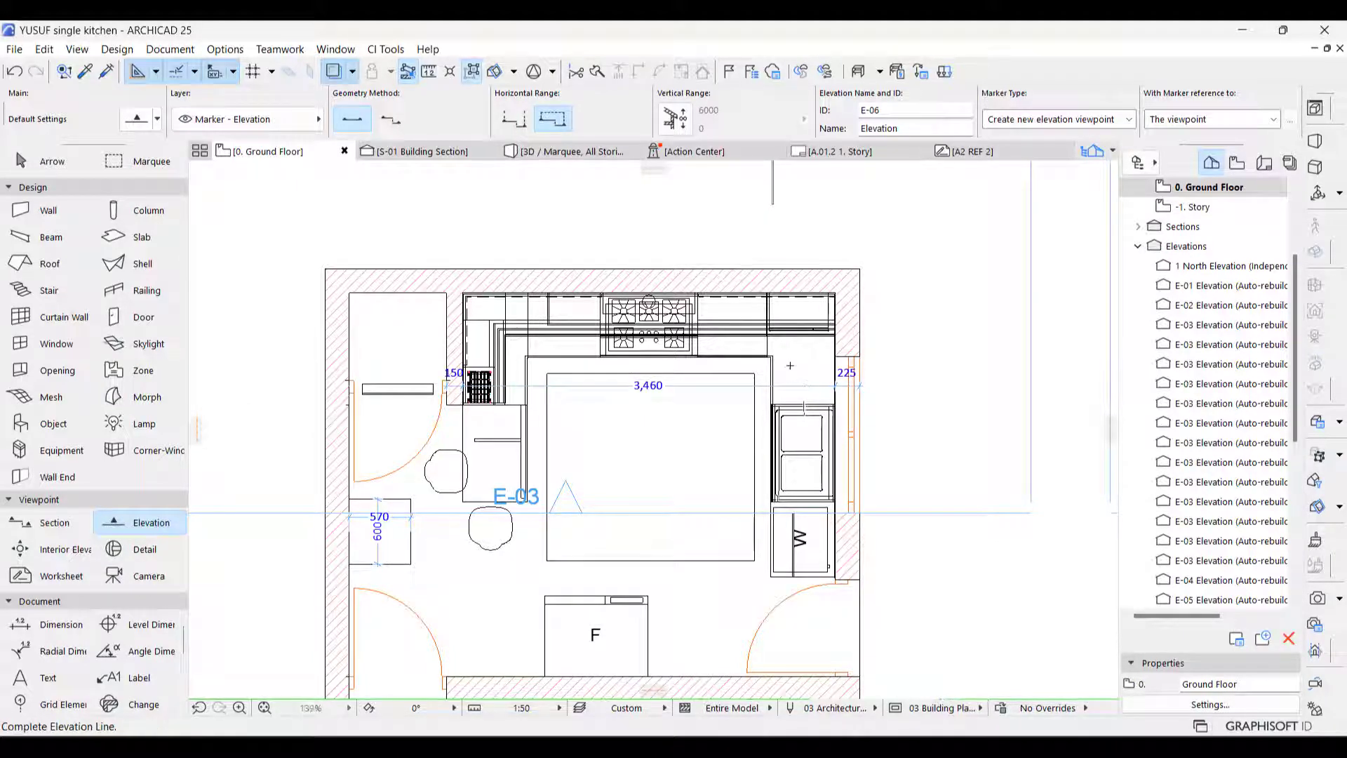
{"action": "left_click", "coordinate": [791, 548]}
{"action": "left_click", "coordinate": [962, 523]}
{"action": "key", "text": "Escape"}
Open the elevation view from the new marker line through the sink.
{"action": "left_click", "coordinate": [795, 388]}
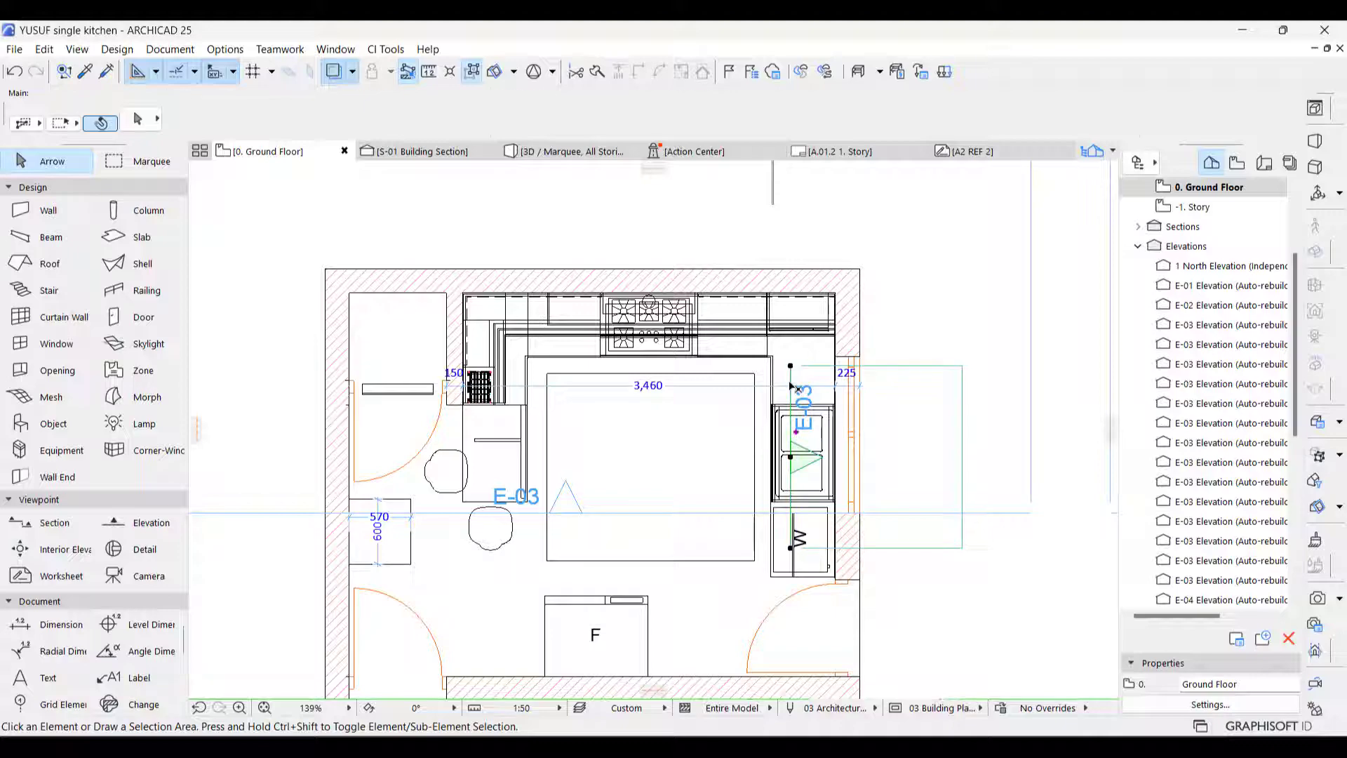
{"action": "right_click", "coordinate": [795, 388]}
{"action": "left_click", "coordinate": [879, 344]}
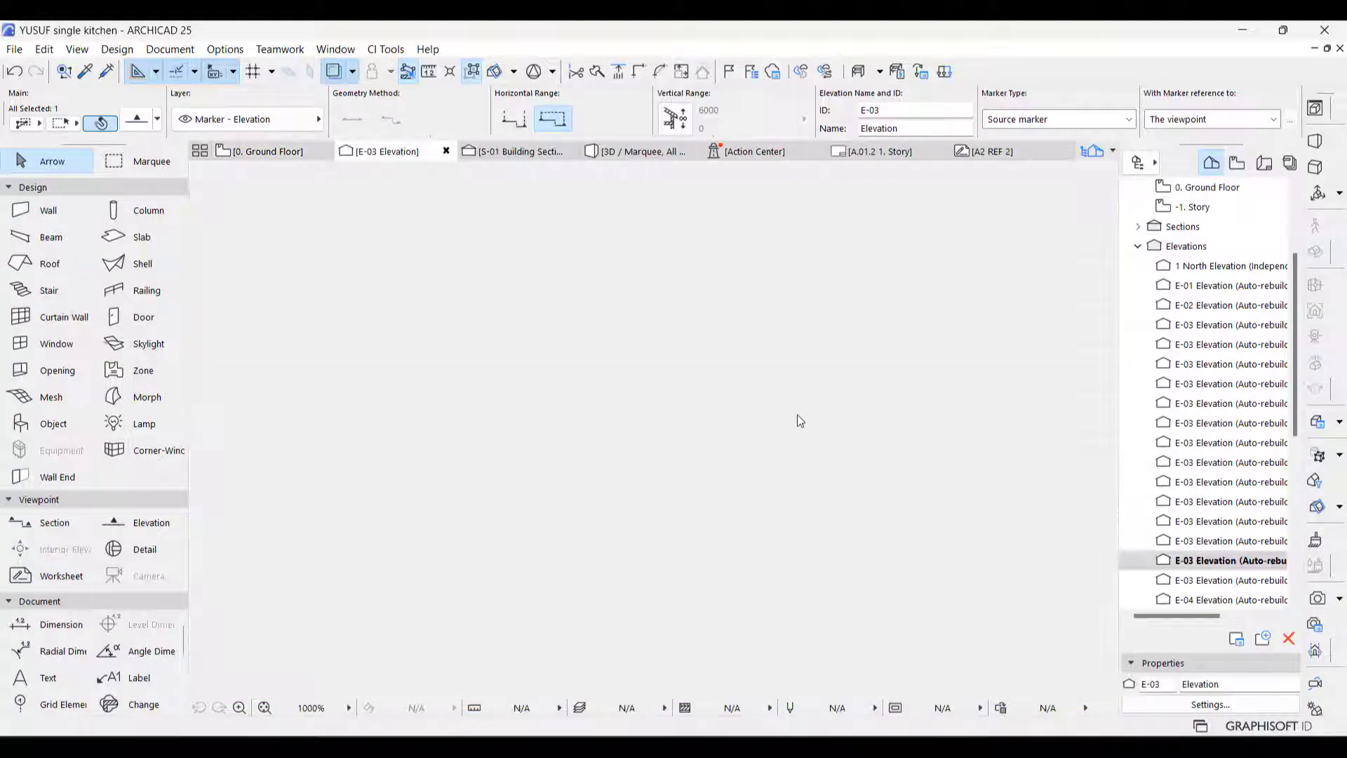
In the elevation view, move the sink's rim morph 5 mm straight down so its top lies flush with the countertop.
{"action": "scroll", "coordinate": [680, 548], "scroll_direction": "up", "scroll_amount": 8}
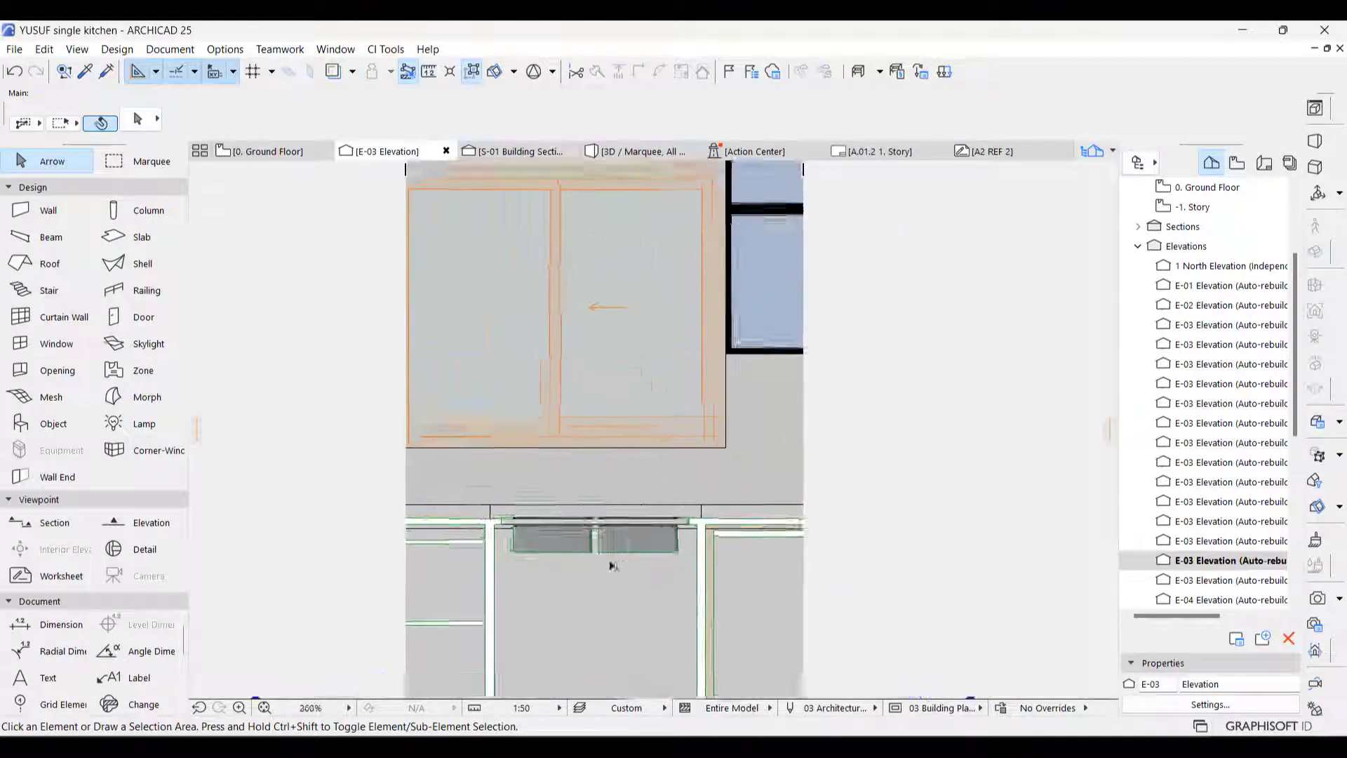
{"action": "scroll", "coordinate": [609, 464], "scroll_direction": "up", "scroll_amount": 5}
{"action": "left_click", "coordinate": [617, 474]}
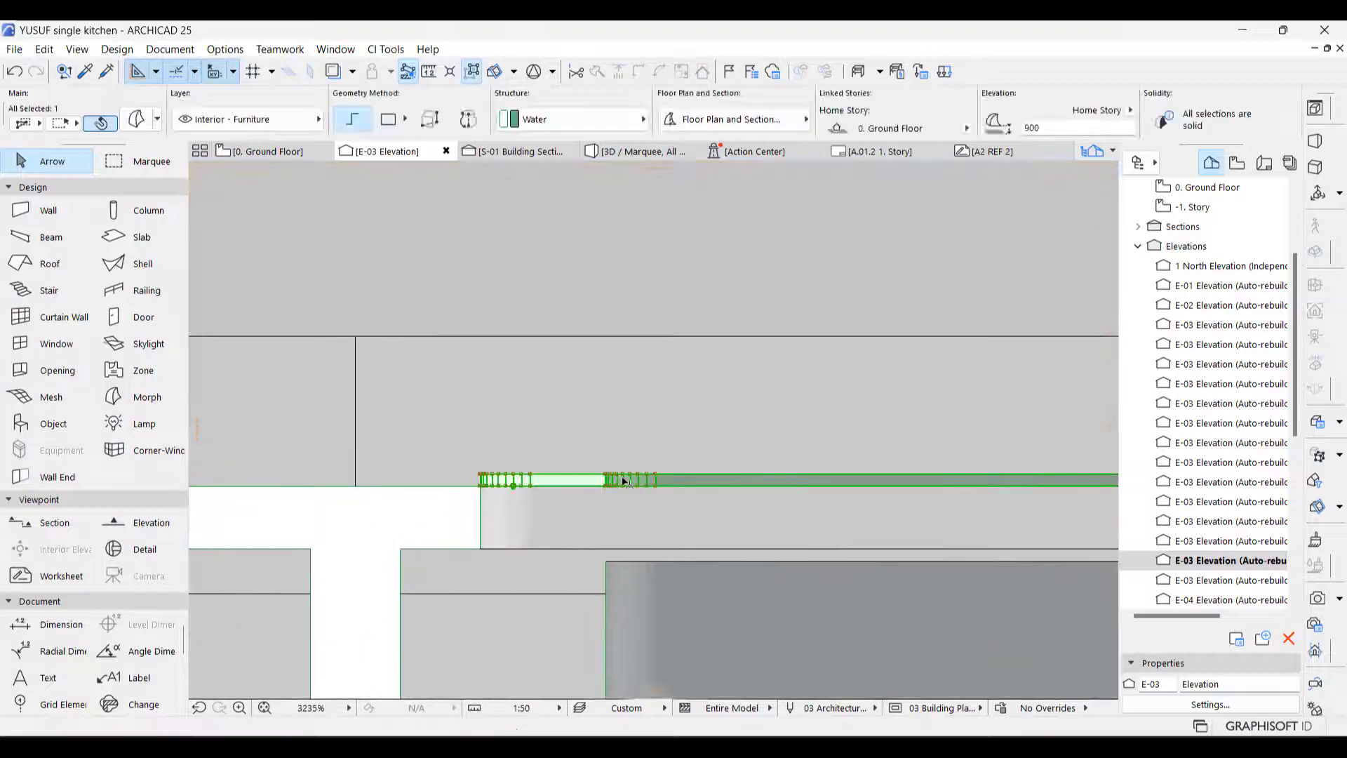
{"action": "scroll", "coordinate": [578, 470], "scroll_direction": "up", "scroll_amount": 10}
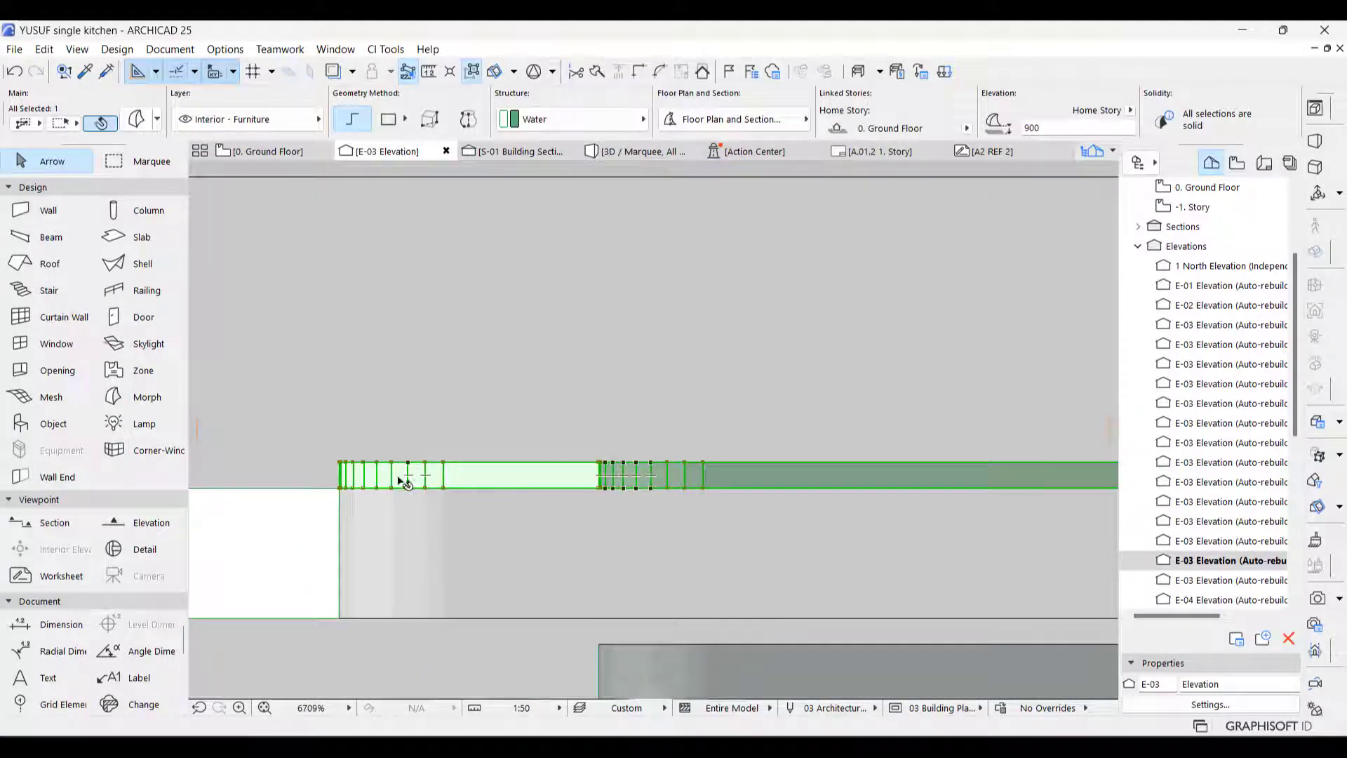
{"action": "key", "text": "ctrl+d"}
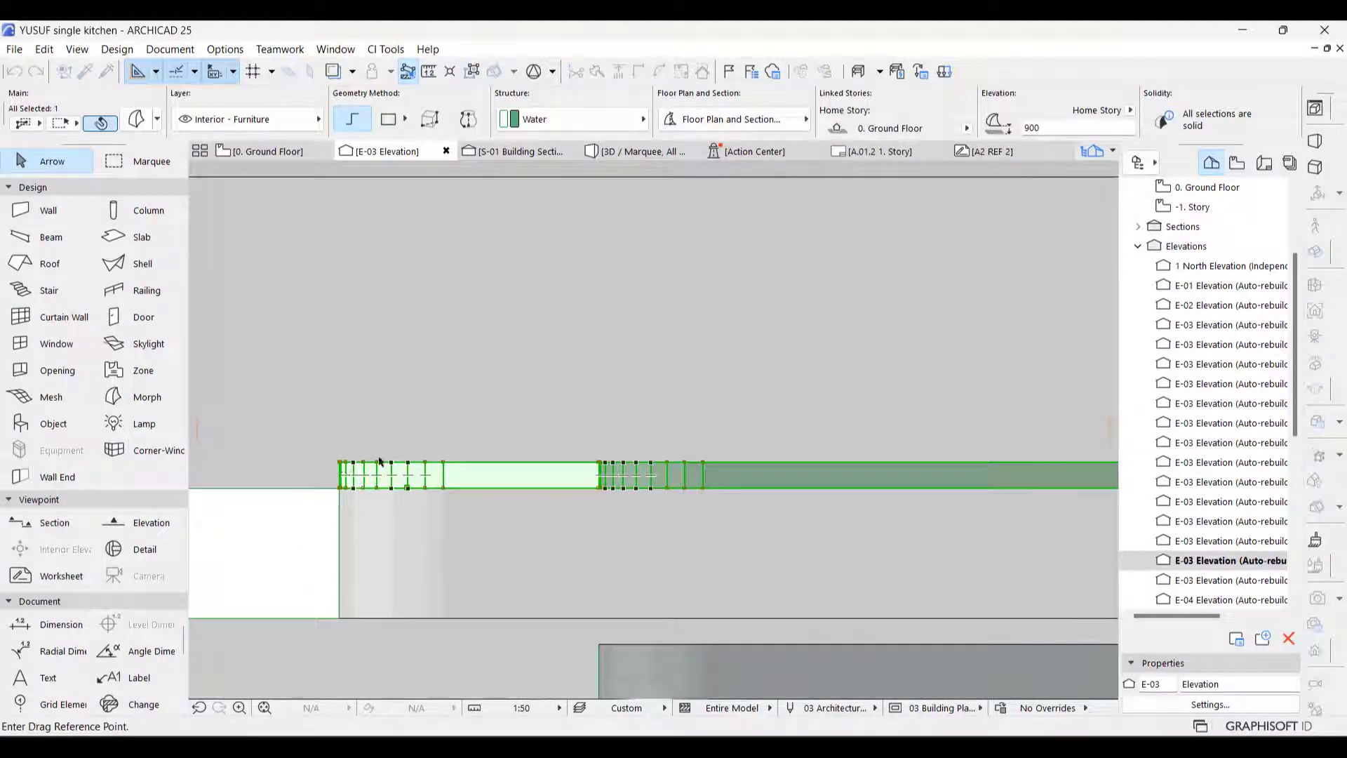
{"action": "left_click", "coordinate": [411, 465]}
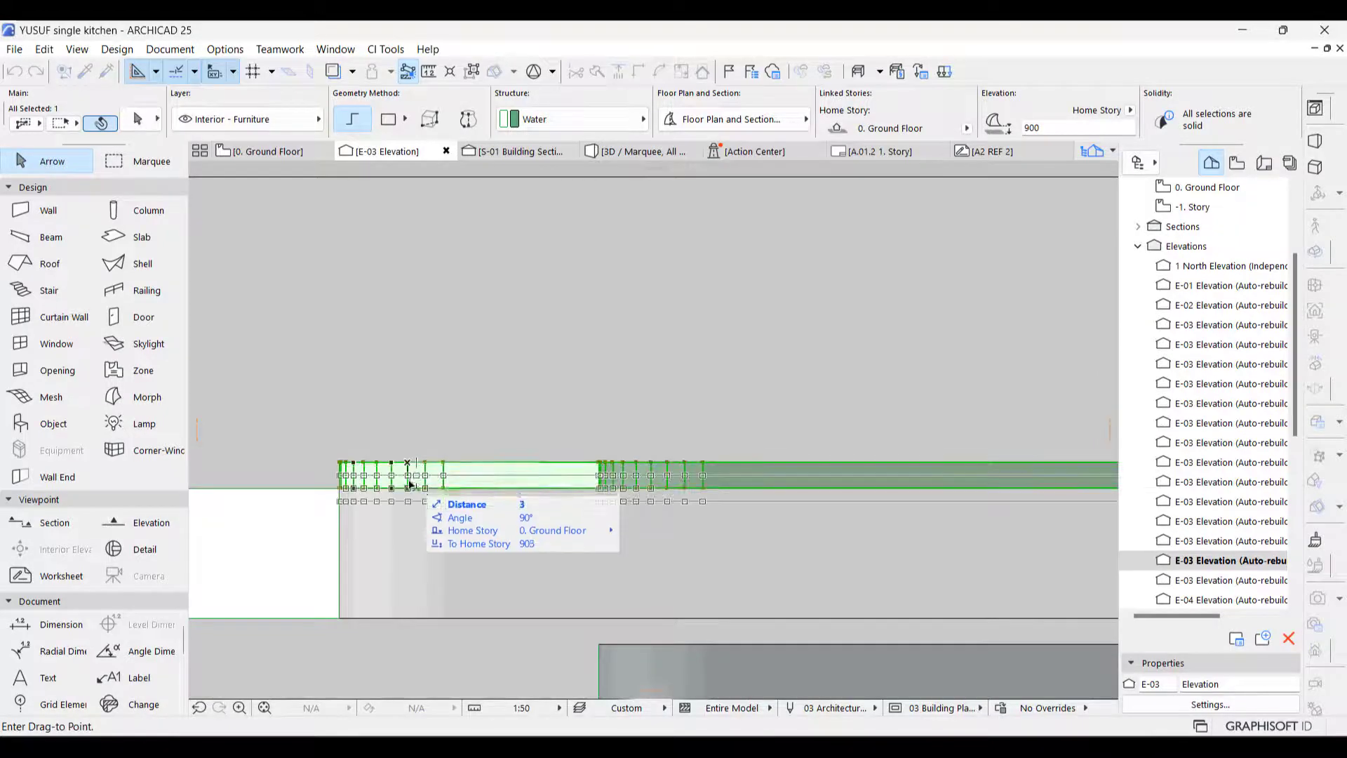
{"action": "left_click", "coordinate": [470, 501]}
{"action": "key", "text": "Escape"}
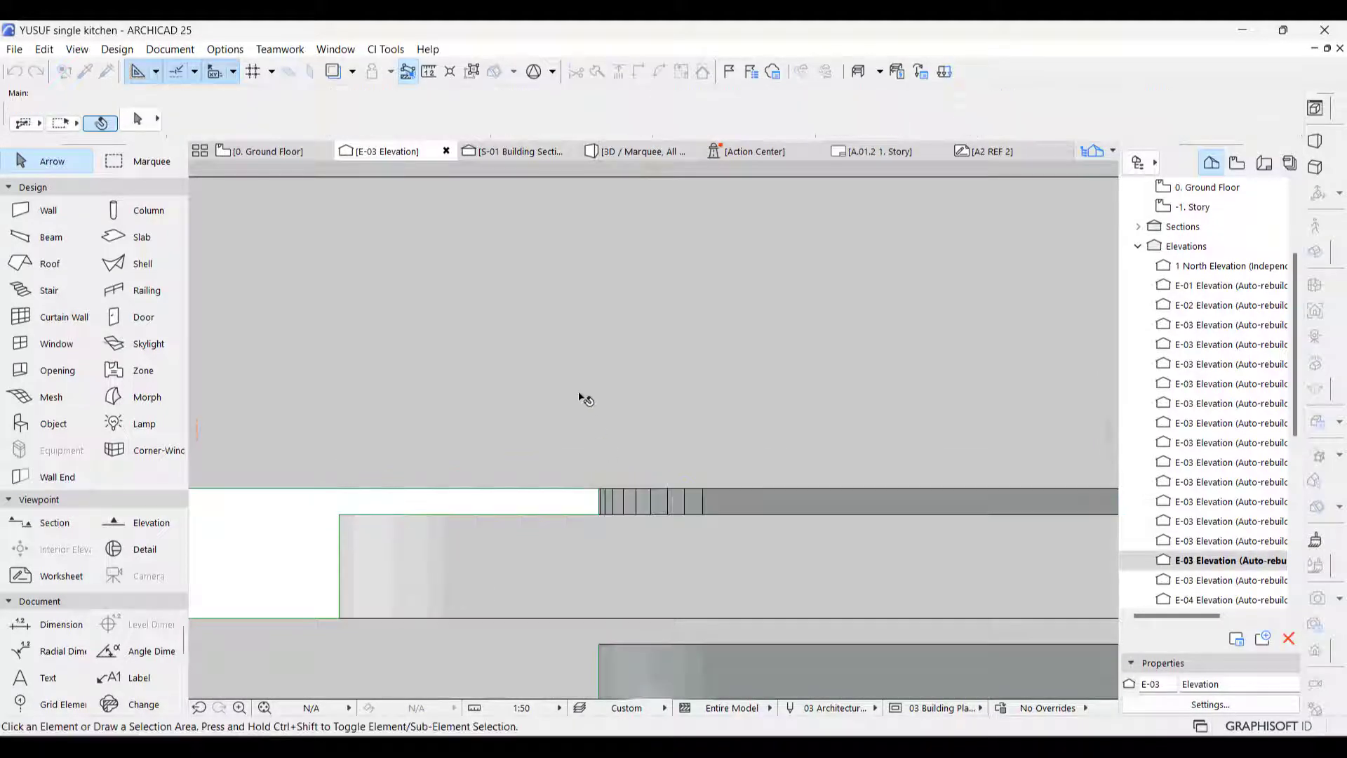
In the 3D view, raise the sink bowls morph 25 mm vertically to meet the underside of the rim.
{"action": "scroll", "coordinate": [580, 397], "scroll_direction": "up", "scroll_amount": 6}
{"action": "left_click", "coordinate": [665, 555]}
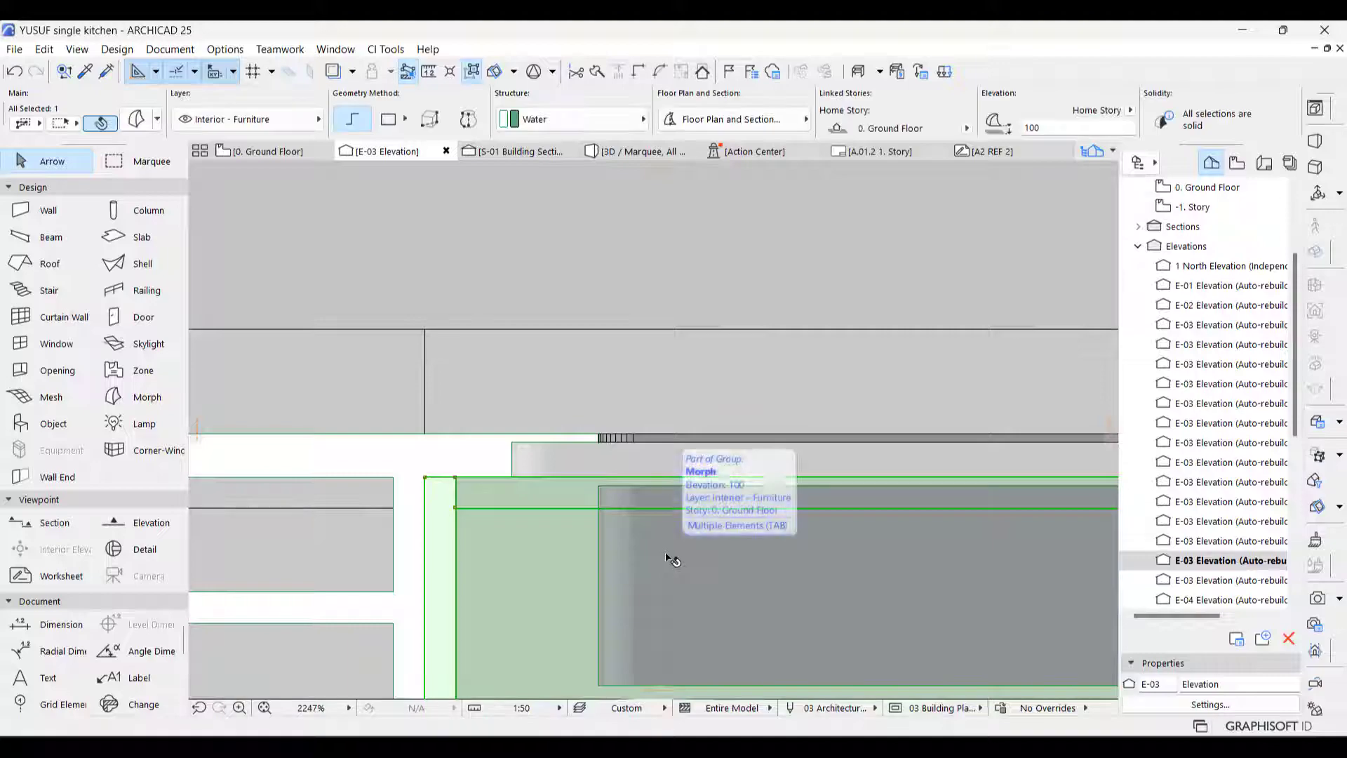
{"action": "key", "text": "F3"}
{"action": "scroll", "coordinate": [812, 434], "scroll_direction": "up", "scroll_amount": 5}
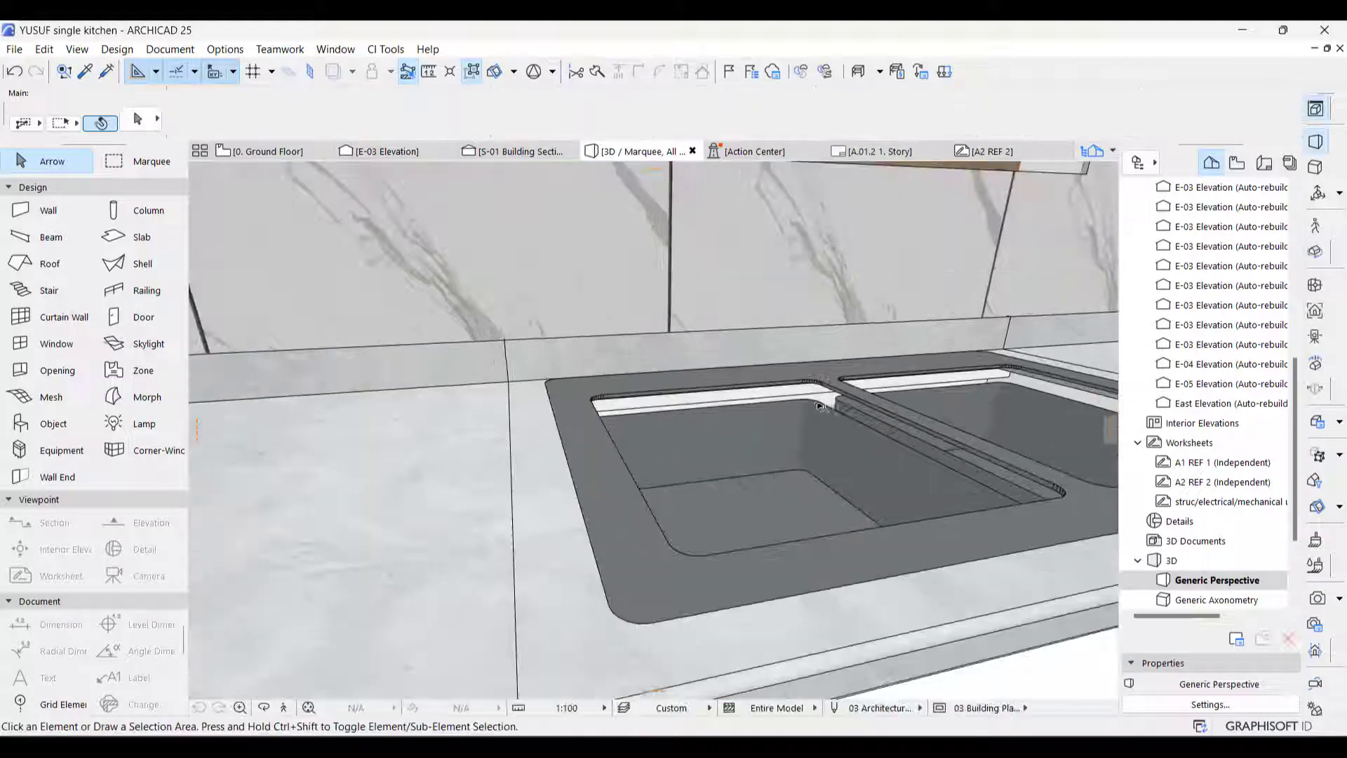
{"action": "left_click", "coordinate": [812, 432]}
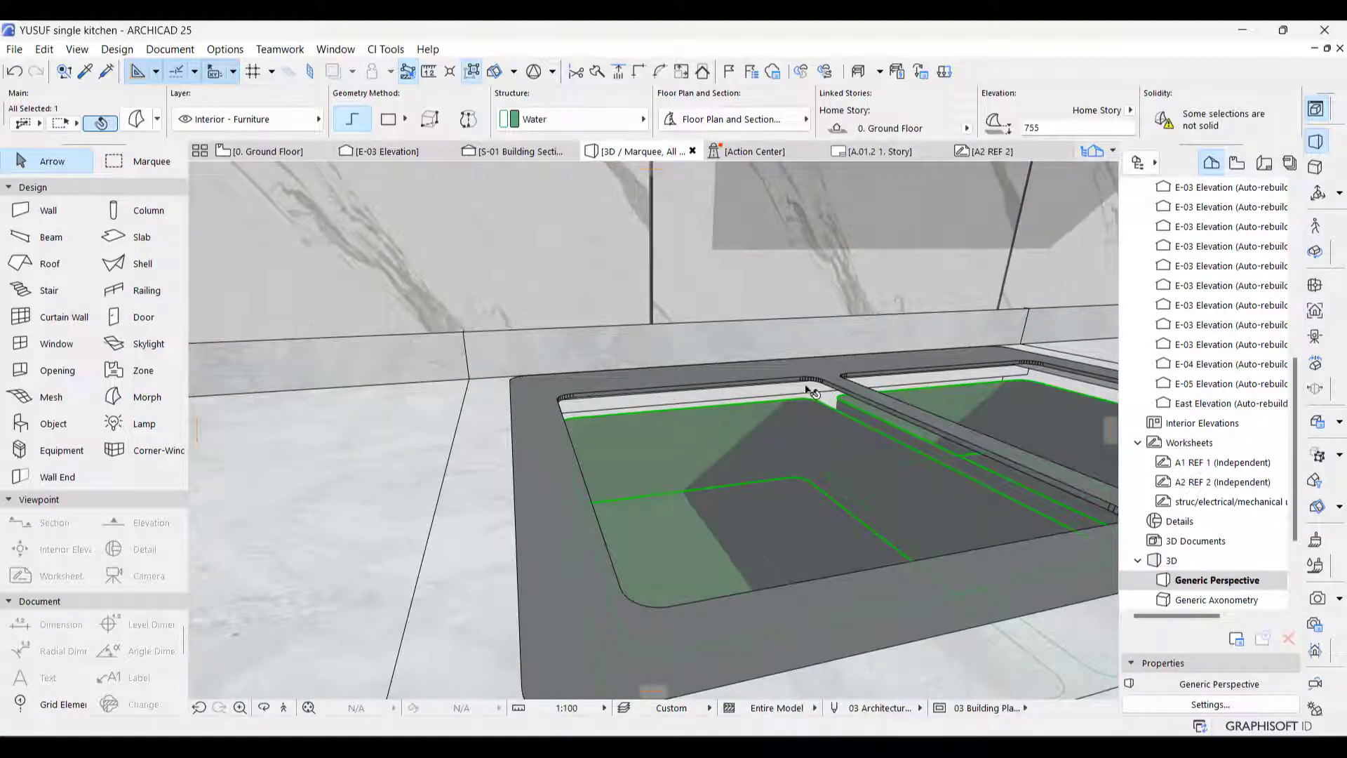
{"action": "scroll", "coordinate": [807, 388], "scroll_direction": "up", "scroll_amount": 6}
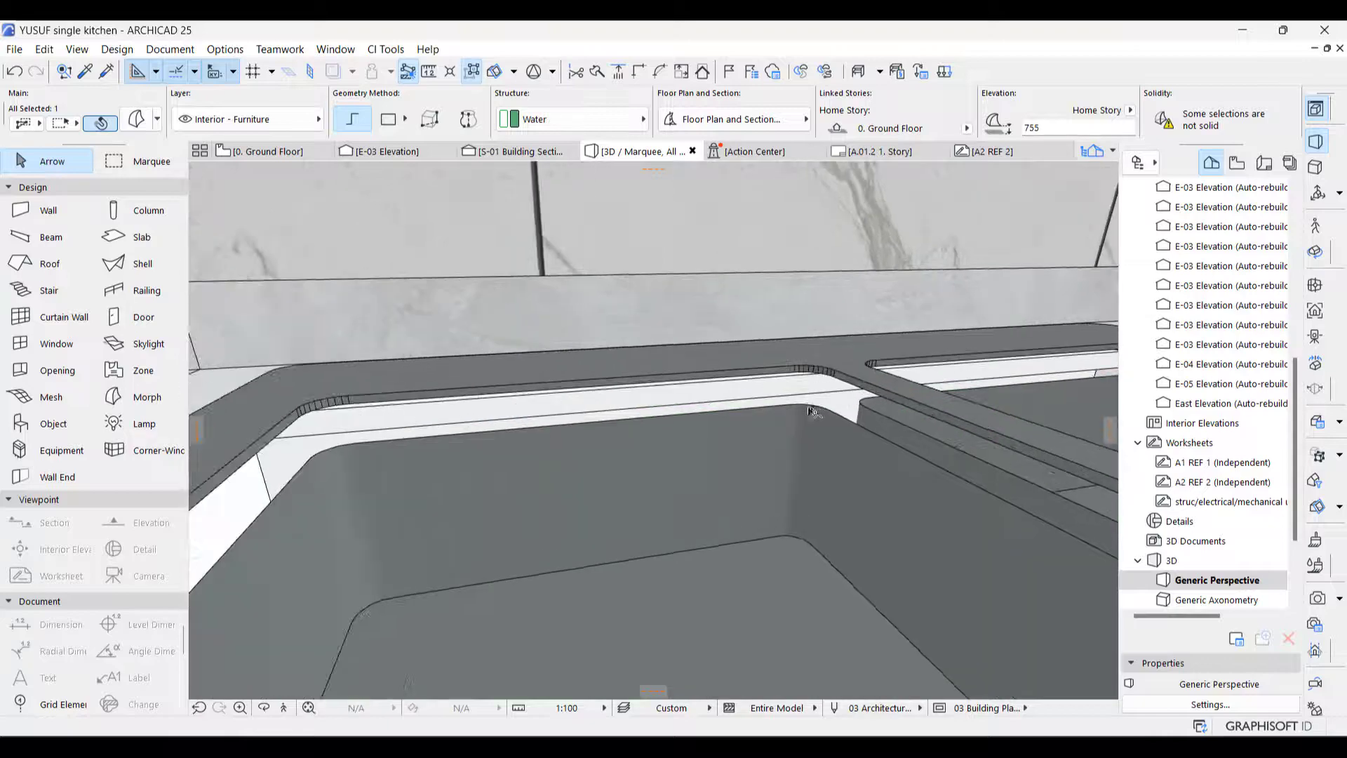
{"action": "key", "text": "ctrl+d"}
{"action": "left_click", "coordinate": [808, 401]}
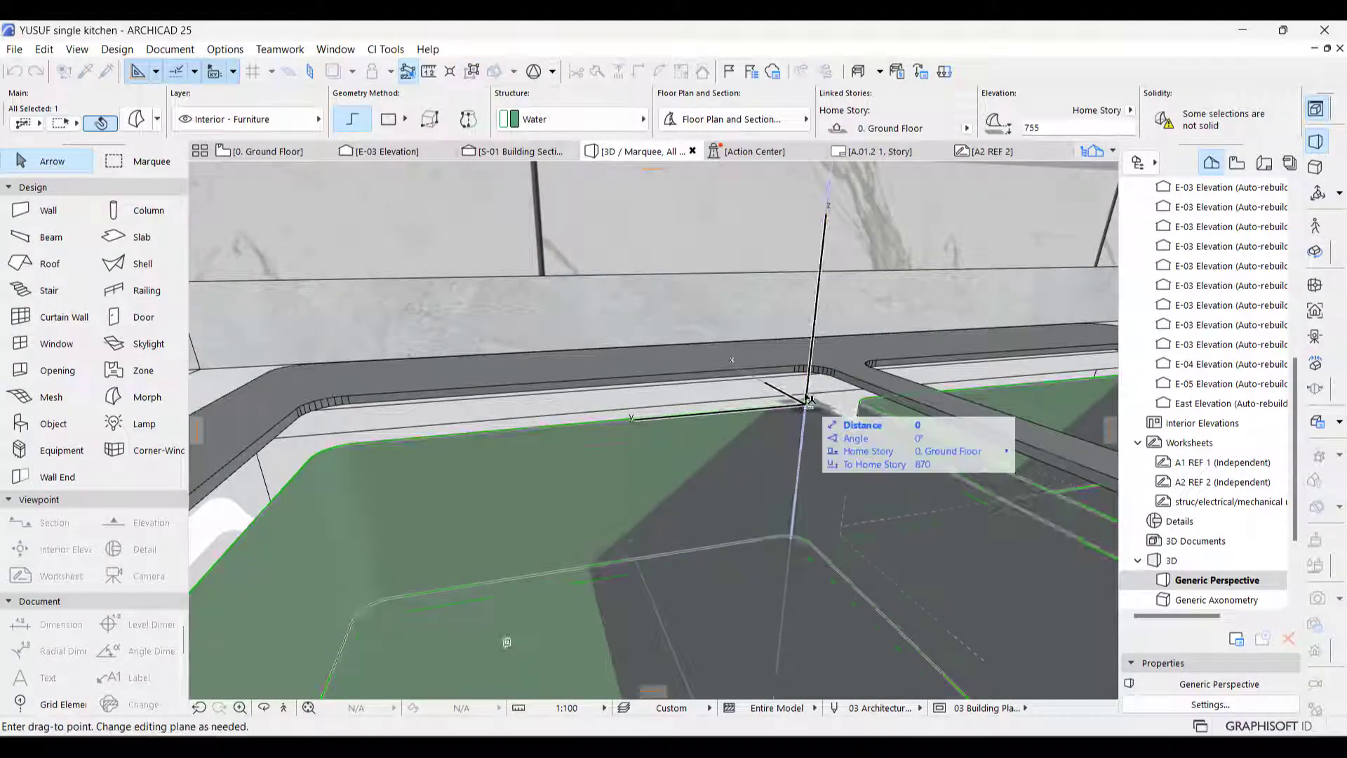
{"action": "left_click", "coordinate": [795, 370]}
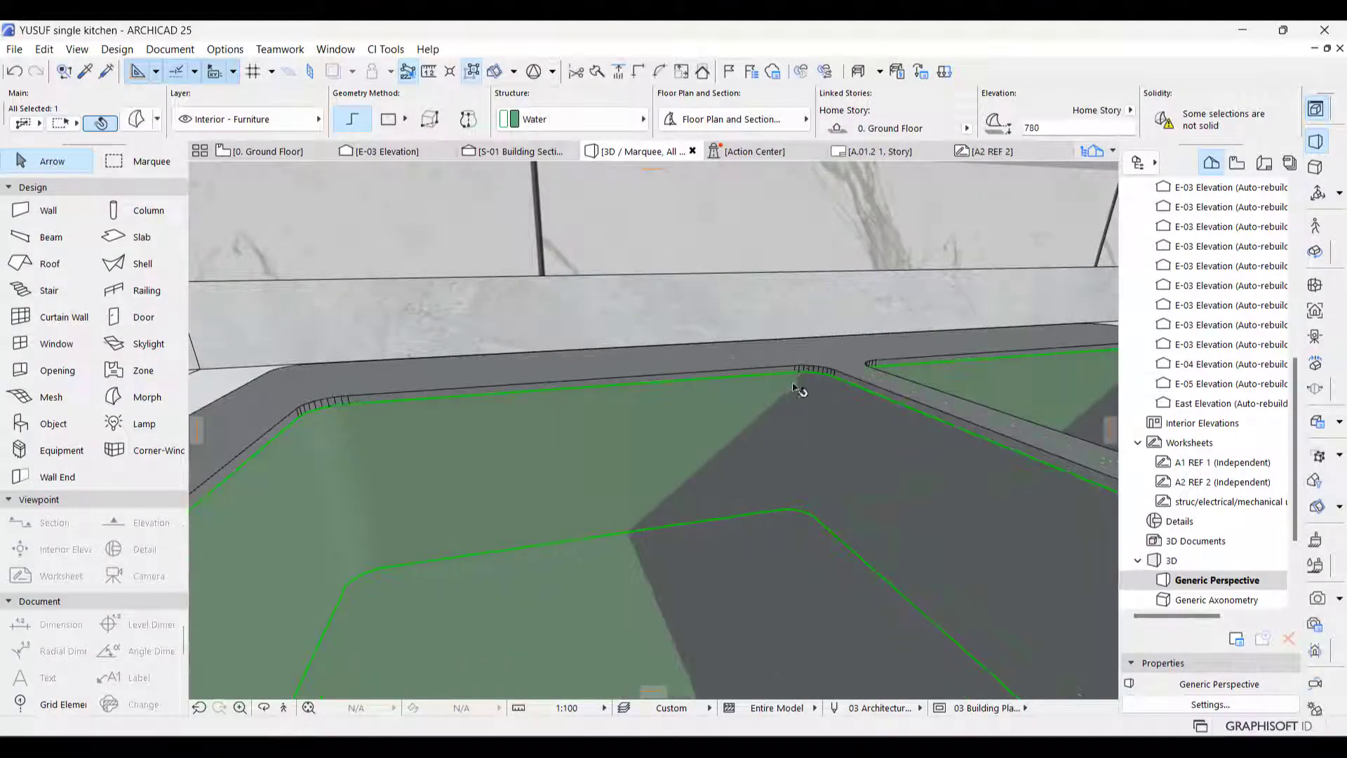
{"action": "key", "text": "Escape"}
Examine from several angles how the raised bowls meet the rim and how the rim sits in the countertop.
{"action": "middle_click_drag", "start_coordinate": [775, 445], "coordinate": [917, 502], "text": "shift"}
{"action": "scroll", "coordinate": [702, 449], "scroll_direction": "down", "scroll_amount": 5}
{"action": "scroll", "coordinate": [751, 529], "scroll_direction": "up", "scroll_amount": 5}
{"action": "middle_click_drag", "start_coordinate": [751, 530], "coordinate": [797, 625], "text": "shift"}
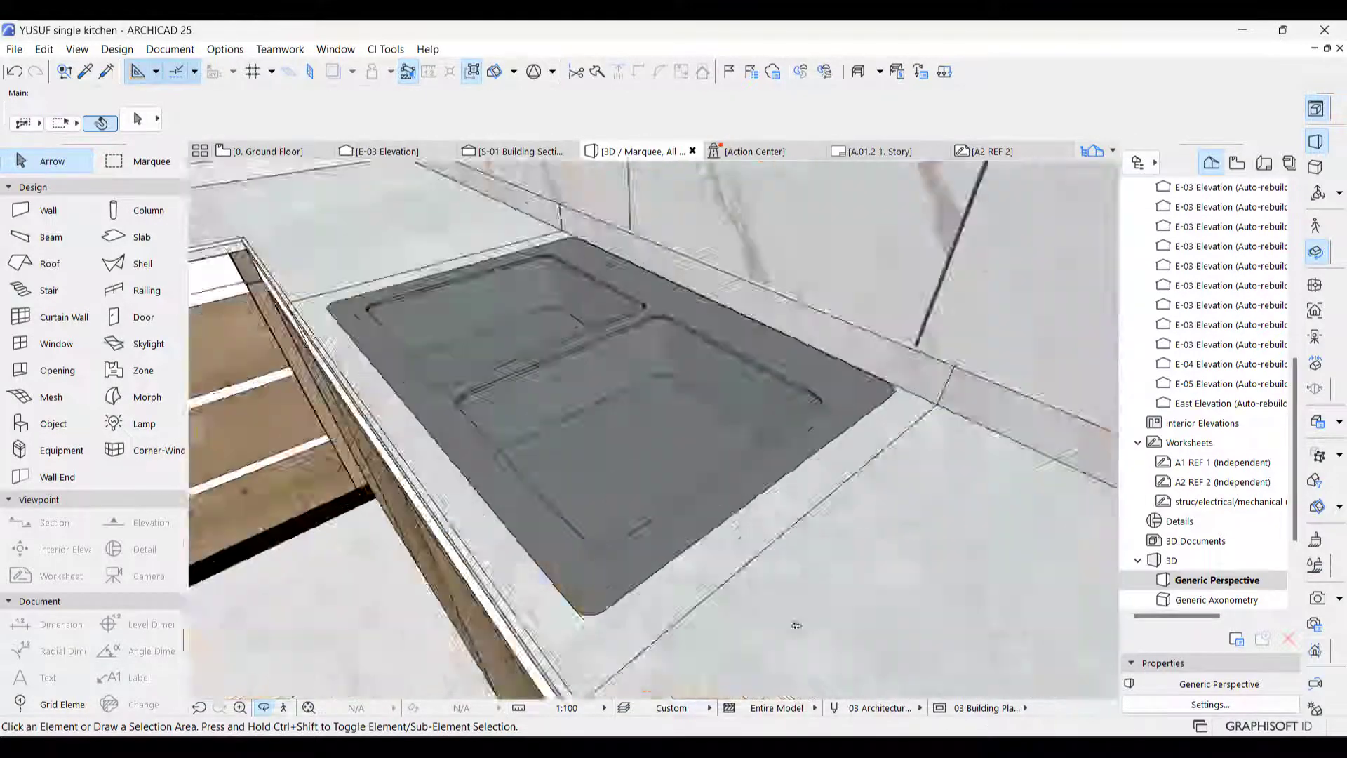
{"action": "scroll", "coordinate": [794, 584], "scroll_direction": "down", "scroll_amount": 4}
{"action": "middle_click_drag", "start_coordinate": [803, 580], "coordinate": [870, 510], "text": "shift"}
{"action": "scroll", "coordinate": [757, 463], "scroll_direction": "up", "scroll_amount": 3}
{"action": "scroll", "coordinate": [758, 463], "scroll_direction": "up", "scroll_amount": 4}
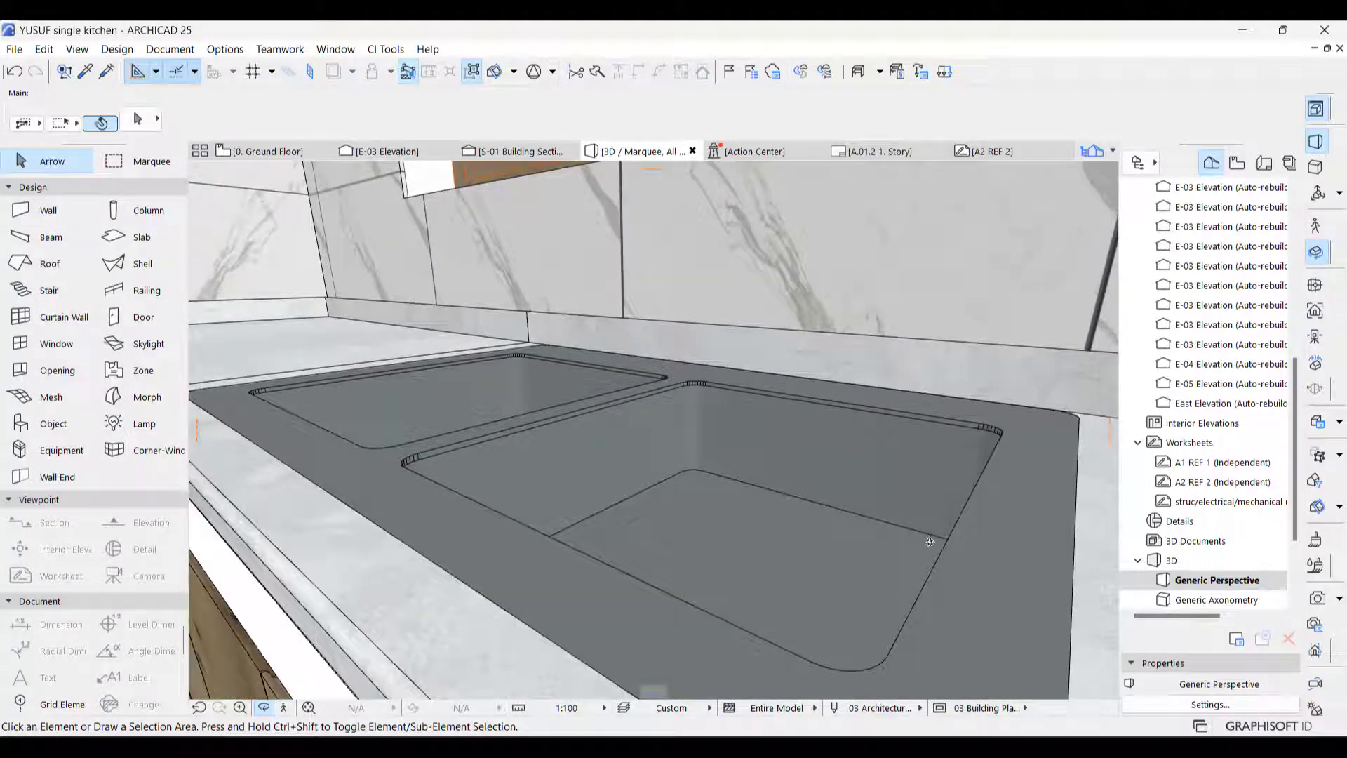
Override the sink rim morph's surface with Stucco - White Fine in its selection settings.
{"action": "left_click", "coordinate": [1001, 541]}
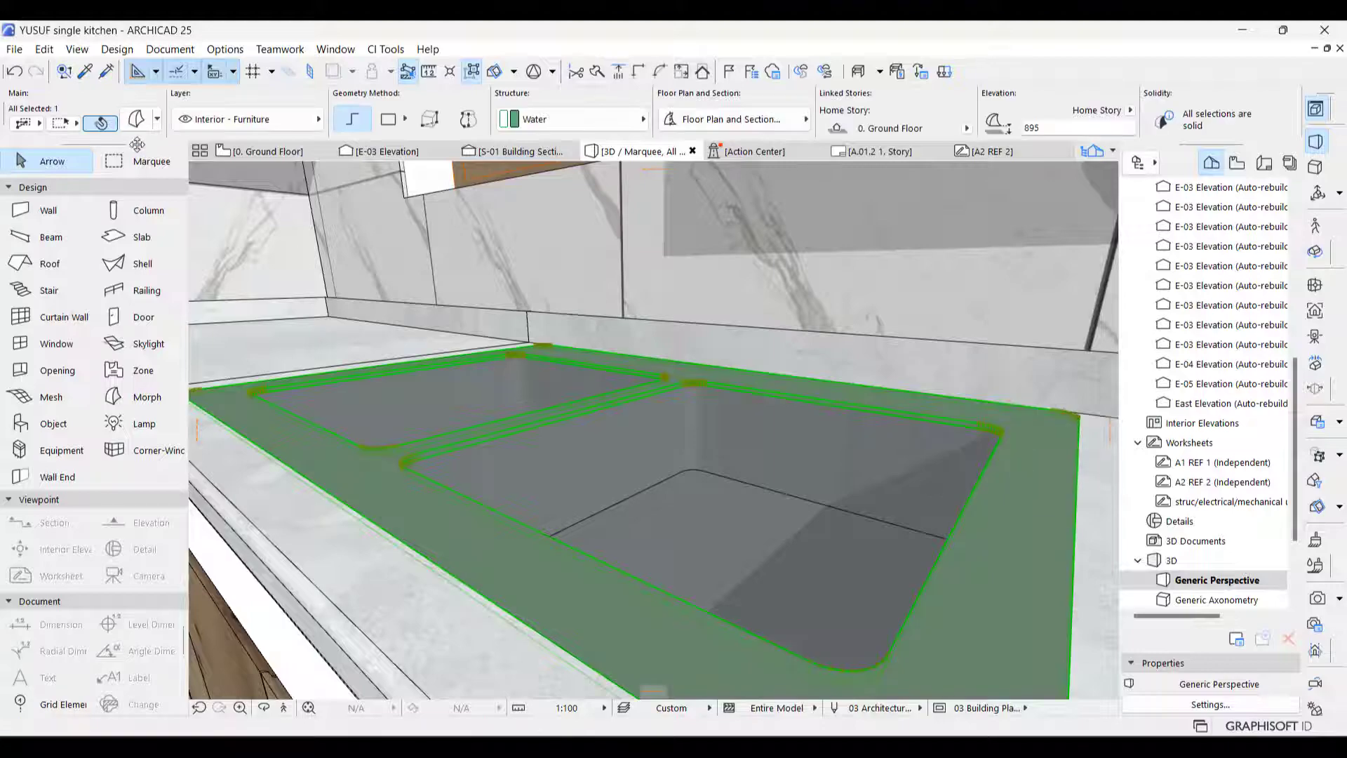
{"action": "middle_click_drag", "start_coordinate": [369, 396], "coordinate": [327, 347], "text": "shift"}
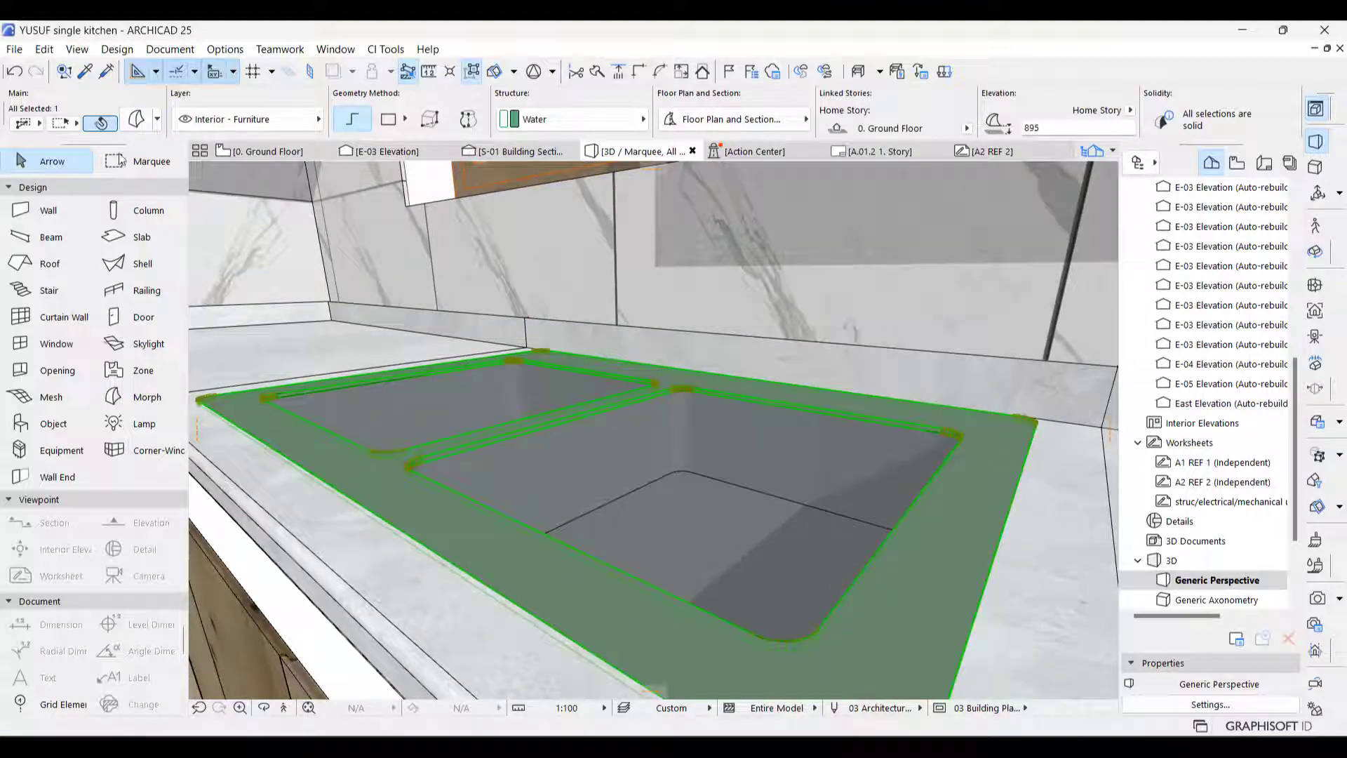
{"action": "left_click", "coordinate": [136, 119]}
{"action": "left_click", "coordinate": [568, 480]}
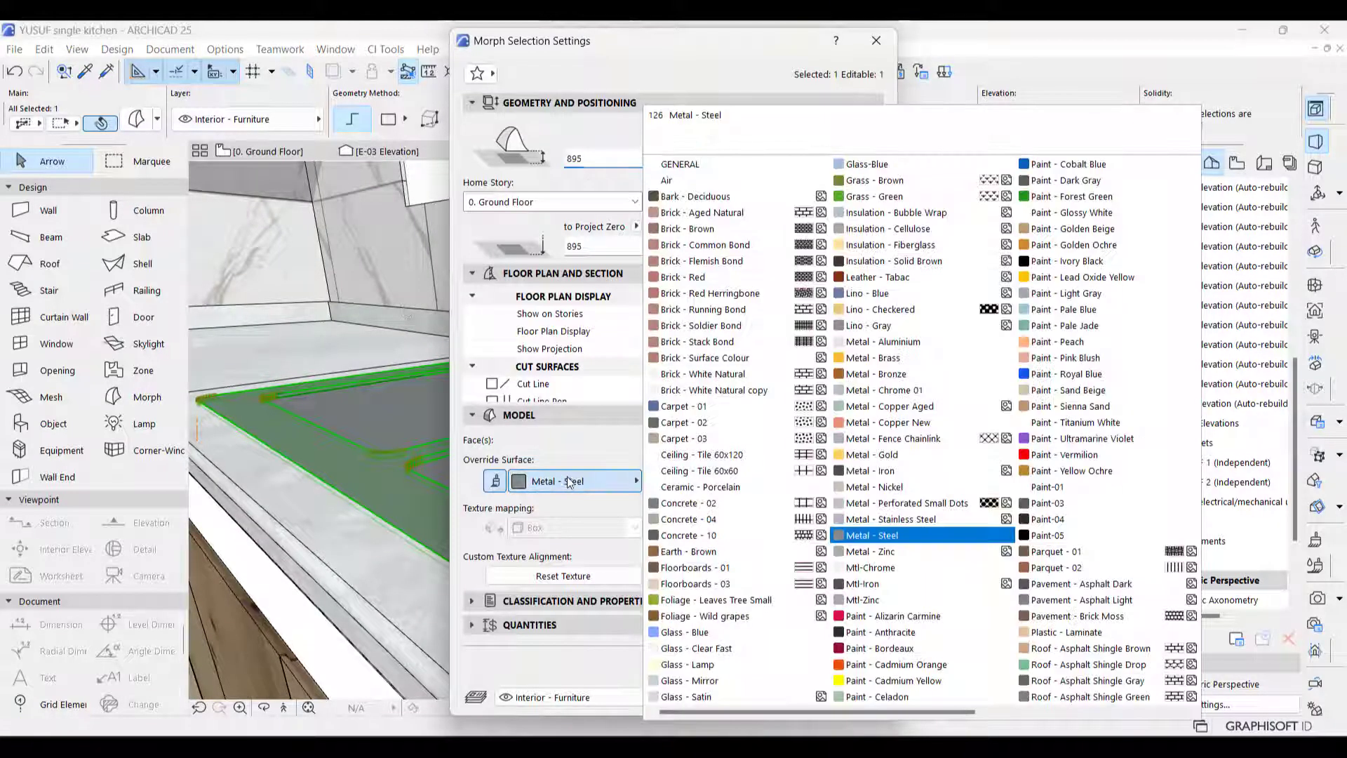
{"action": "scroll", "coordinate": [912, 519], "scroll_direction": "down", "scroll_amount": 3}
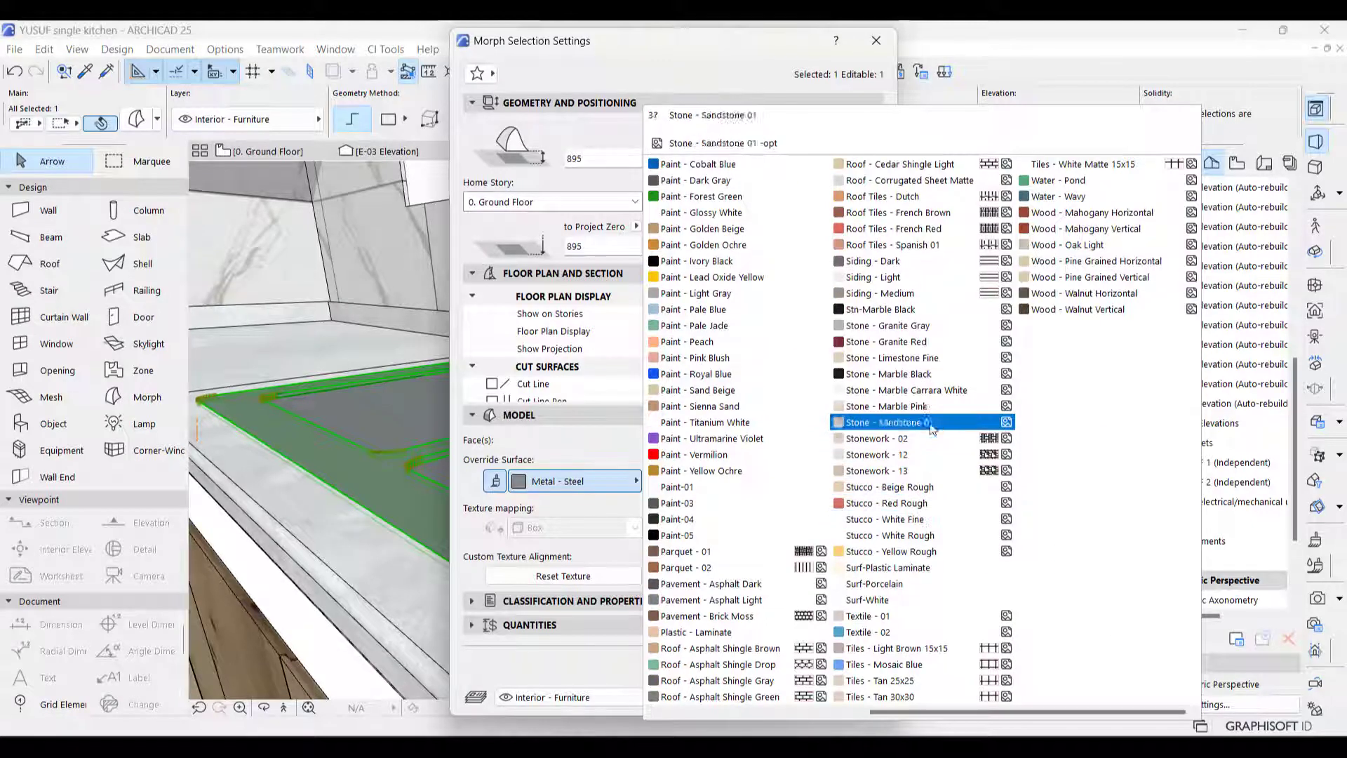
{"action": "left_click", "coordinate": [912, 519]}
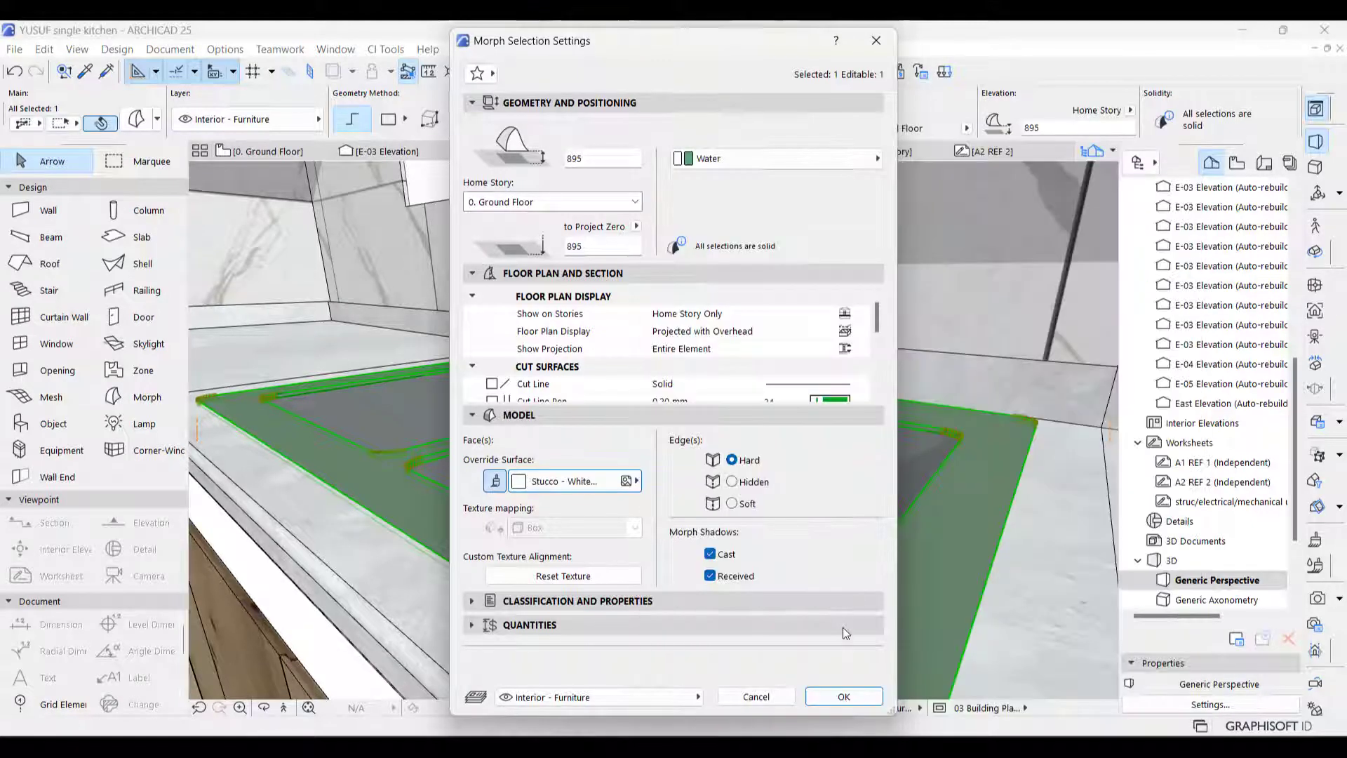
{"action": "left_click", "coordinate": [842, 697]}
{"action": "key", "text": "Escape"}
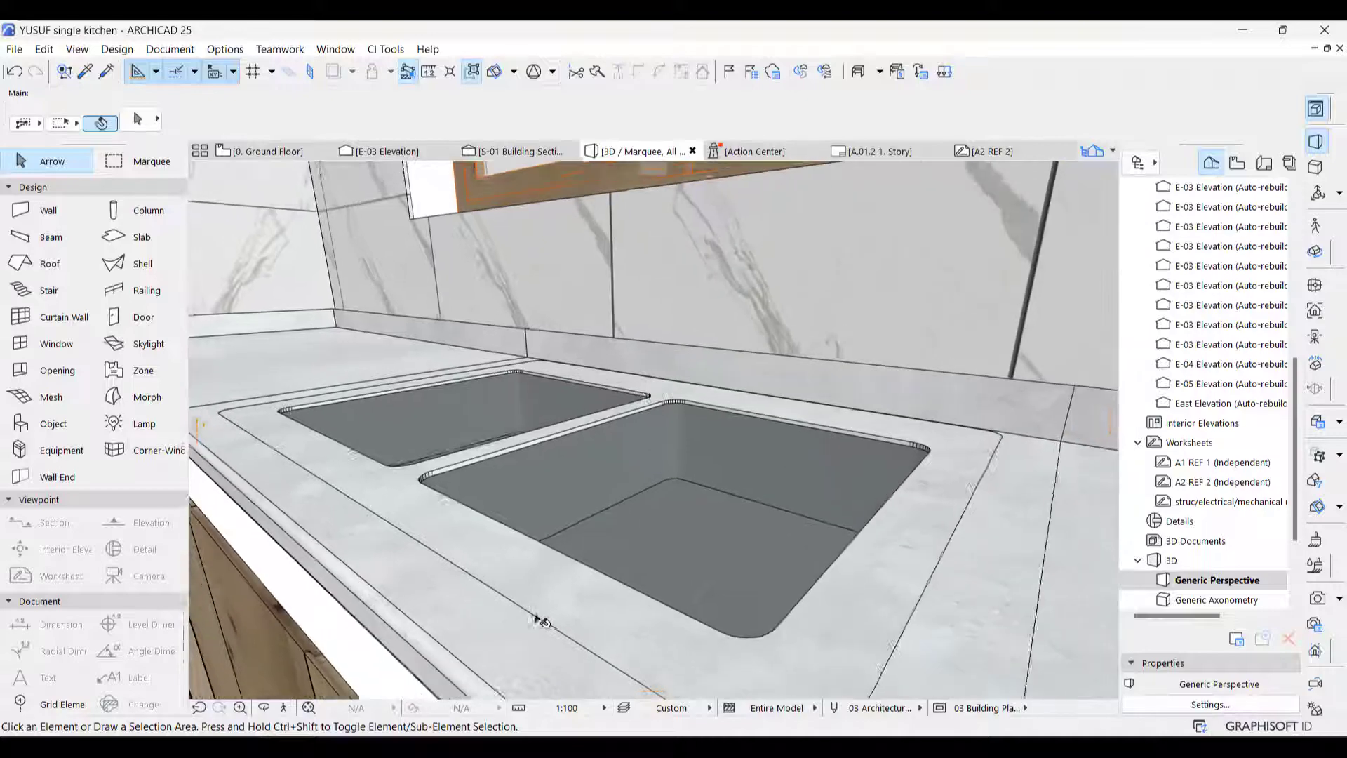
Check the sink rim, the surrounding countertop piece and the bowls as separate morphs by selecting each one.
{"action": "scroll", "coordinate": [541, 621], "scroll_direction": "down", "scroll_amount": 5}
{"action": "scroll", "coordinate": [597, 562], "scroll_direction": "up", "scroll_amount": 5}
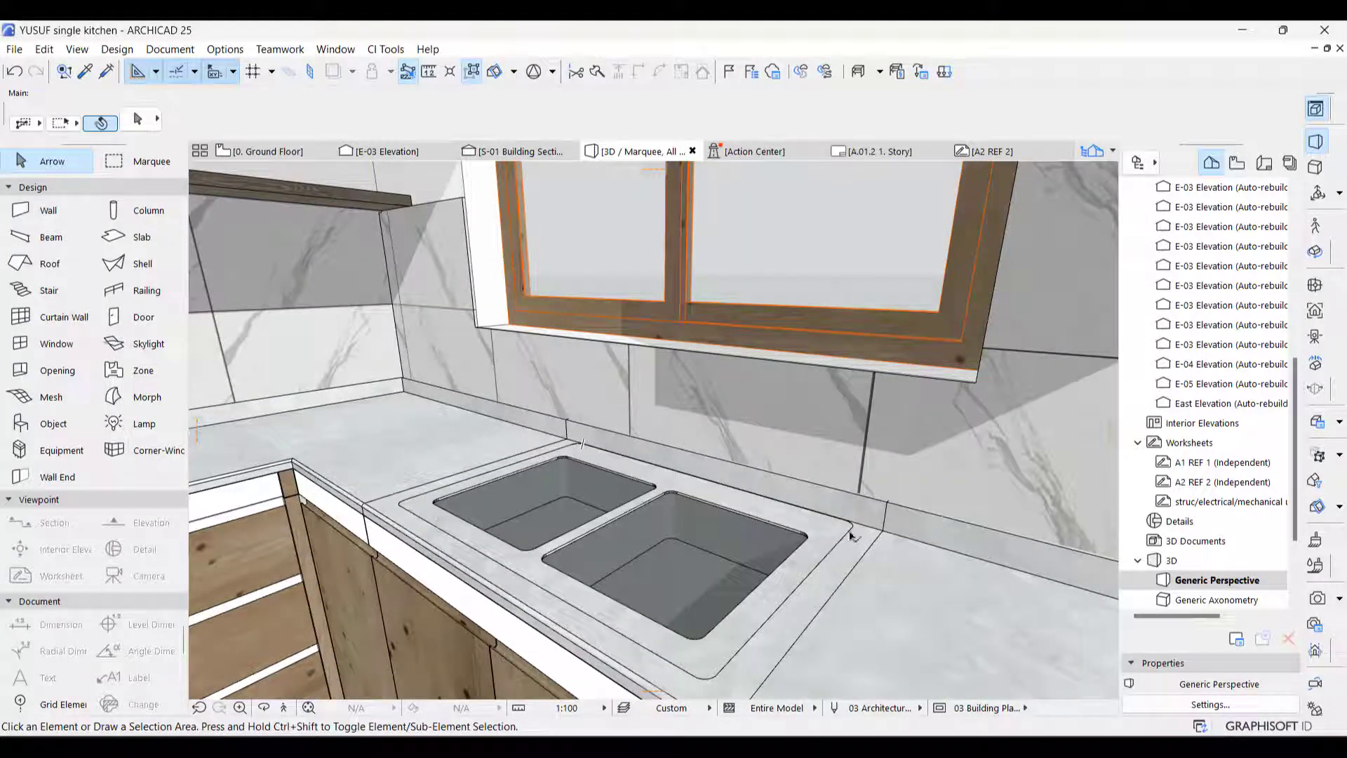
{"action": "left_click", "coordinate": [483, 561]}
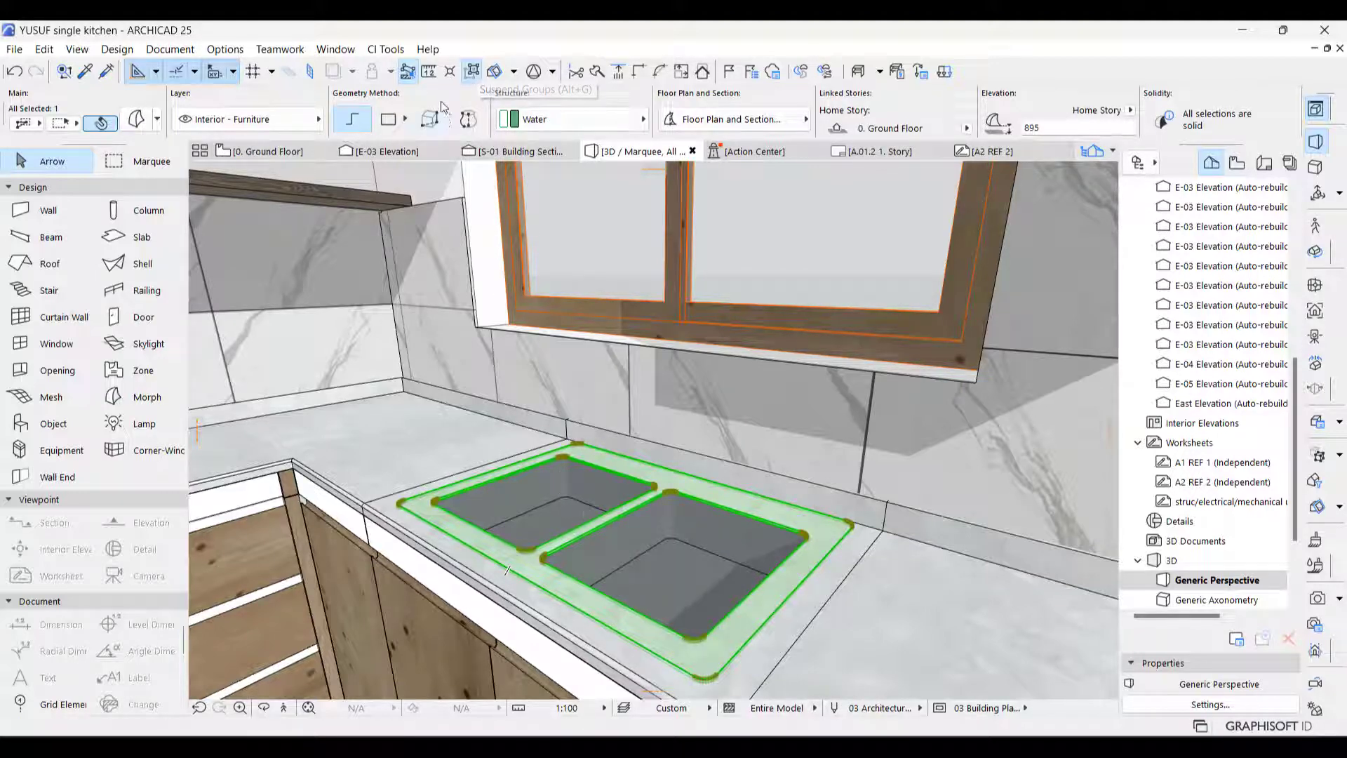
{"action": "key", "text": "Escape"}
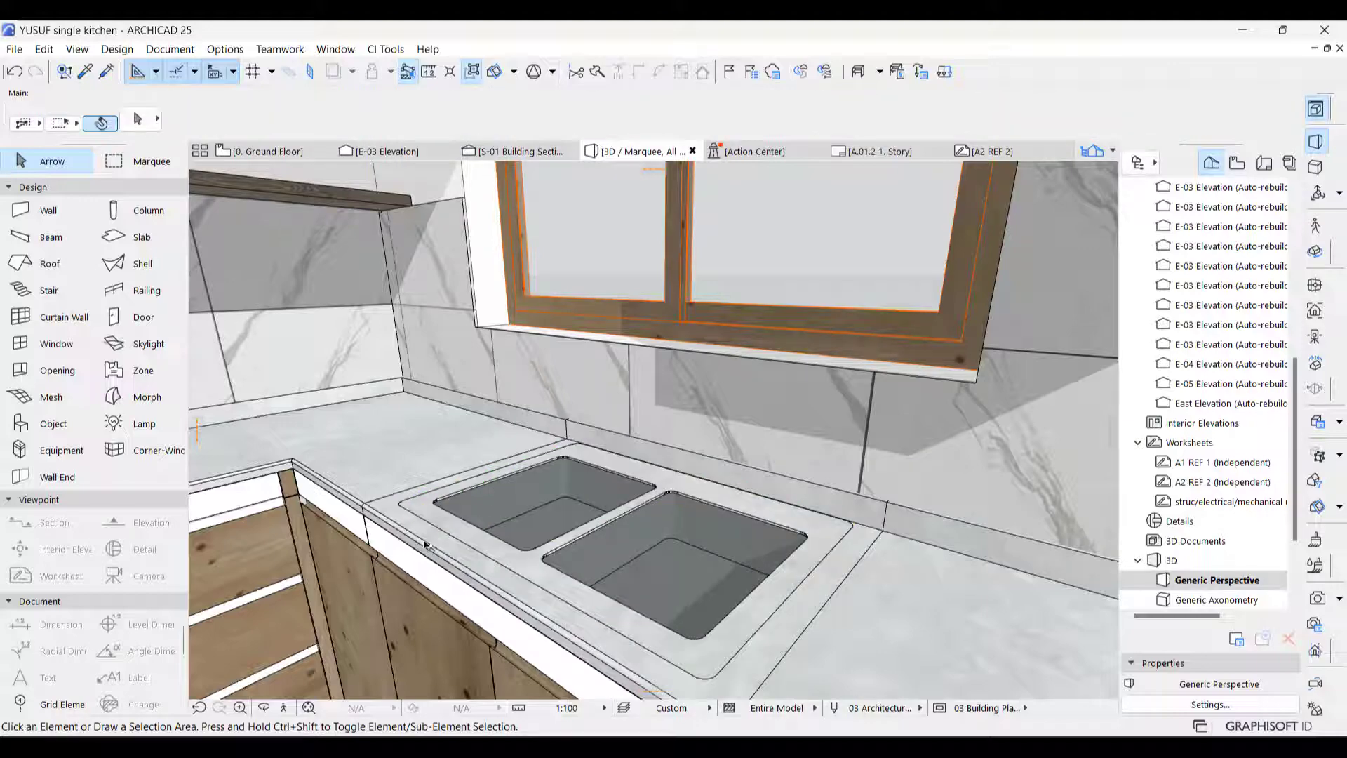
{"action": "left_click", "coordinate": [480, 542]}
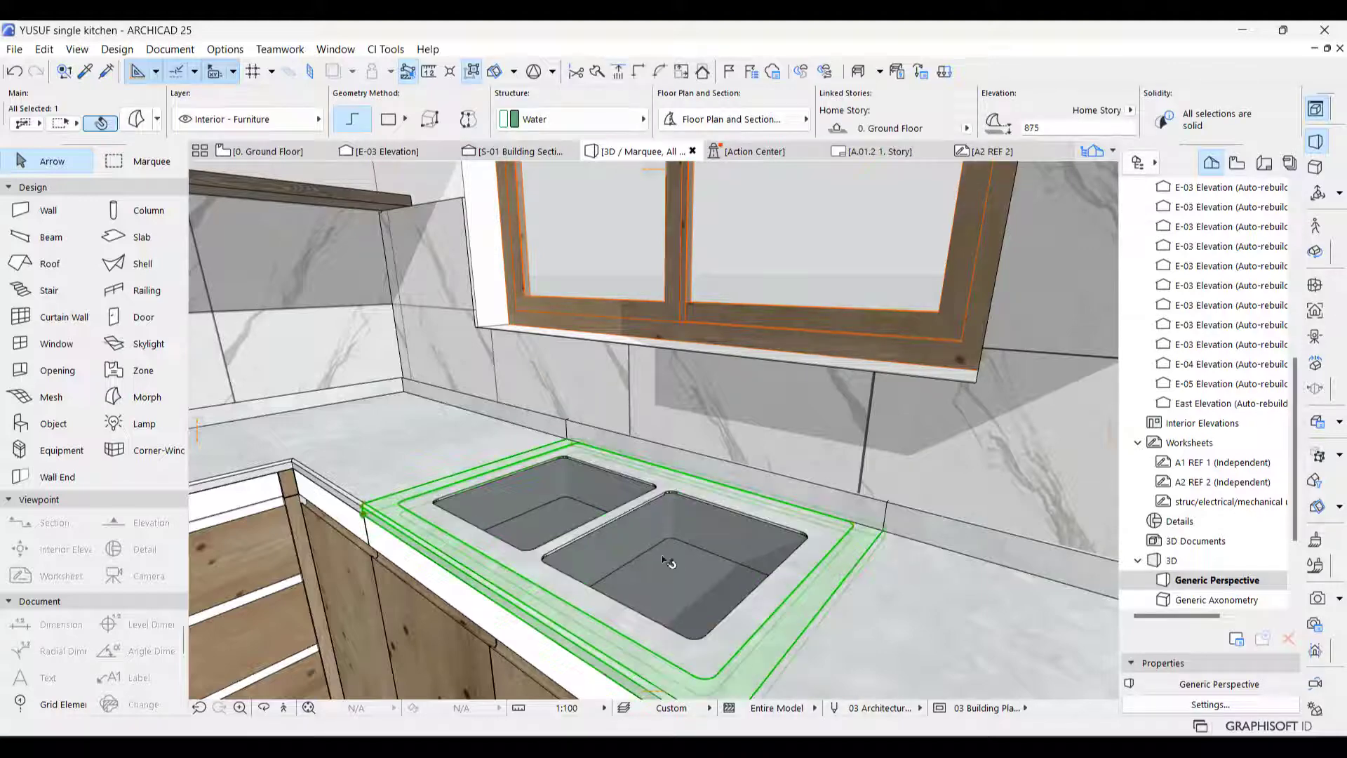
{"action": "left_click", "coordinate": [611, 507]}
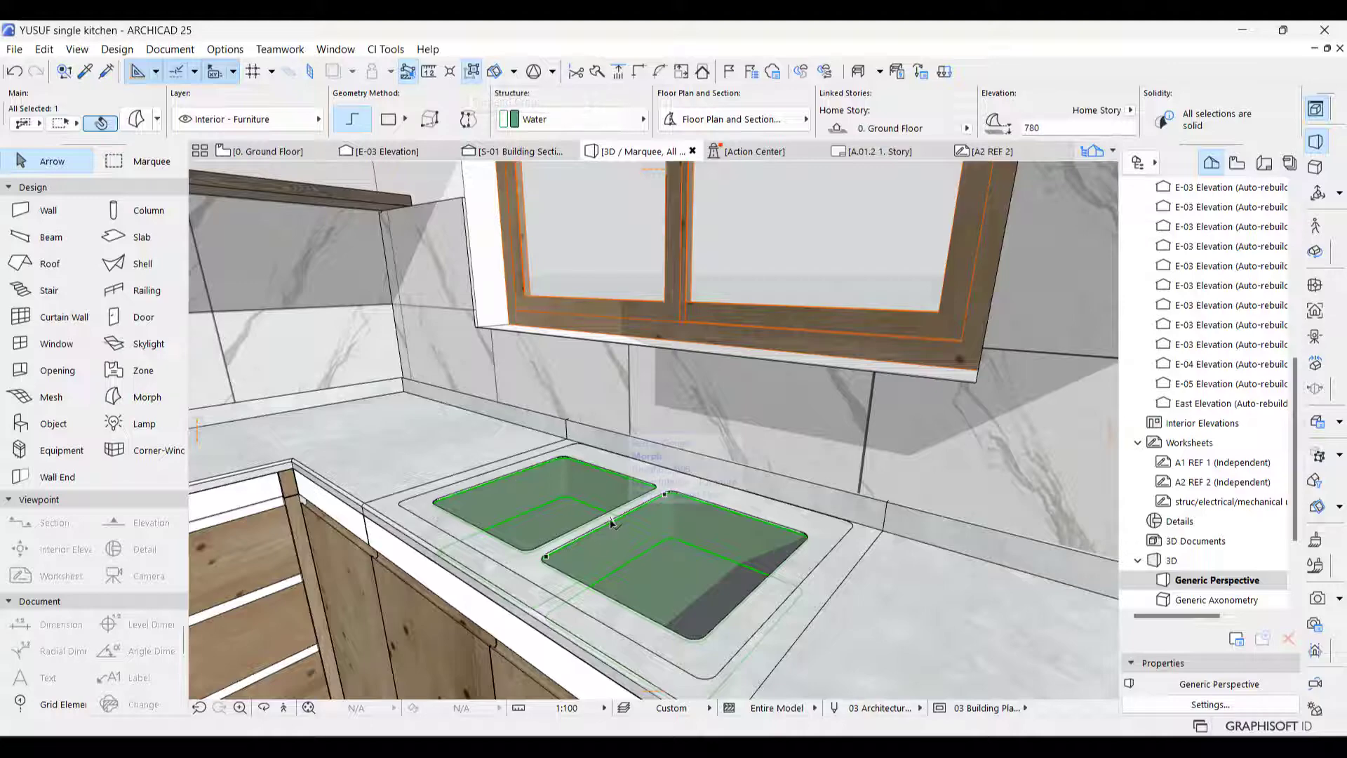
Turn off Suspend Groups and select the entire sink cabinet as one group.
{"action": "left_click", "coordinate": [472, 71]}
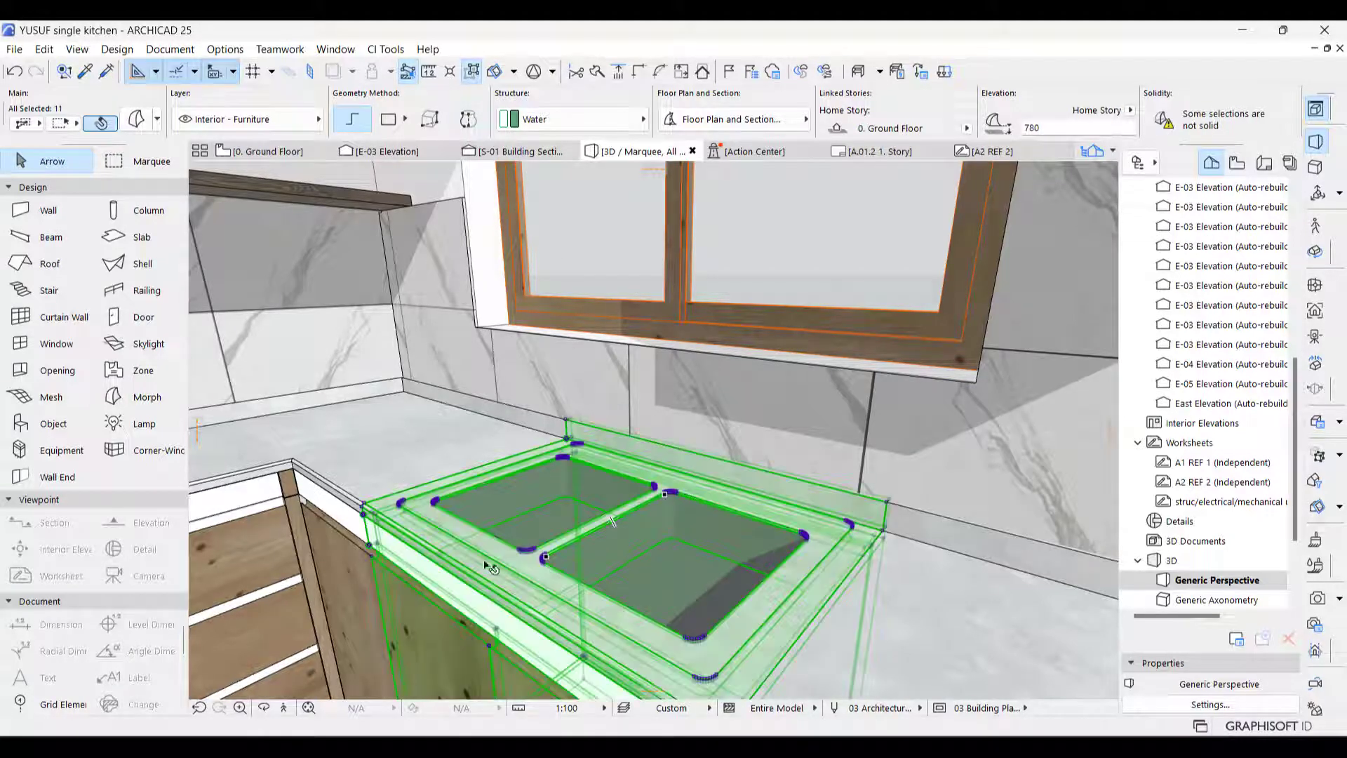
{"action": "key", "text": "Escape"}
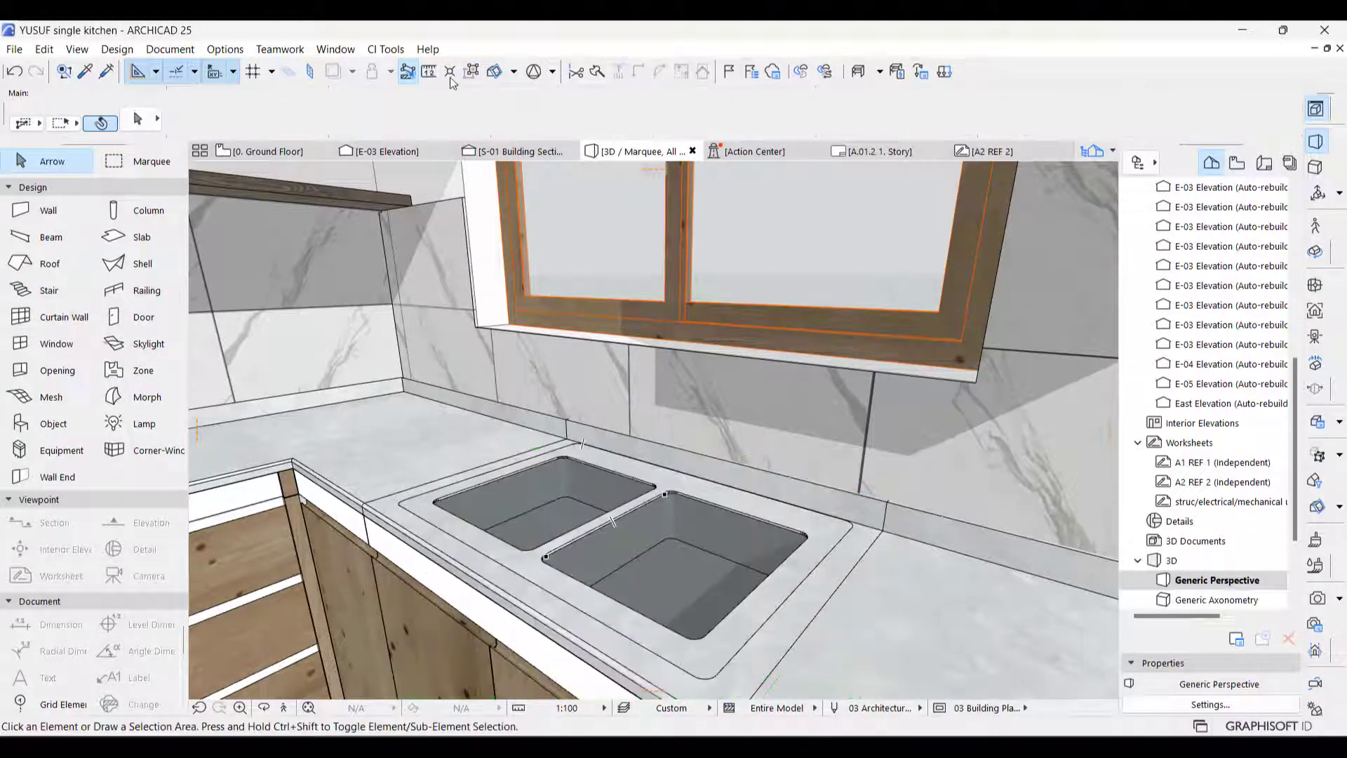
{"action": "left_click", "coordinate": [512, 586]}
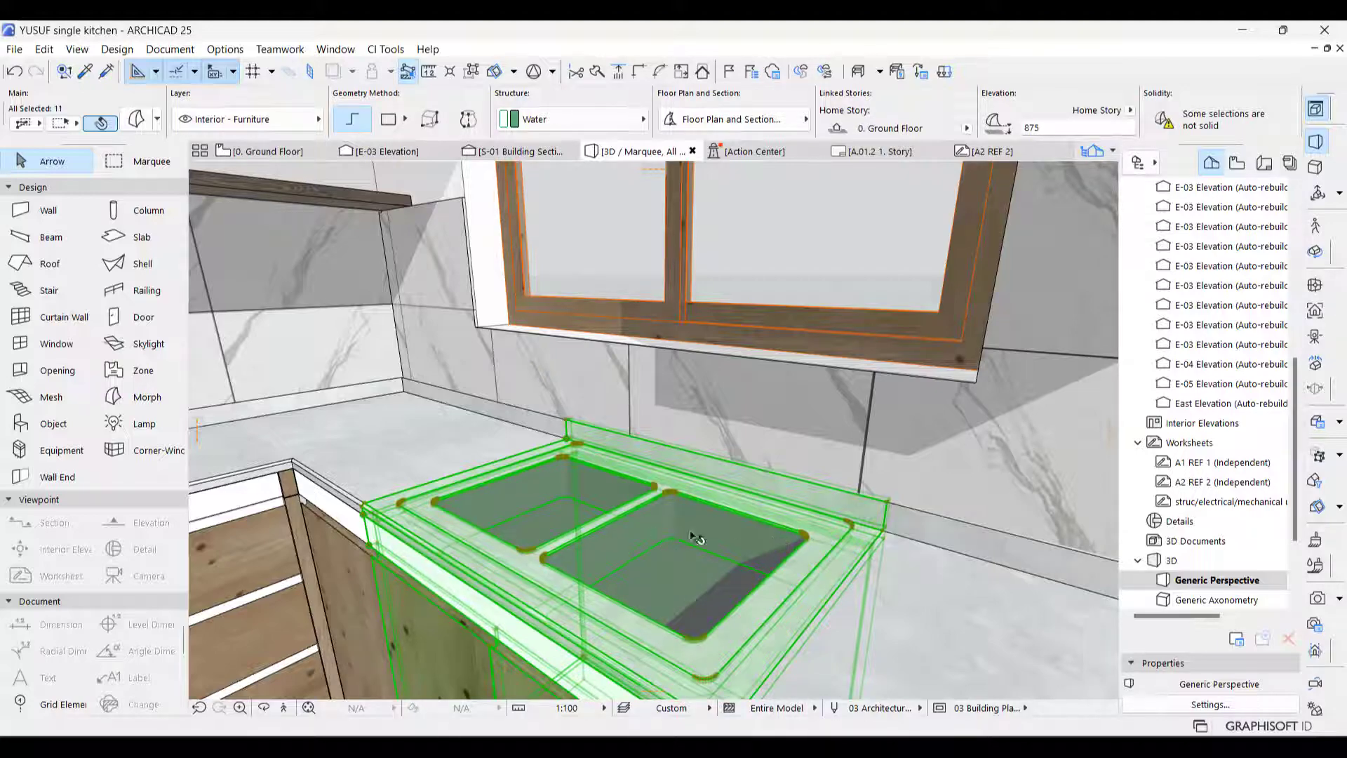
Suspend groups again and select the sink bowls and the surrounding countertop piece individually.
{"action": "left_click", "coordinate": [472, 71]}
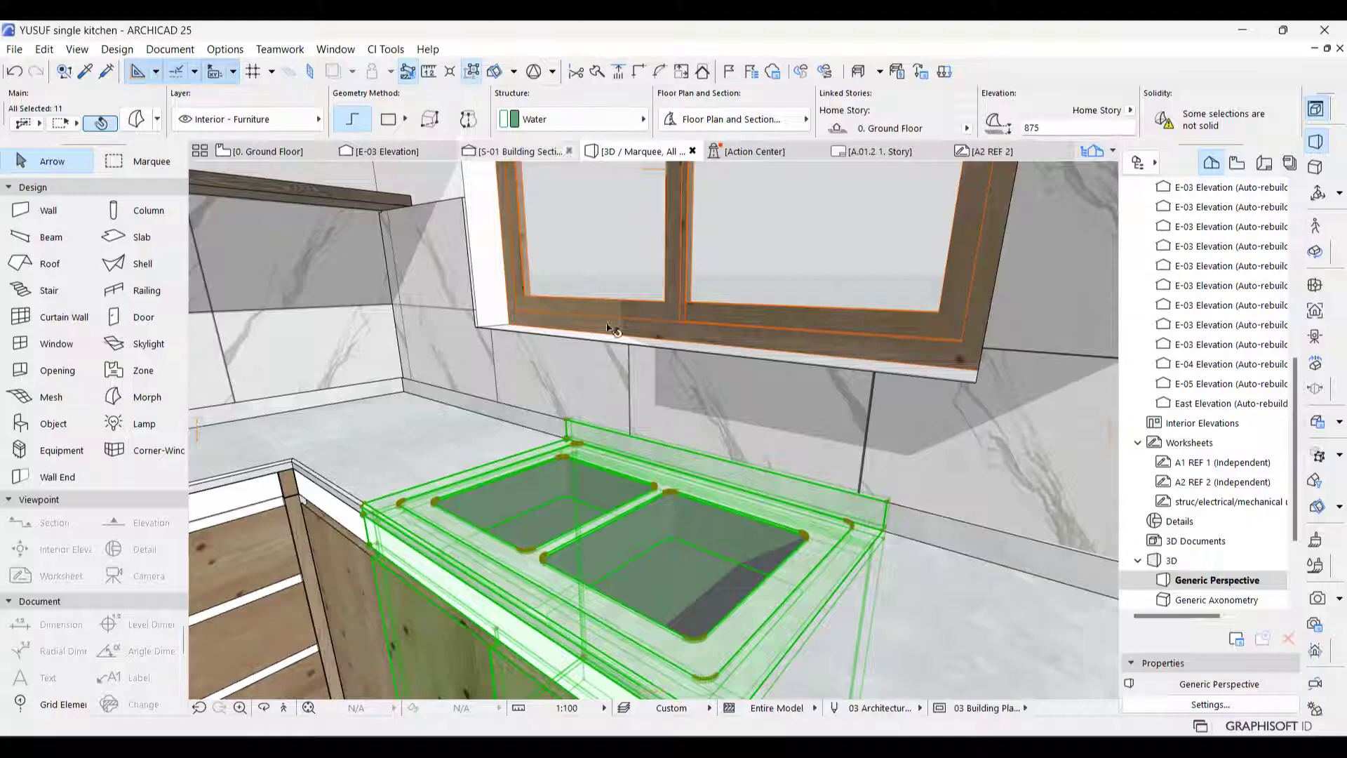
{"action": "key", "text": "Escape"}
{"action": "left_click", "coordinate": [692, 566]}
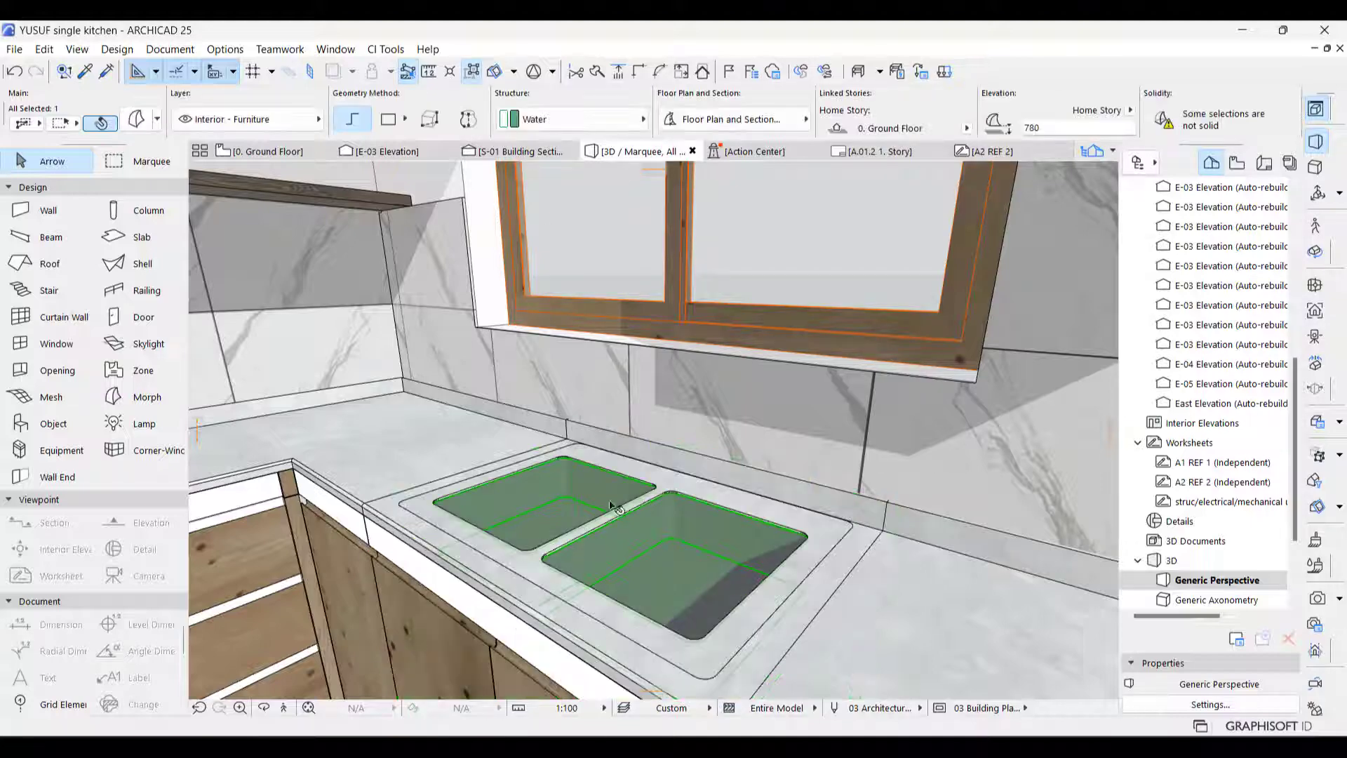
{"action": "left_click", "coordinate": [697, 495]}
{"action": "left_click", "coordinate": [489, 576]}
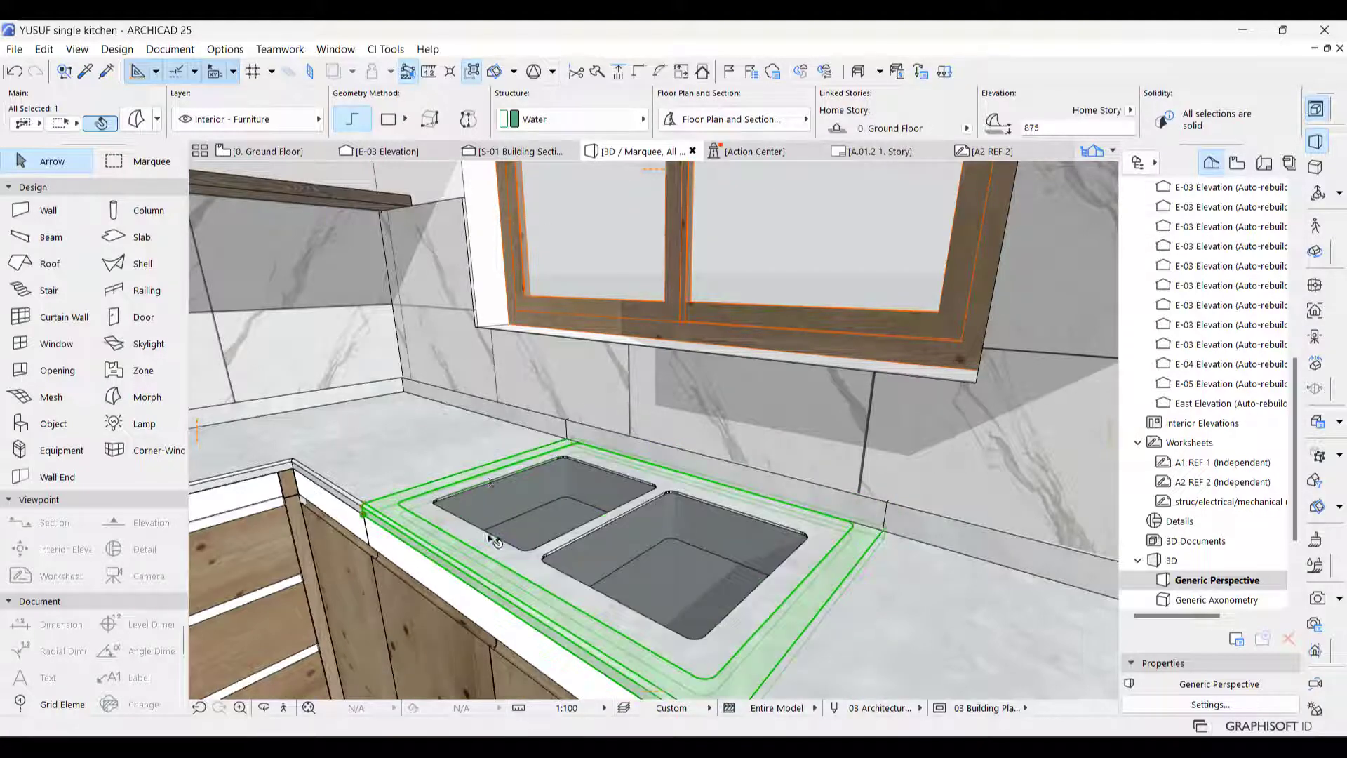
Turn off Suspend Groups so the whole sink cabinet is selected, and merge its morphs with a Boolean Union.
{"action": "left_click", "coordinate": [471, 71]}
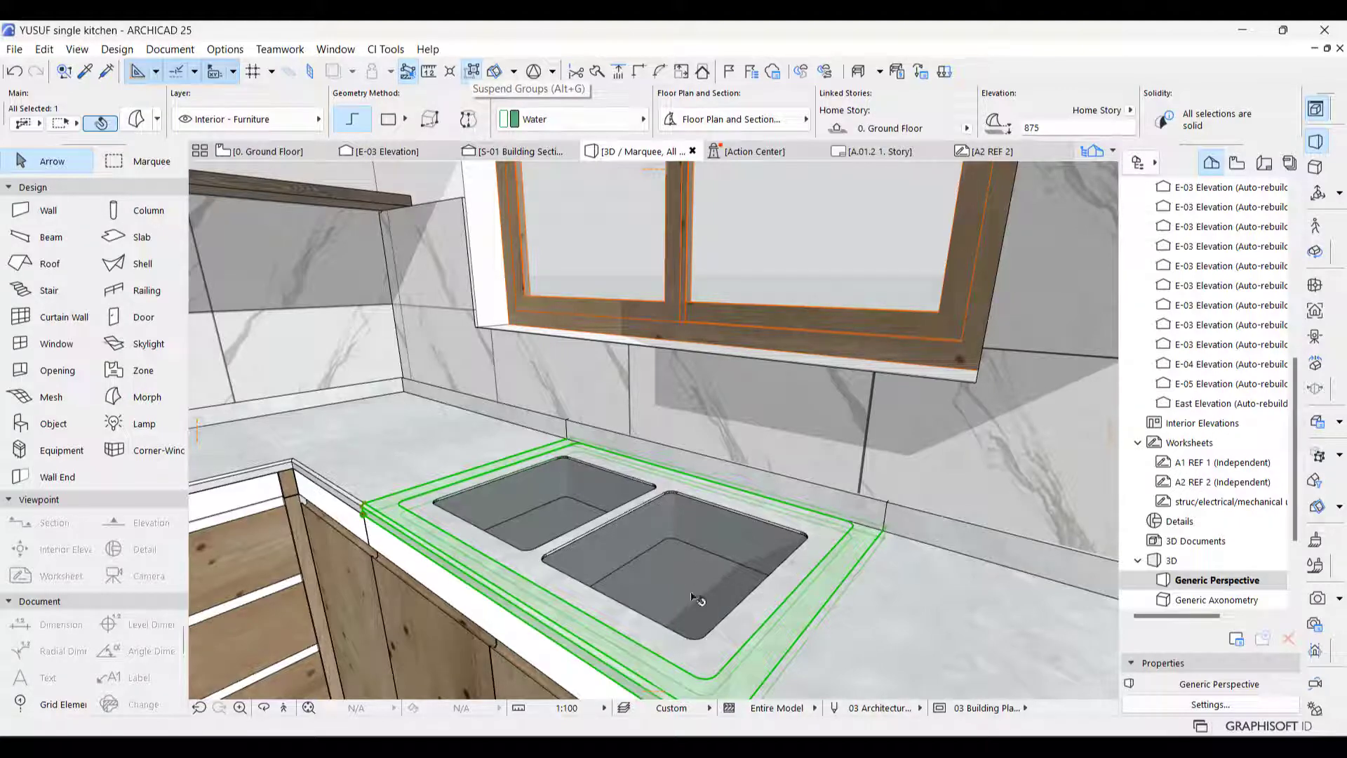
{"action": "left_click", "coordinate": [476, 73]}
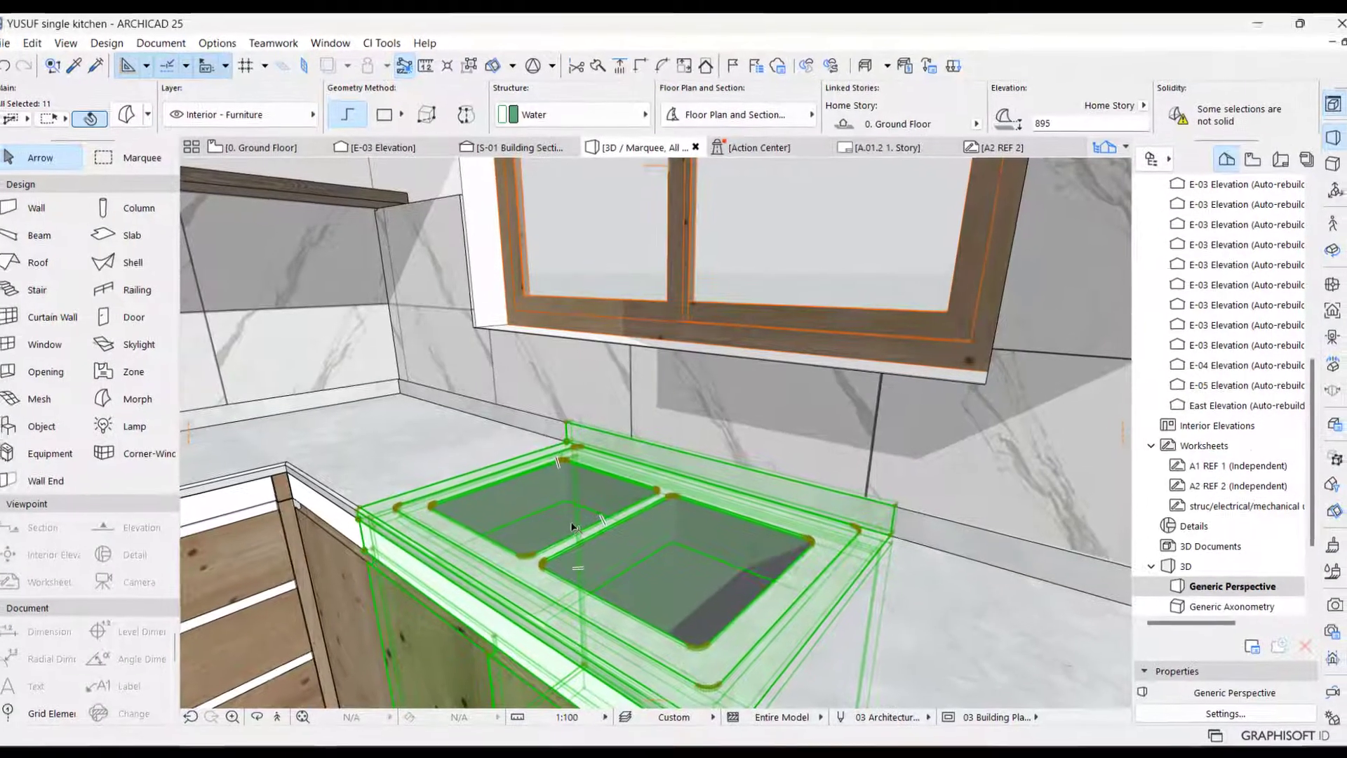
{"action": "right_click", "coordinate": [573, 522]}
{"action": "mouse_move", "coordinate": [806, 247]}
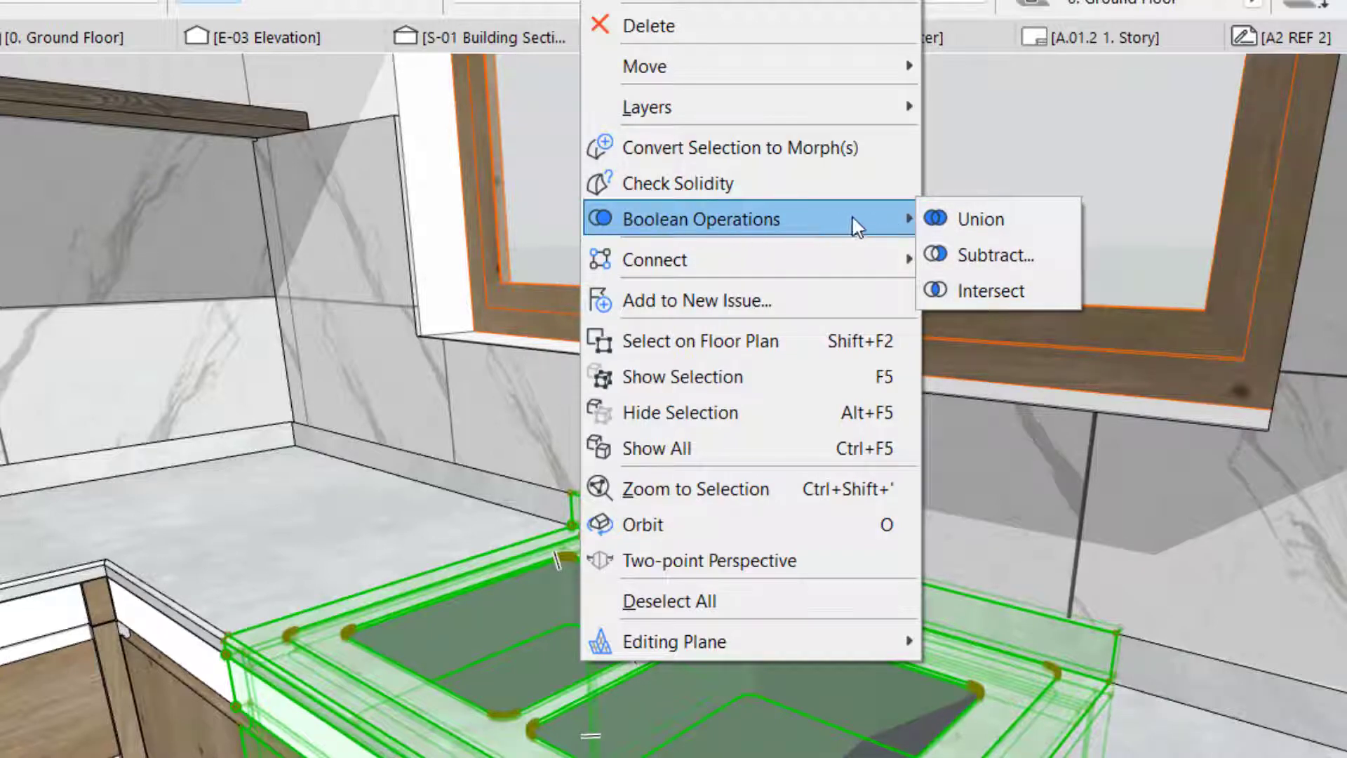
{"action": "left_click", "coordinate": [991, 218]}
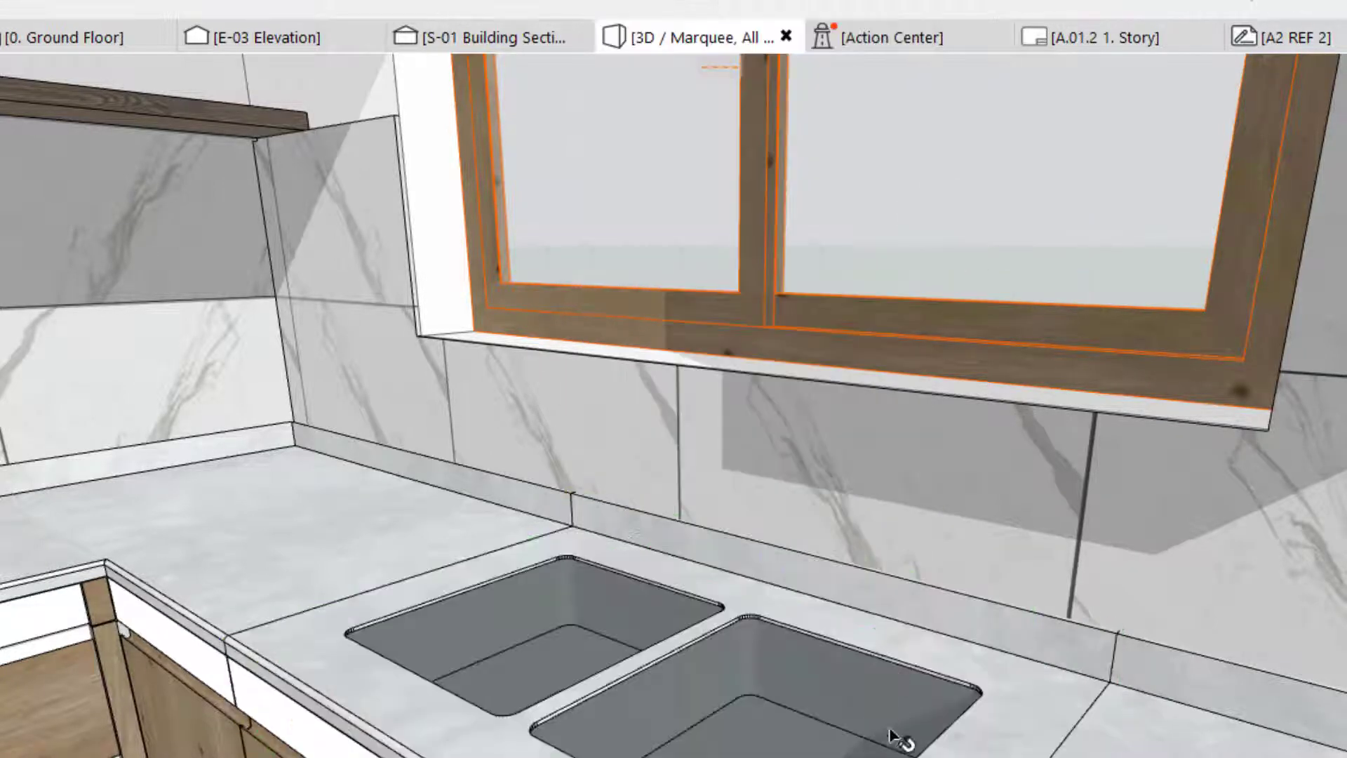
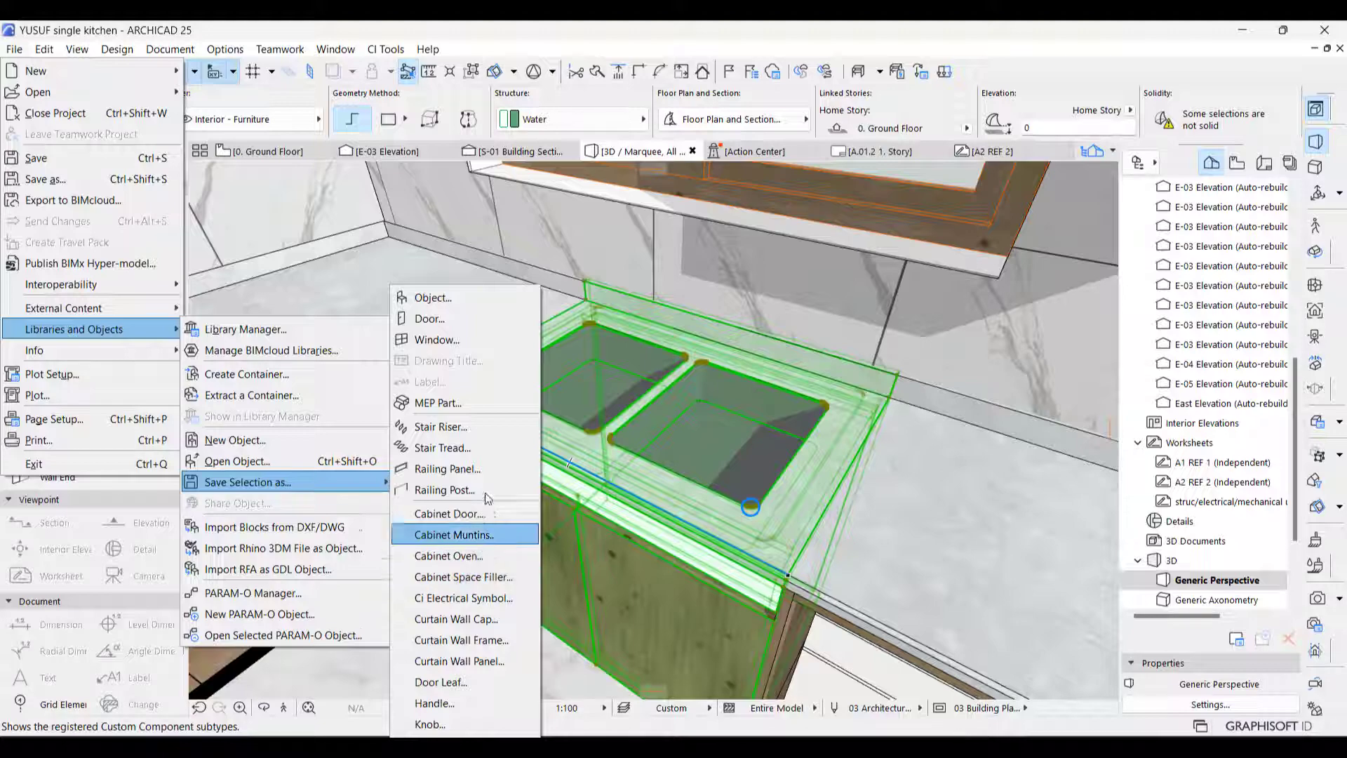
Try saving the merged sink unit as an object from the 3D perspective, and select the unit on the Ground Floor plan instead.
{"action": "left_click", "coordinate": [445, 300]}
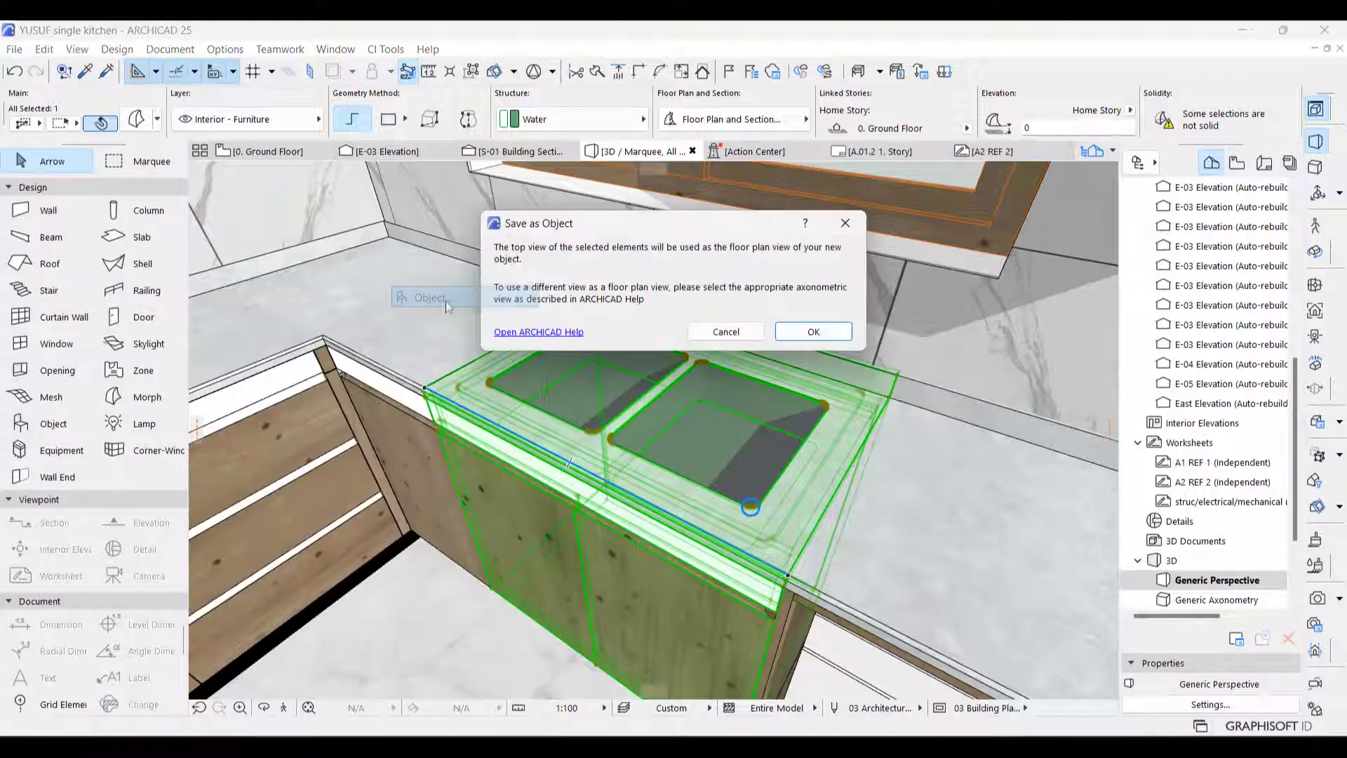
{"action": "left_click", "coordinate": [812, 334]}
{"action": "key", "text": "F2"}
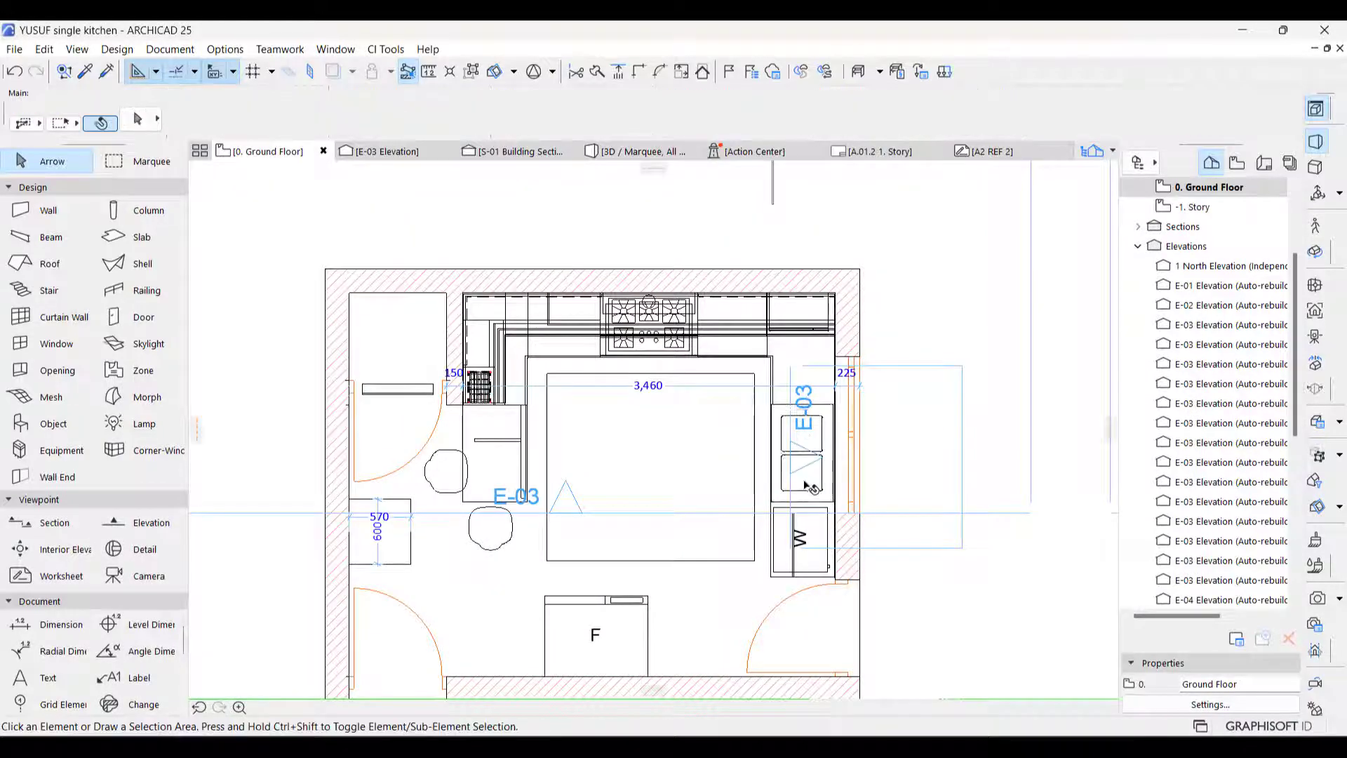
{"action": "scroll", "coordinate": [763, 441], "scroll_direction": "up", "scroll_amount": 3}
{"action": "left_click", "coordinate": [763, 440]}
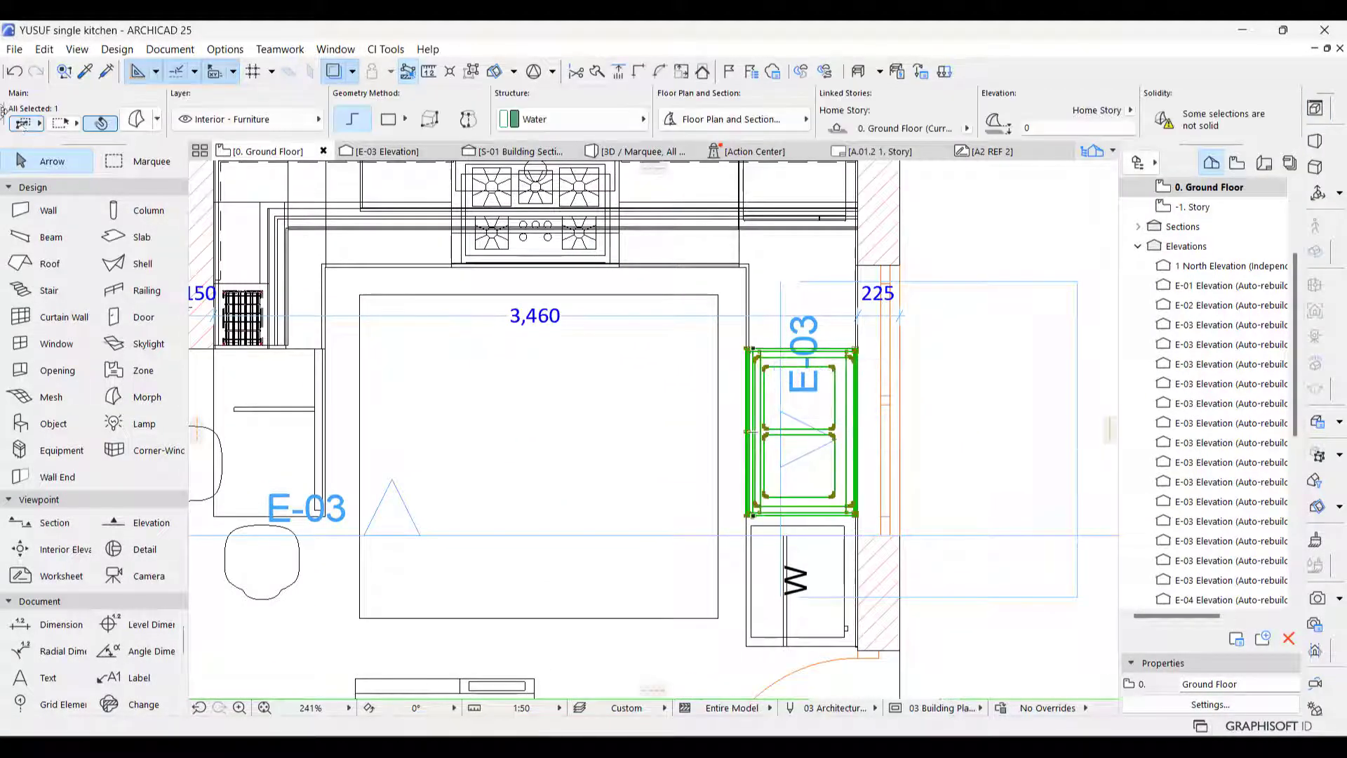
Save the selected sink unit to the Embedded Library as an object named INFINITE SINK, keeping its basic settings.
{"action": "left_click", "coordinate": [13, 49]}
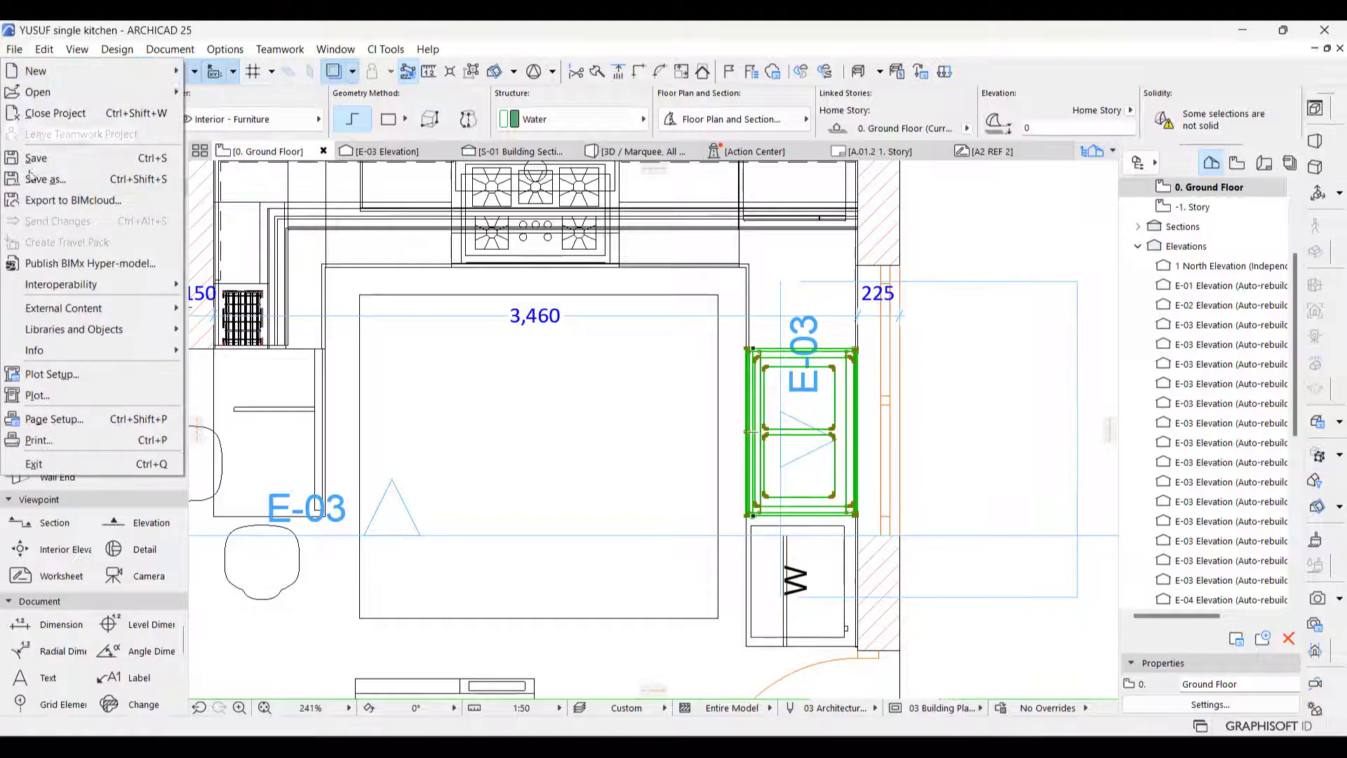
{"action": "mouse_move", "coordinate": [140, 350]}
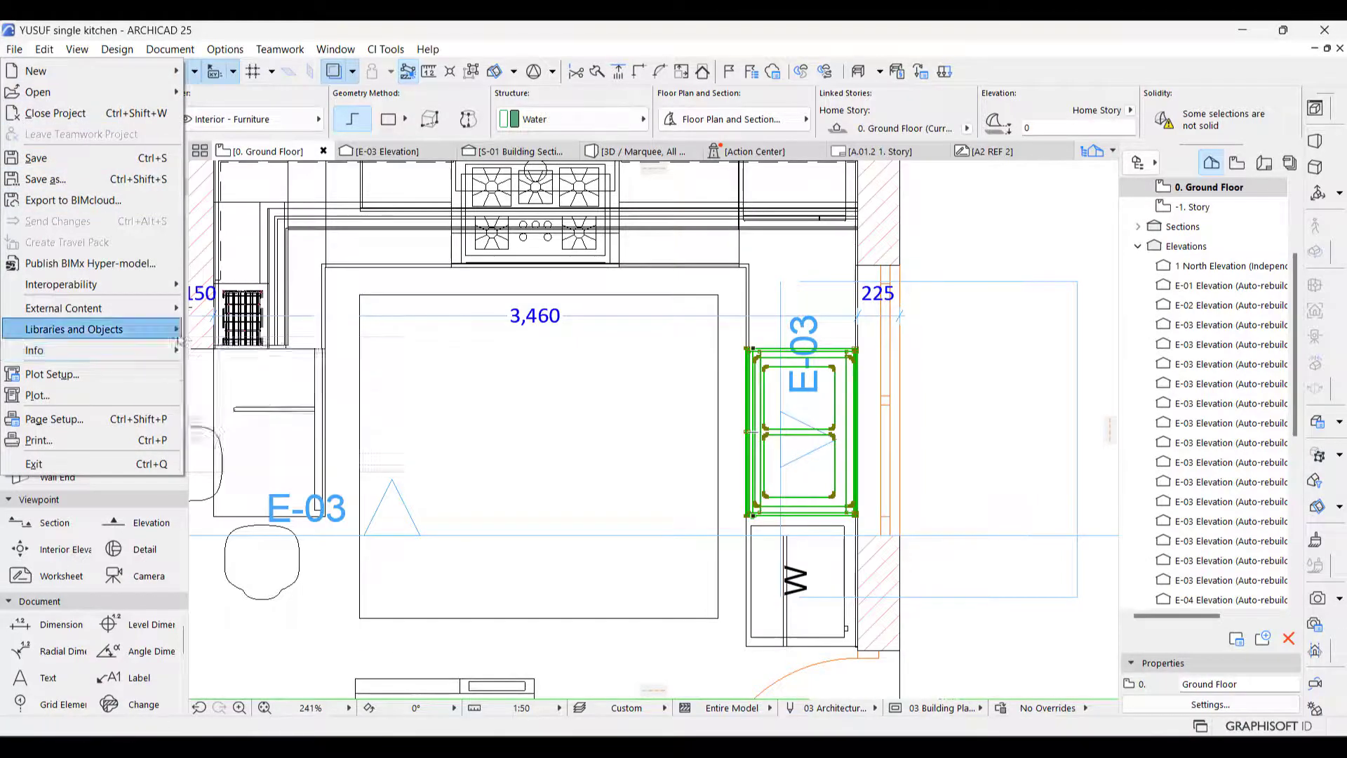
{"action": "mouse_move", "coordinate": [161, 329]}
{"action": "mouse_move", "coordinate": [316, 482]}
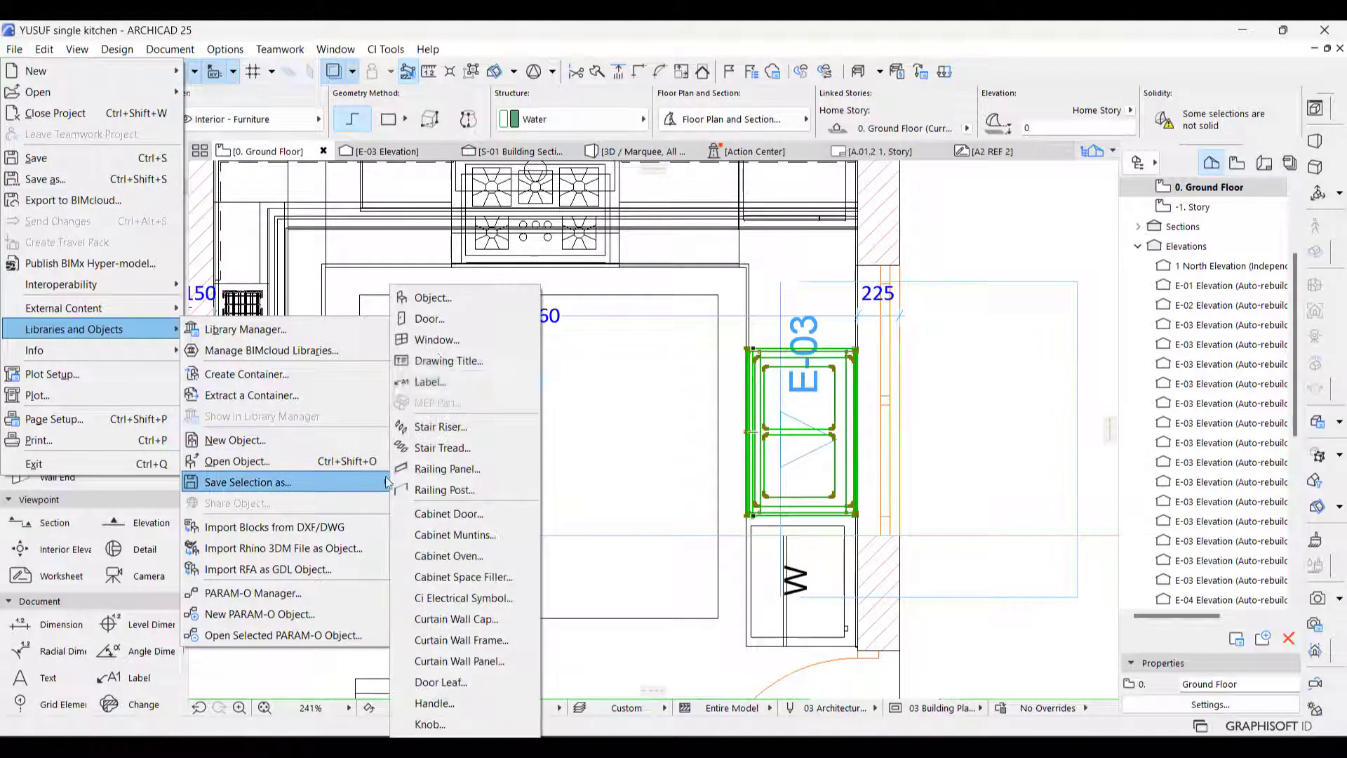
{"action": "left_click", "coordinate": [439, 304]}
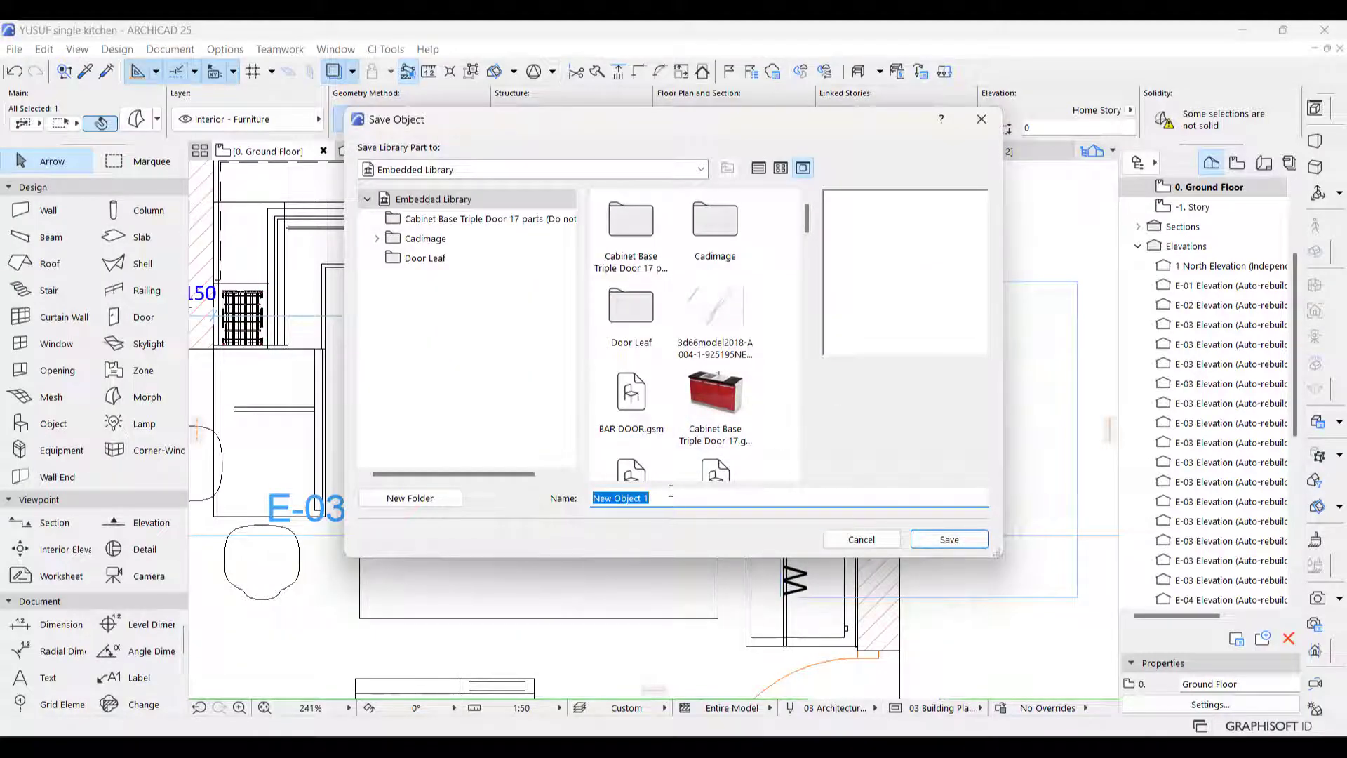
{"action": "type", "text": "si"}
{"action": "key", "text": "BackSpace"}
{"action": "key", "text": "BackSpace"}
{"action": "type", "text": "IN"}
{"action": "left_click", "coordinate": [949, 540]}
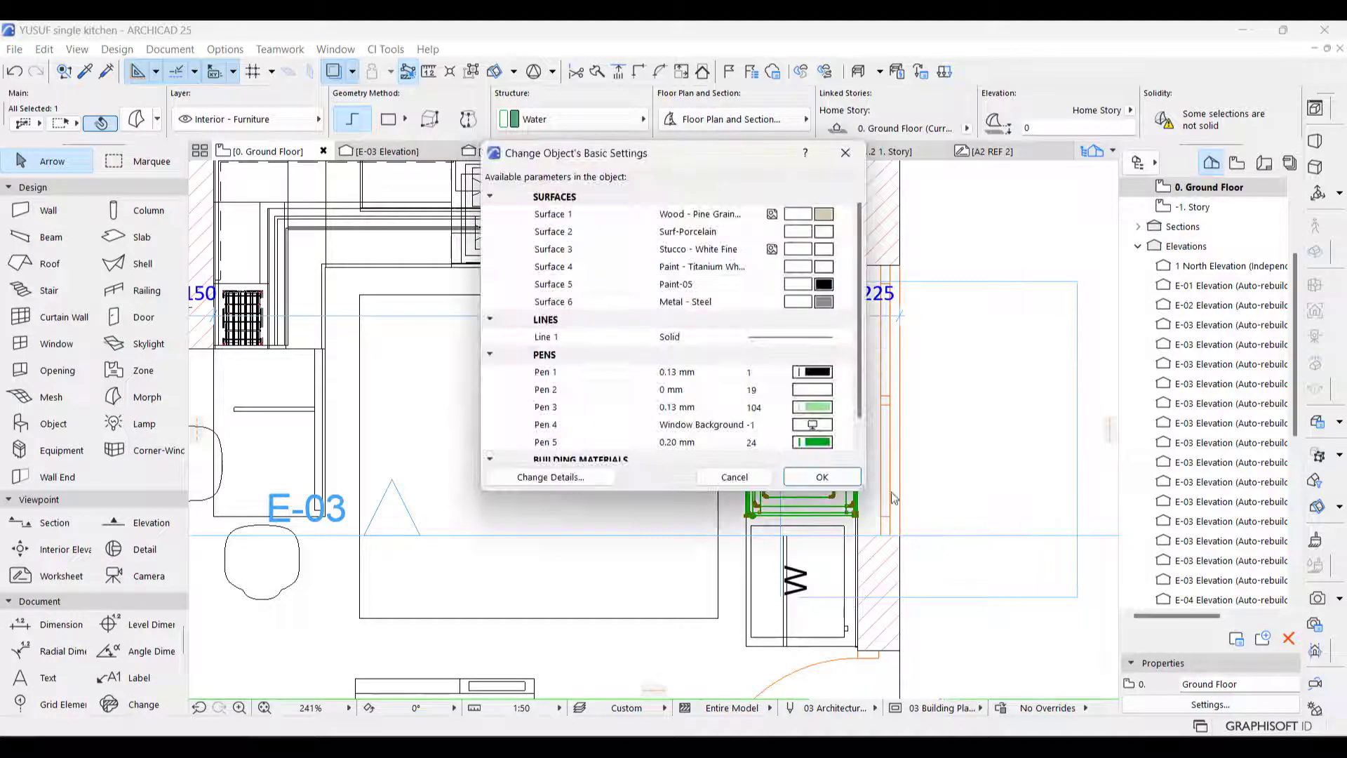
{"action": "left_click", "coordinate": [823, 477]}
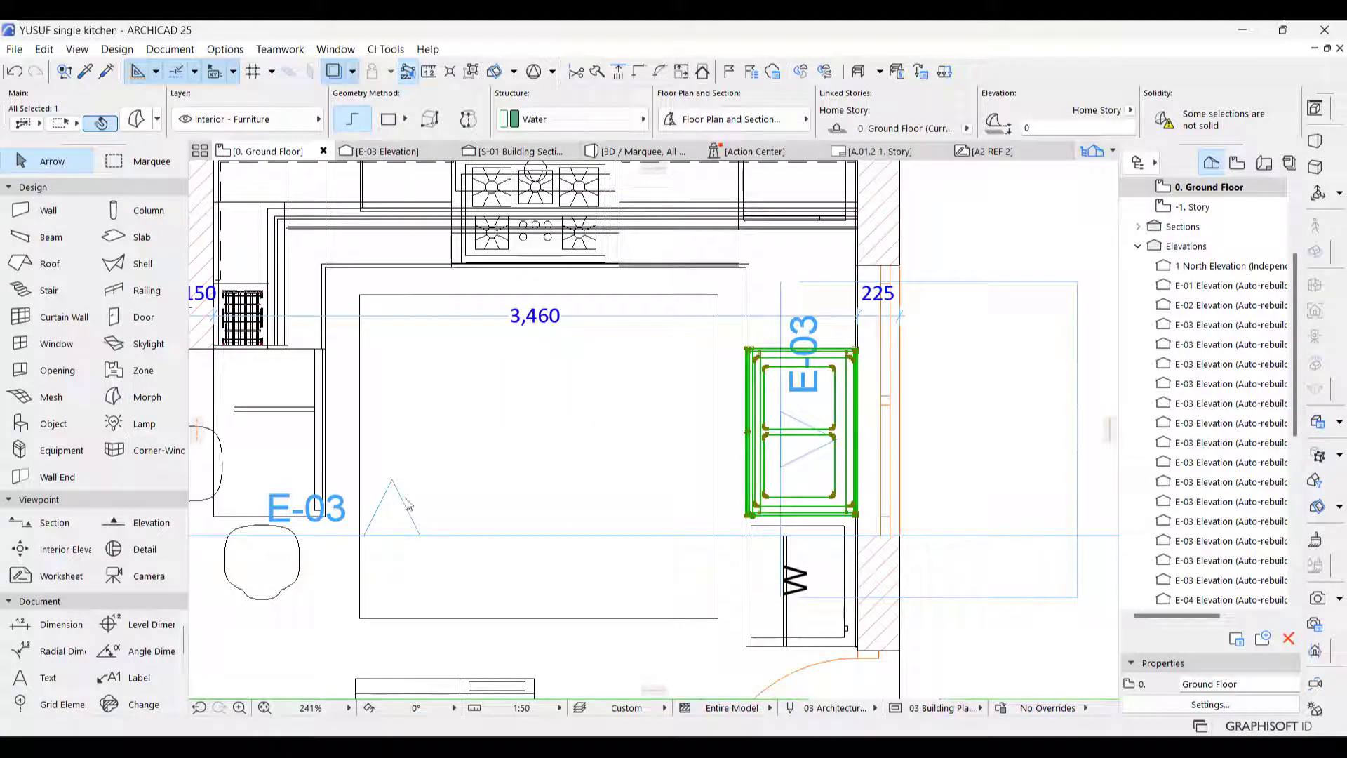
Clear the selection and place an INFINITE SINK object on the floor plan beside the existing sink unit.
{"action": "left_click", "coordinate": [49, 427]}
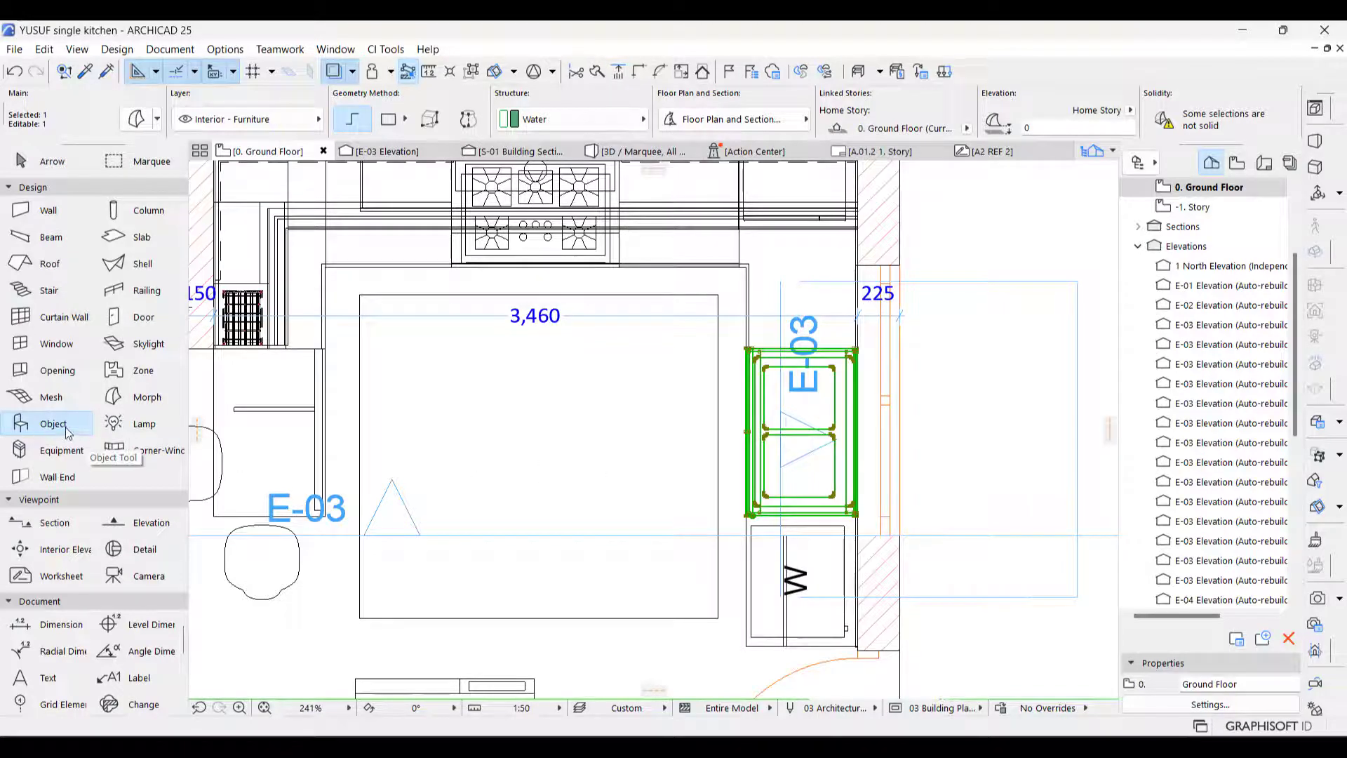
{"action": "key", "text": "Escape"}
{"action": "key", "text": "Escape"}
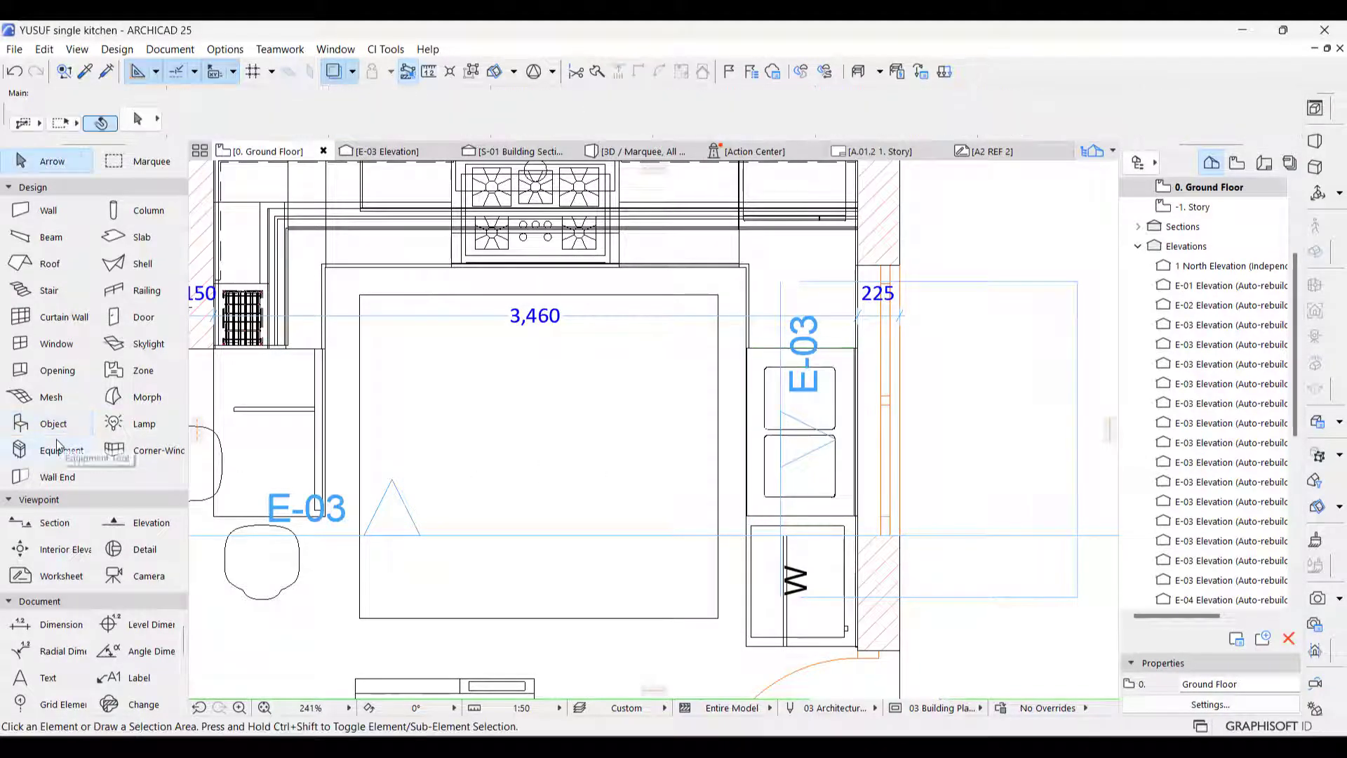
{"action": "left_click", "coordinate": [61, 429]}
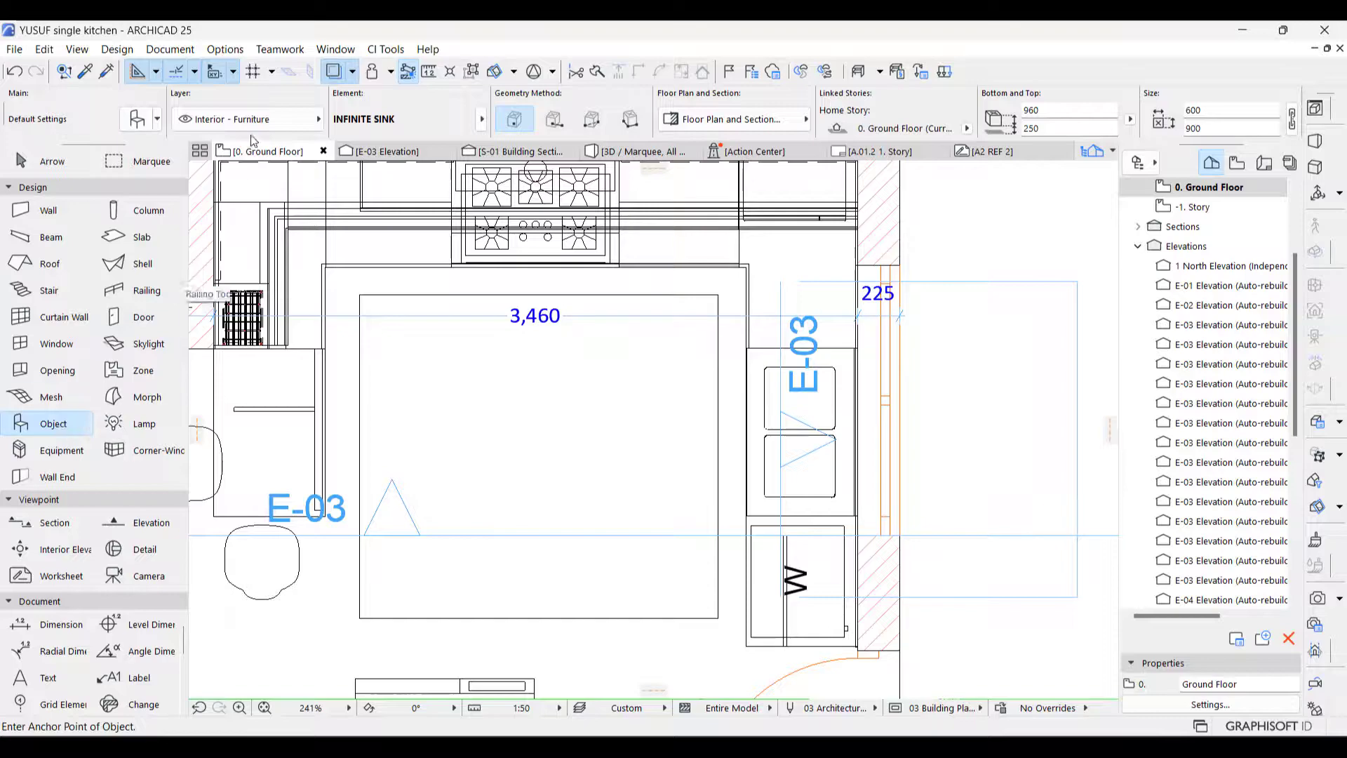
{"action": "left_click", "coordinate": [631, 435]}
{"action": "key", "text": "Escape"}
{"action": "left_click", "coordinate": [631, 434]}
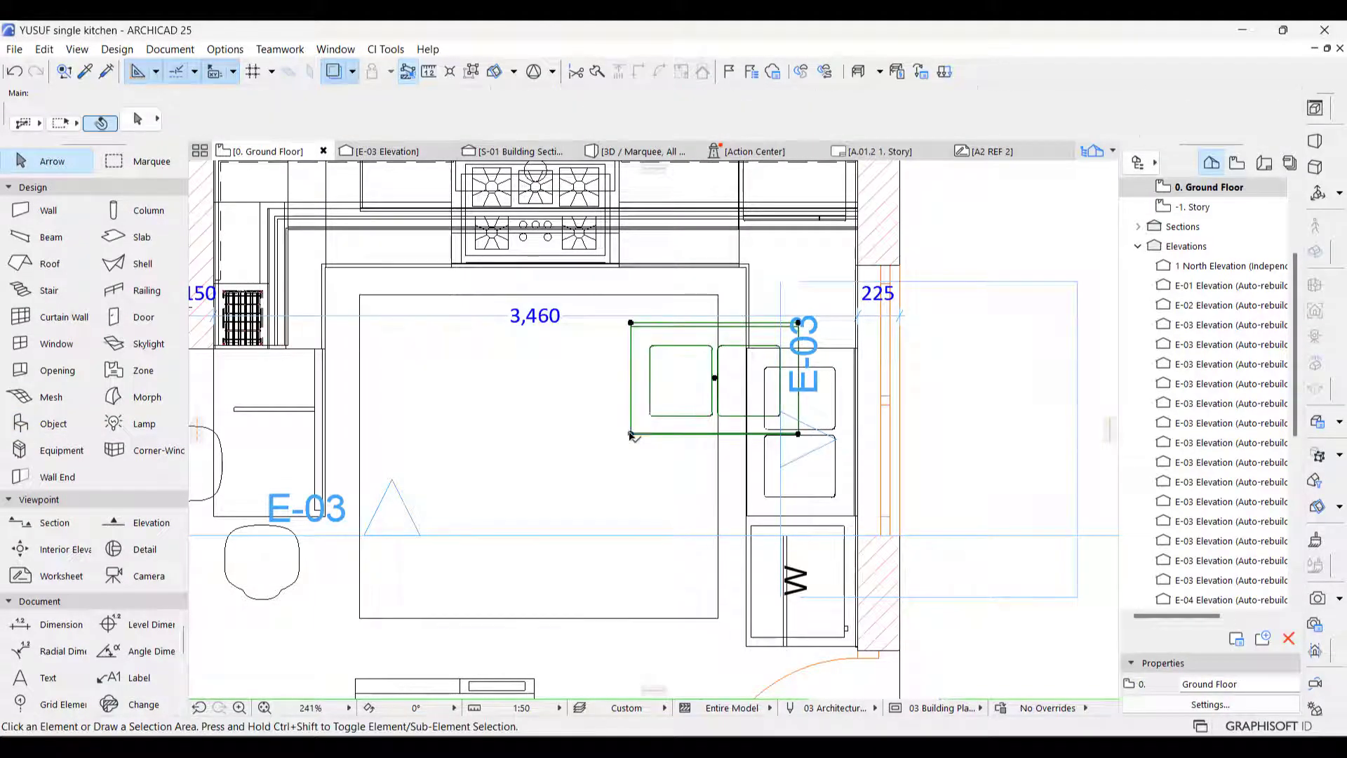
Rotate the placed INFINITE SINK a quarter turn clockwise about its centre to match the existing unit's orientation.
{"action": "key", "text": "ctrl+e"}
{"action": "left_click", "coordinate": [714, 377]}
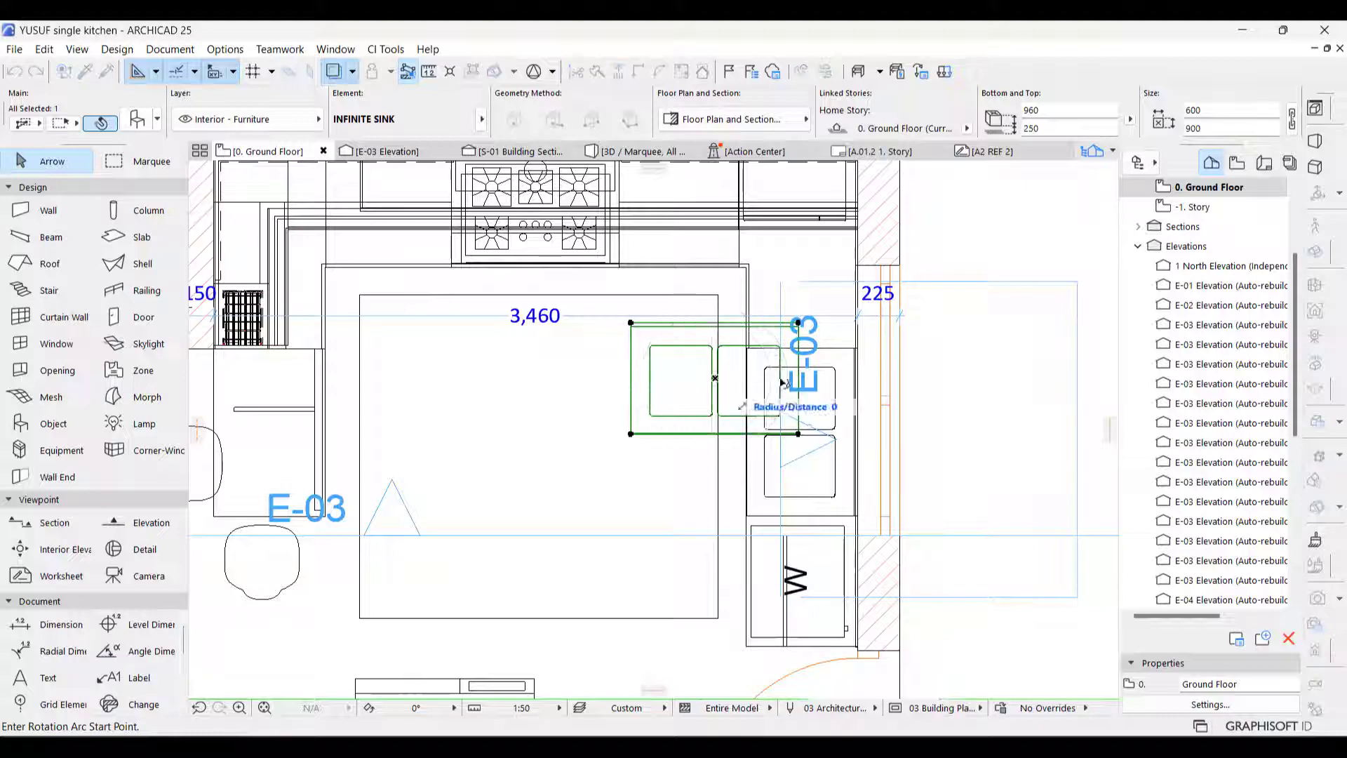
{"action": "left_click", "coordinate": [832, 386]}
{"action": "left_click", "coordinate": [715, 534]}
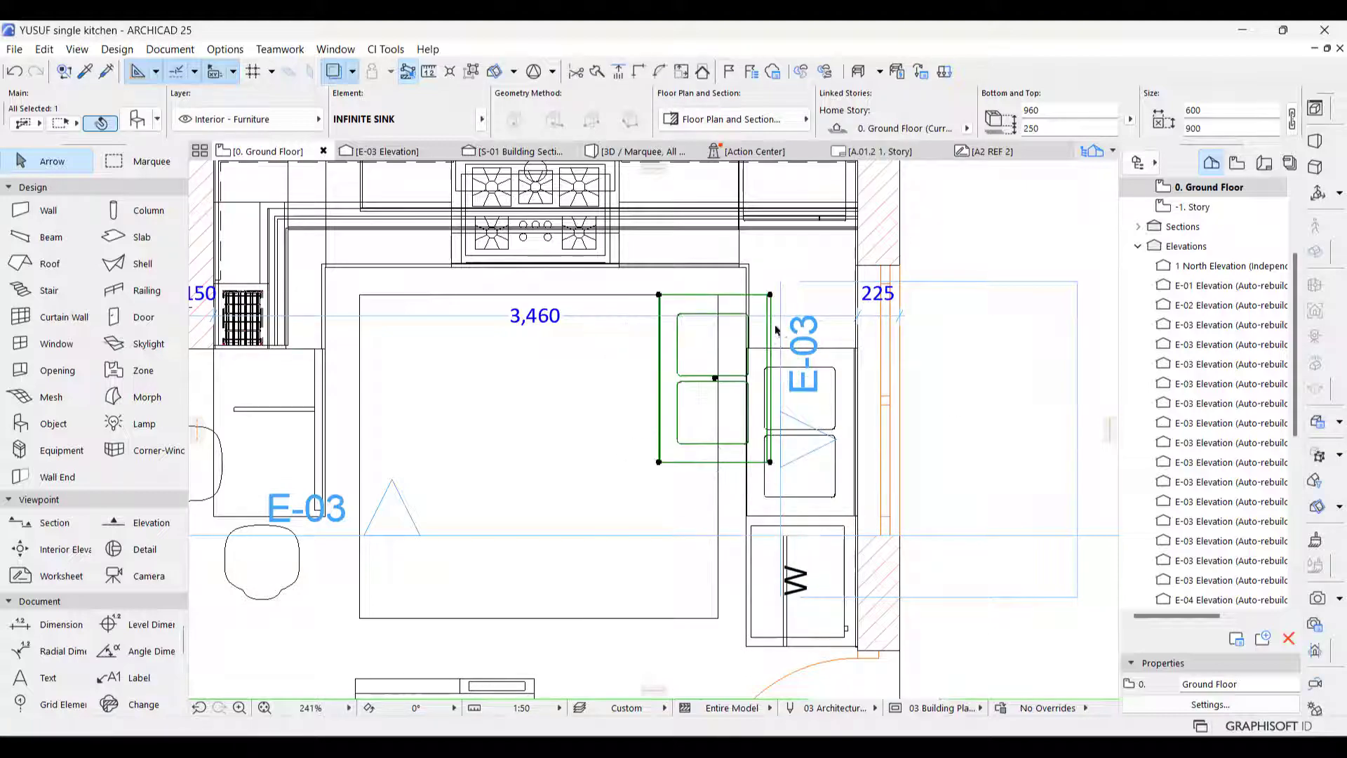
Move the INFINITE SINK by its wall-side corner onto the matching corner of the existing sink unit.
{"action": "key", "text": "ctrl+d"}
{"action": "left_click", "coordinate": [770, 295]}
{"action": "scroll", "coordinate": [779, 308], "scroll_direction": "up", "scroll_amount": 4}
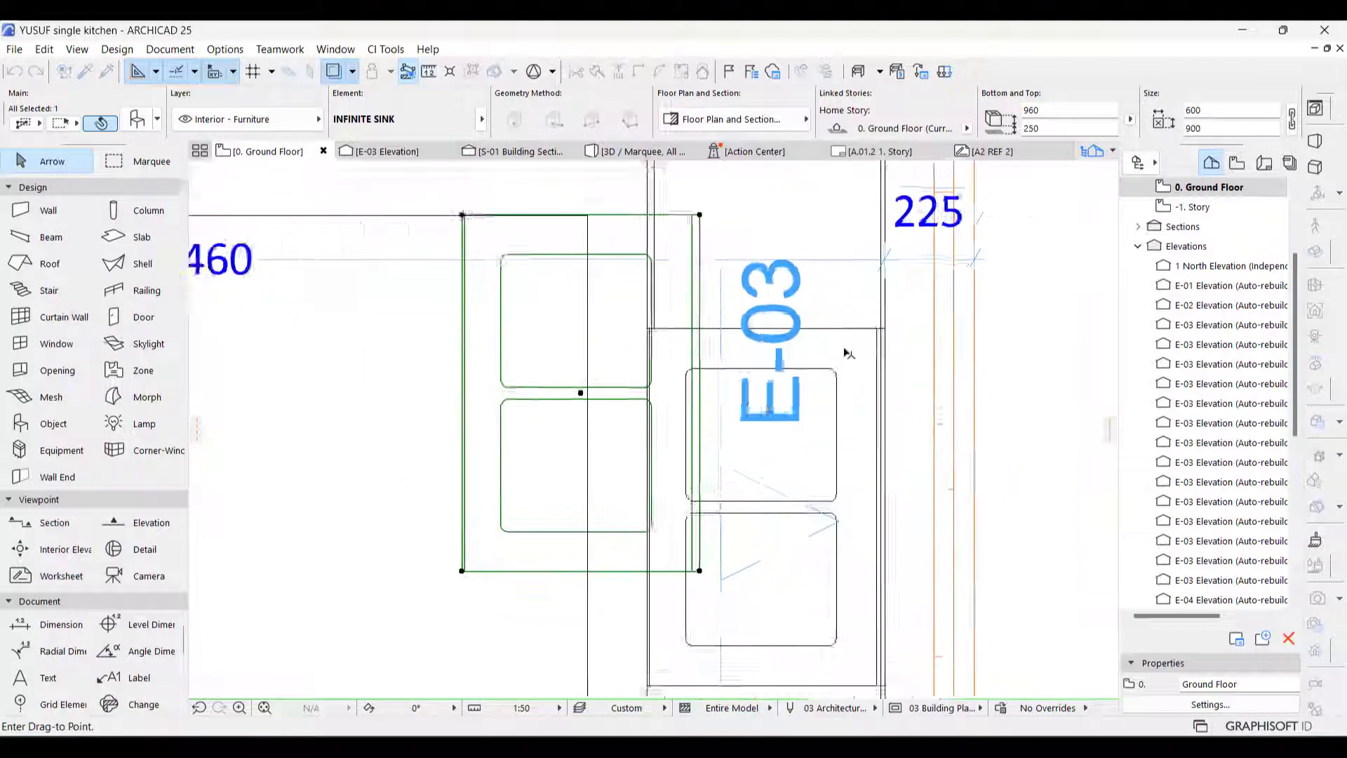
{"action": "left_click", "coordinate": [910, 325]}
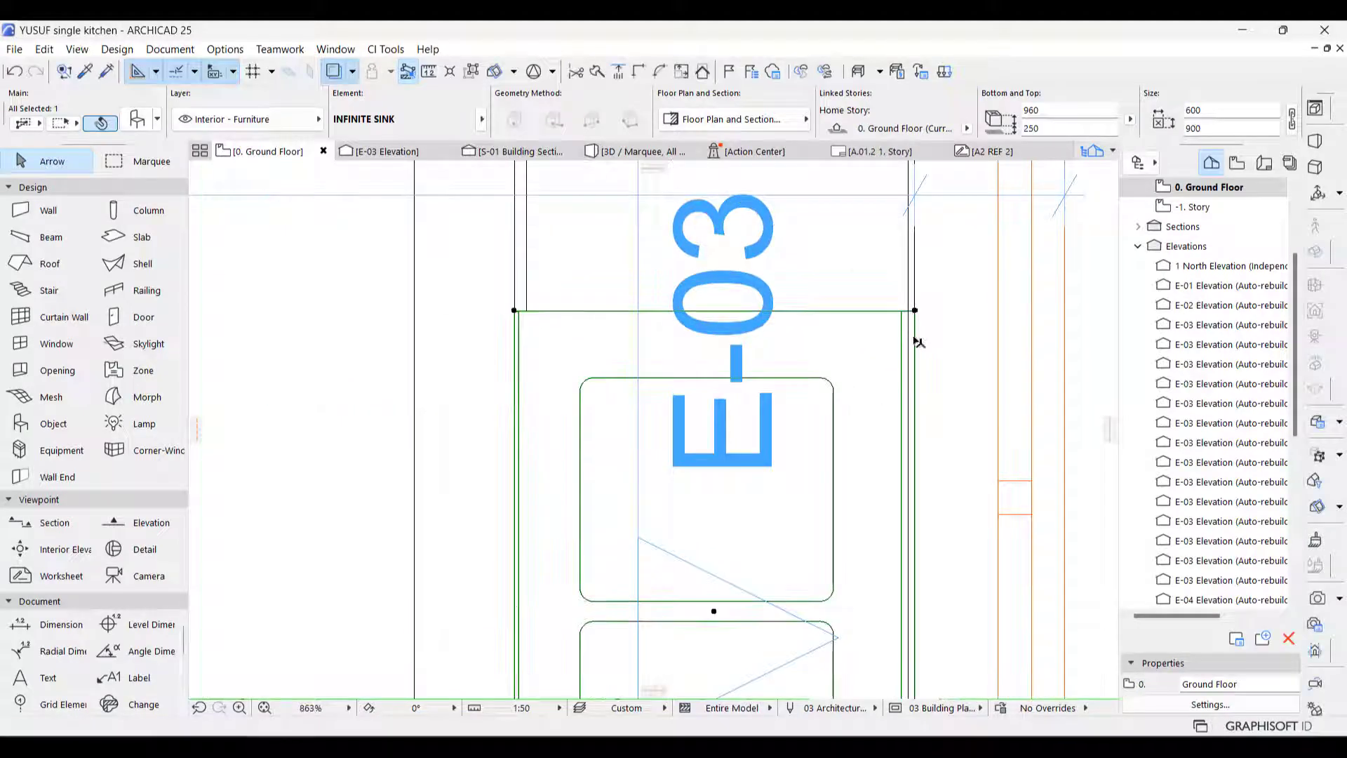
{"action": "key", "text": "Escape"}
Delete the original merged morph sink unit in the 3D view, keeping the INFINITE SINK object.
{"action": "key", "text": "F3"}
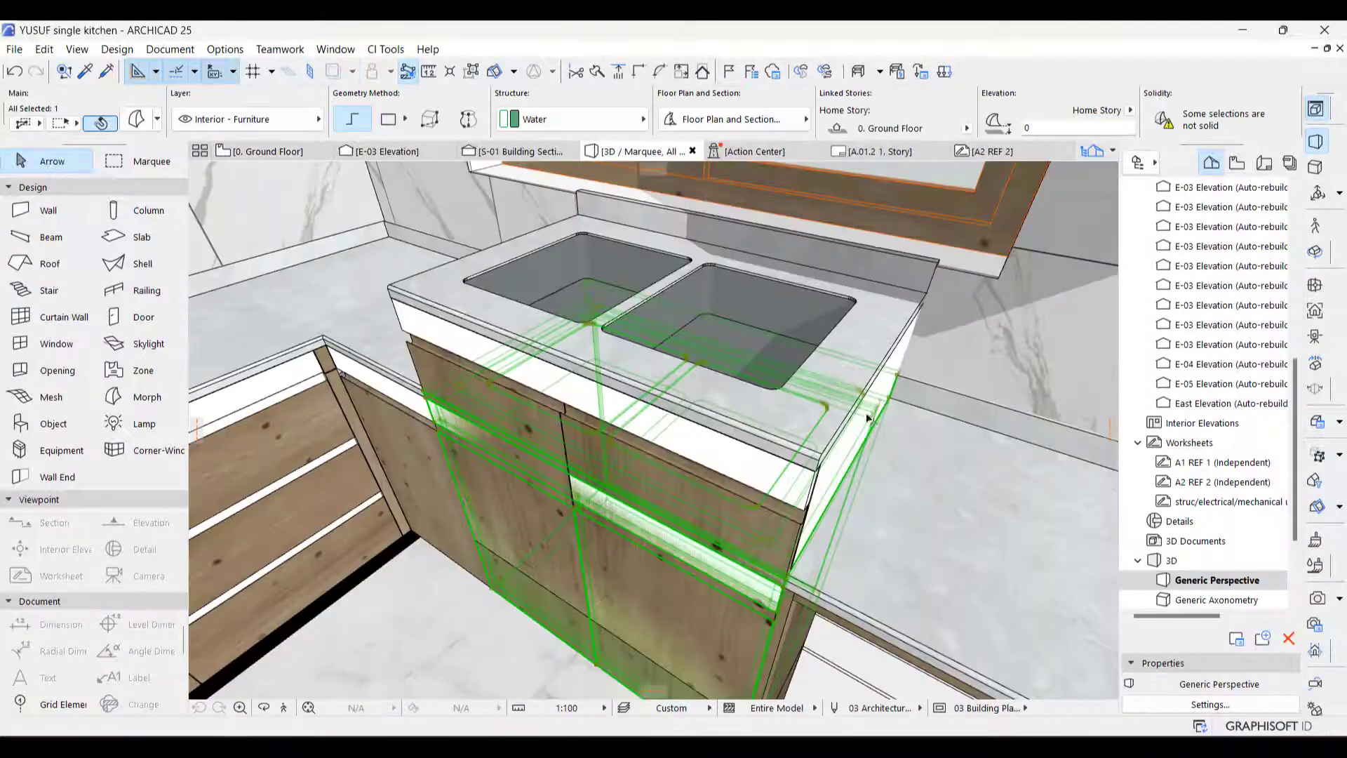
{"action": "left_click", "coordinate": [575, 620]}
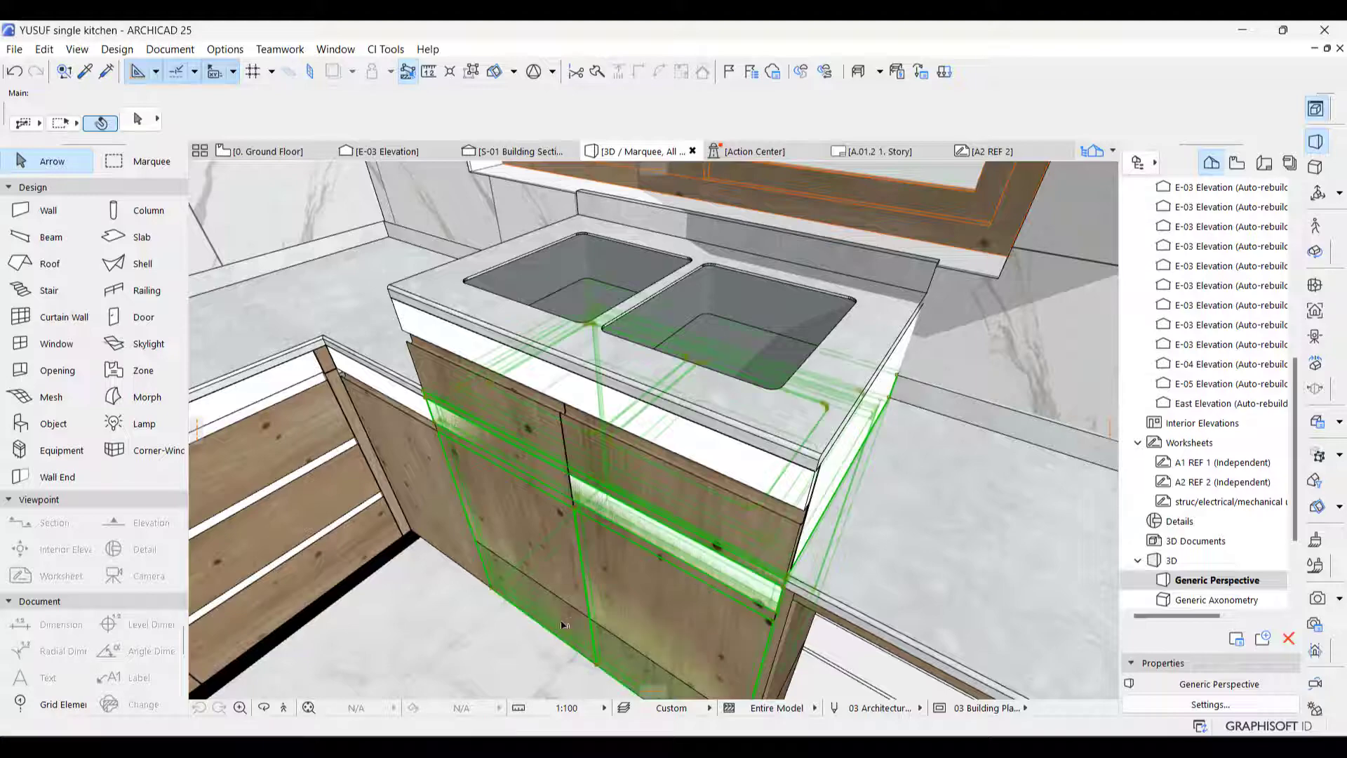
{"action": "key", "text": "Delete"}
Set the INFINITE SINK's base elevation to 0 so it sits level with the neighbouring cabinets.
{"action": "left_click", "coordinate": [618, 436]}
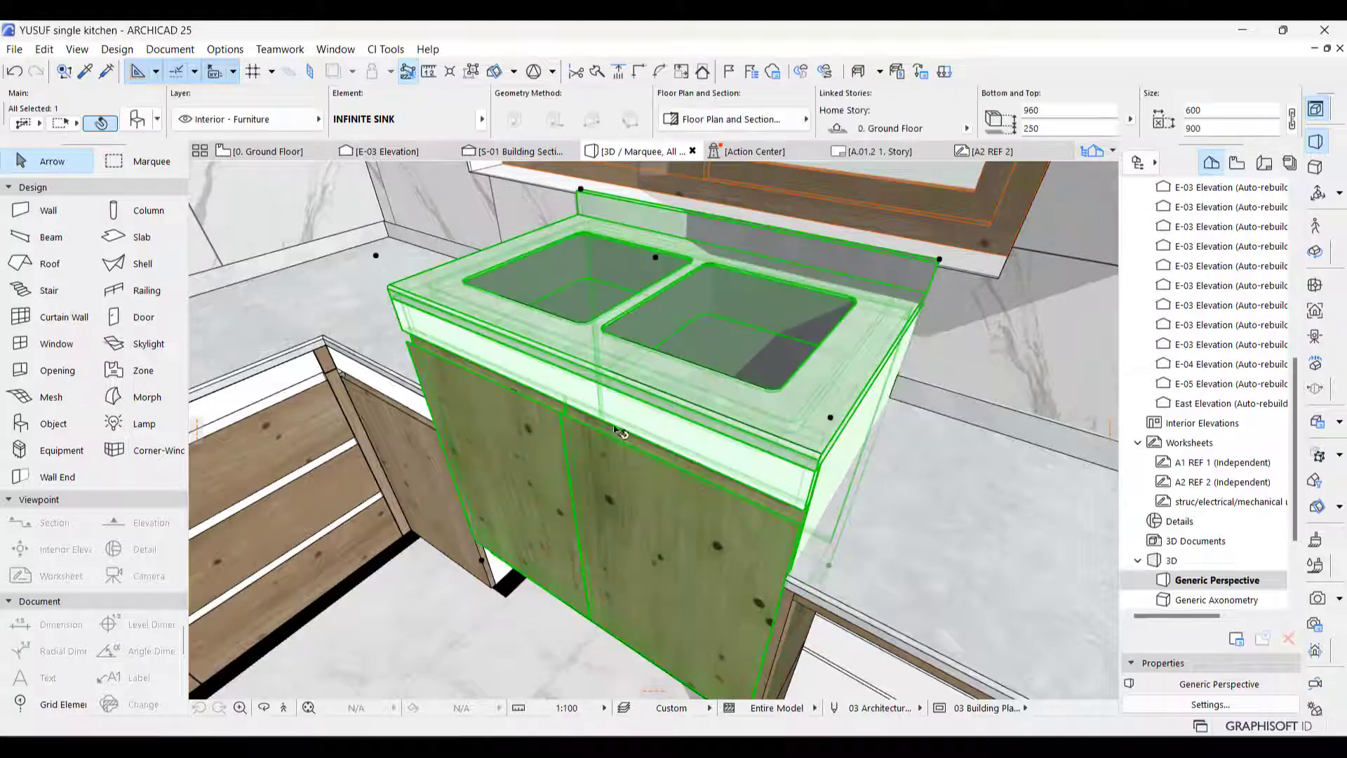
{"action": "left_click_drag", "start_coordinate": [1039, 131], "coordinate": [1004, 139]}
{"action": "type", "text": "0"}
{"action": "key", "text": "Return"}
{"action": "key", "text": "Escape"}
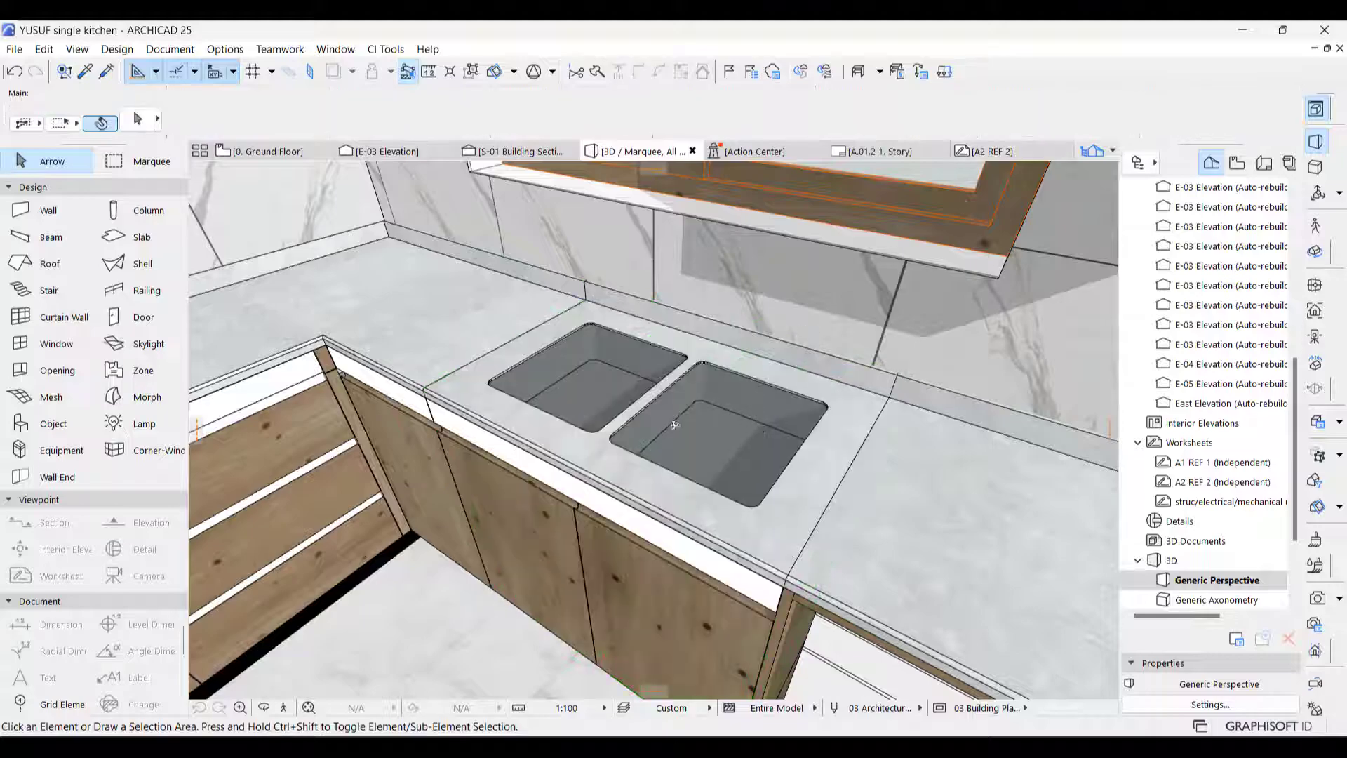
Set Surface 6 of the INFINITE SINK, used for the bowls, to Surf-Plastic Laminate.
{"action": "mouse_move", "coordinate": [674, 424]}
{"action": "middle_mouse_down", "text": "shift"}
{"action": "mouse_move", "coordinate": [649, 379]}
{"action": "mouse_move", "coordinate": [593, 359]}
{"action": "mouse_move", "coordinate": [541, 414]}
{"action": "mouse_move", "coordinate": [601, 473]}
{"action": "mouse_move", "coordinate": [649, 358]}
{"action": "middle_mouse_up", "text": "shift"}
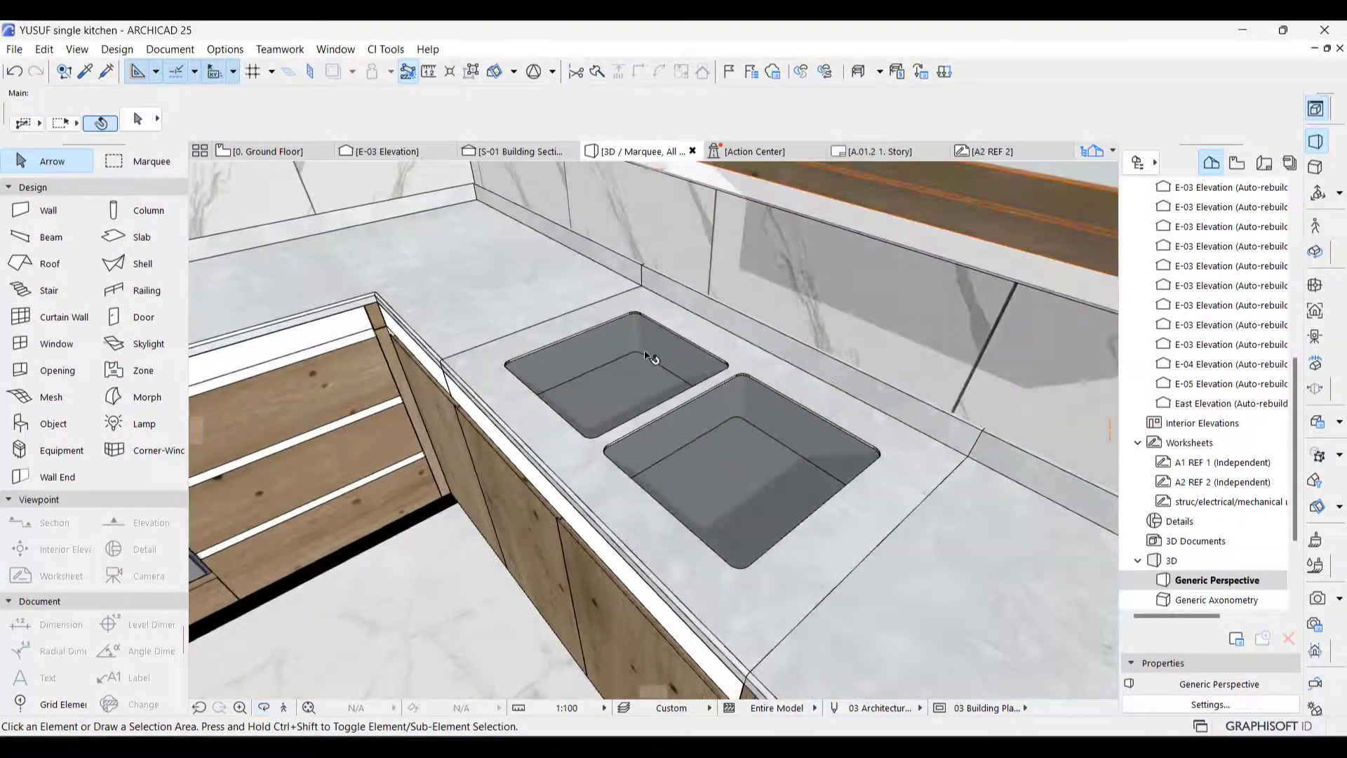
{"action": "left_click", "coordinate": [649, 357]}
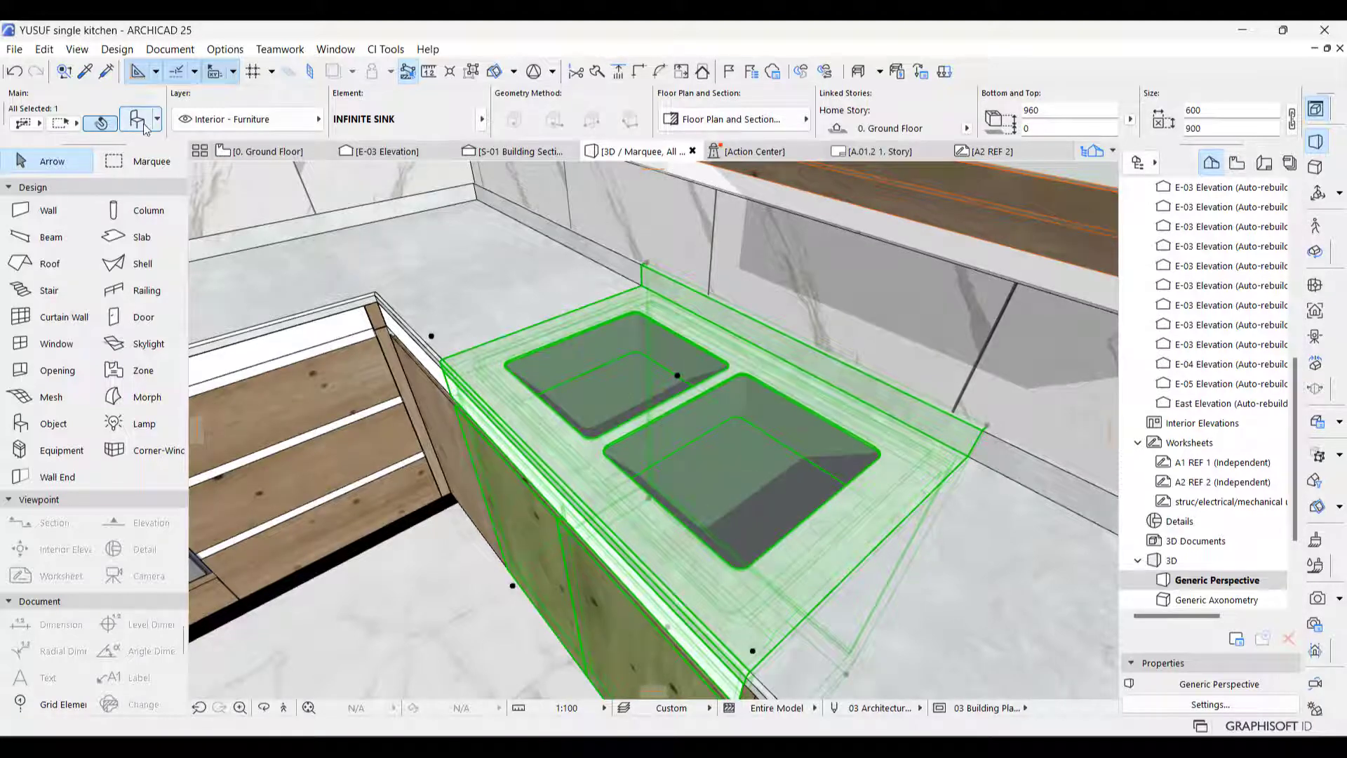
{"action": "double_click", "coordinate": [614, 390]}
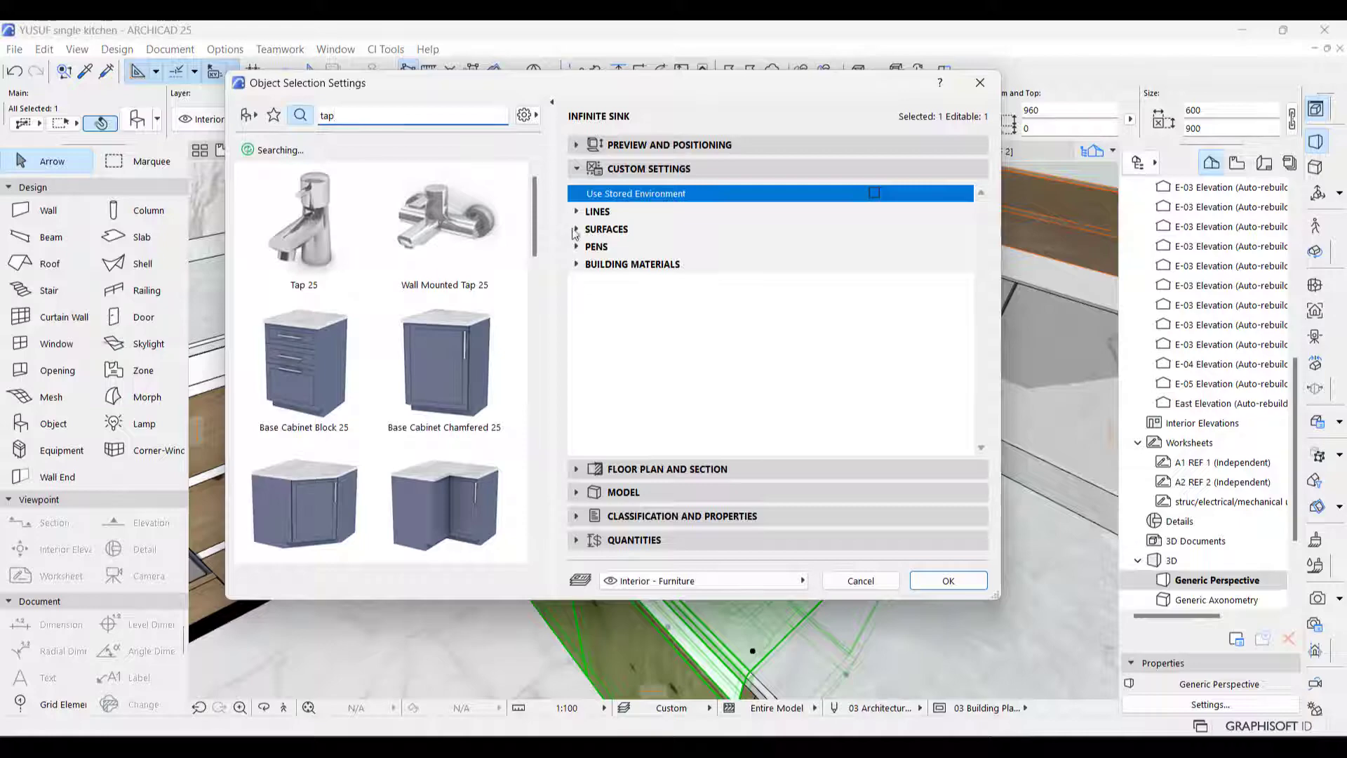
{"action": "left_click", "coordinate": [575, 231]}
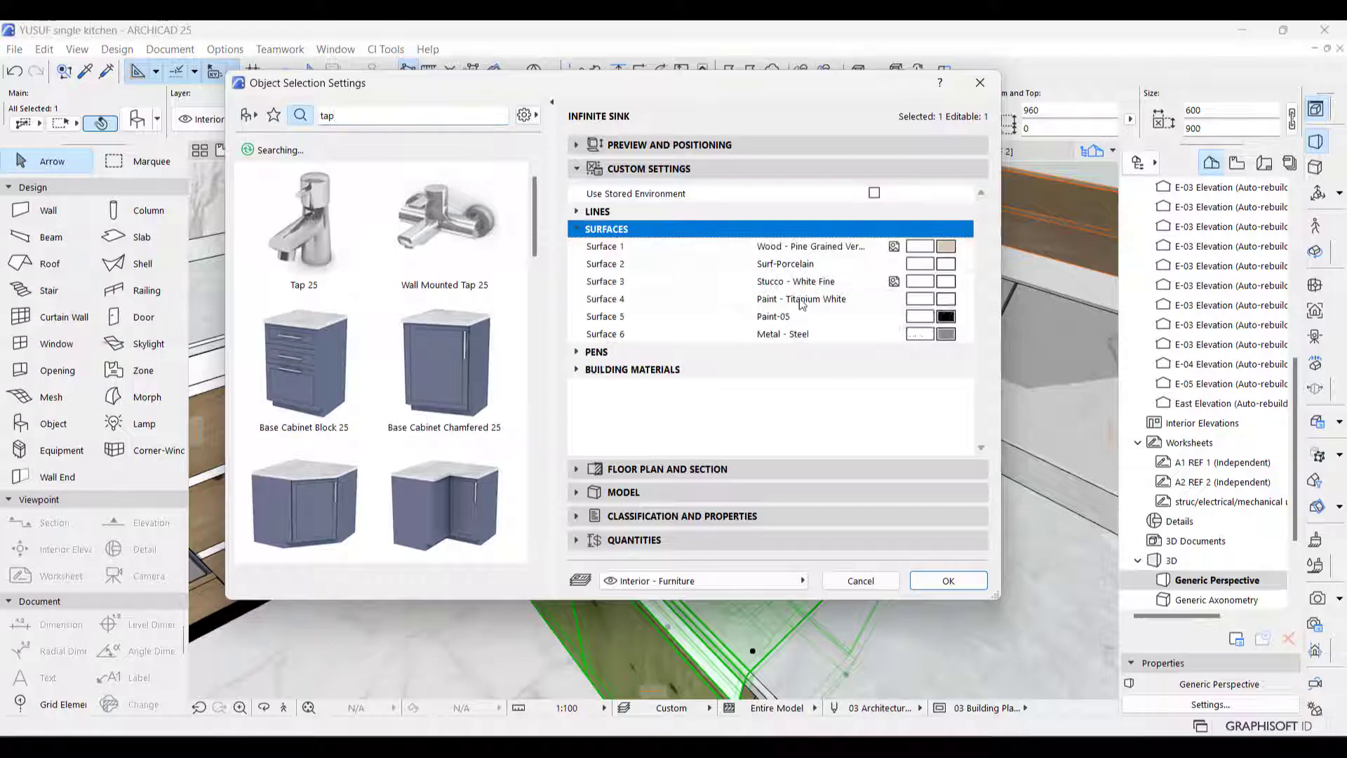
{"action": "left_click", "coordinate": [945, 335]}
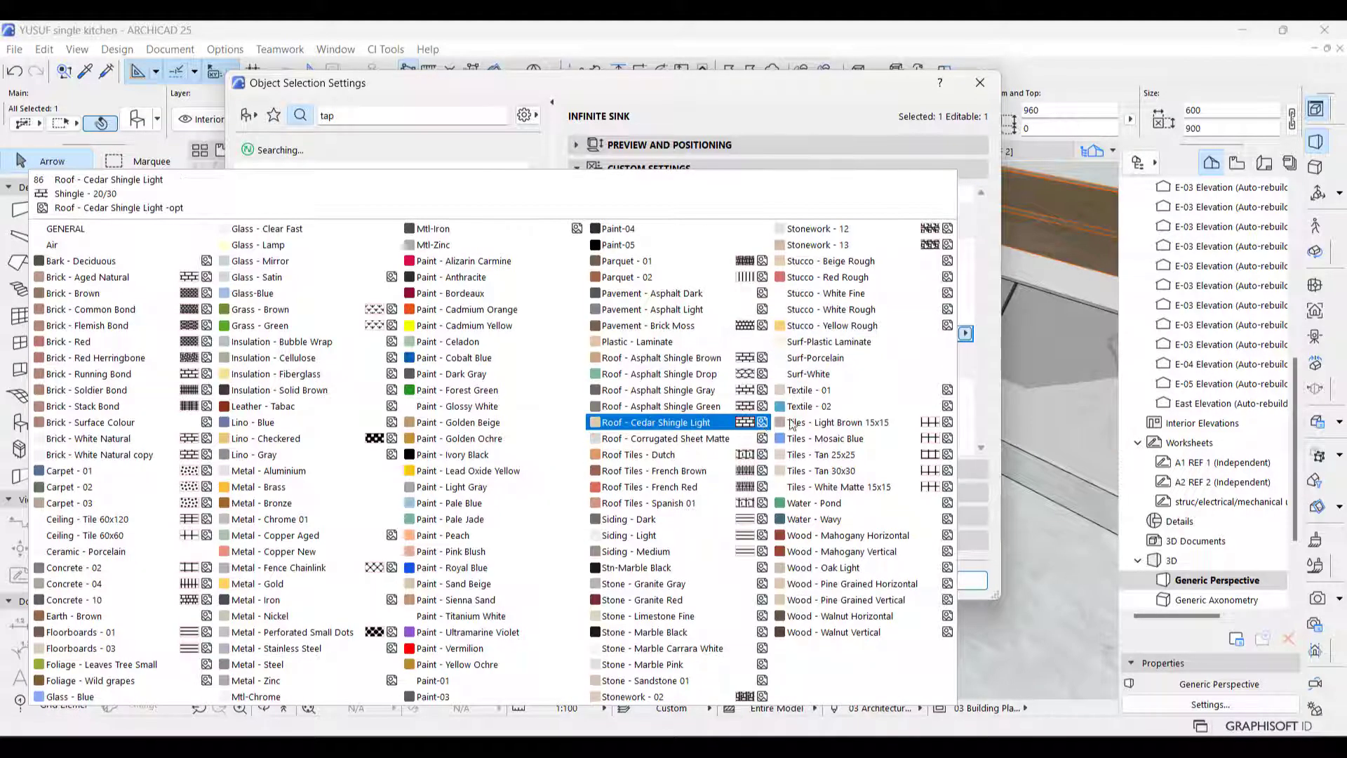
{"action": "left_click", "coordinate": [851, 344]}
{"action": "left_click", "coordinate": [933, 579]}
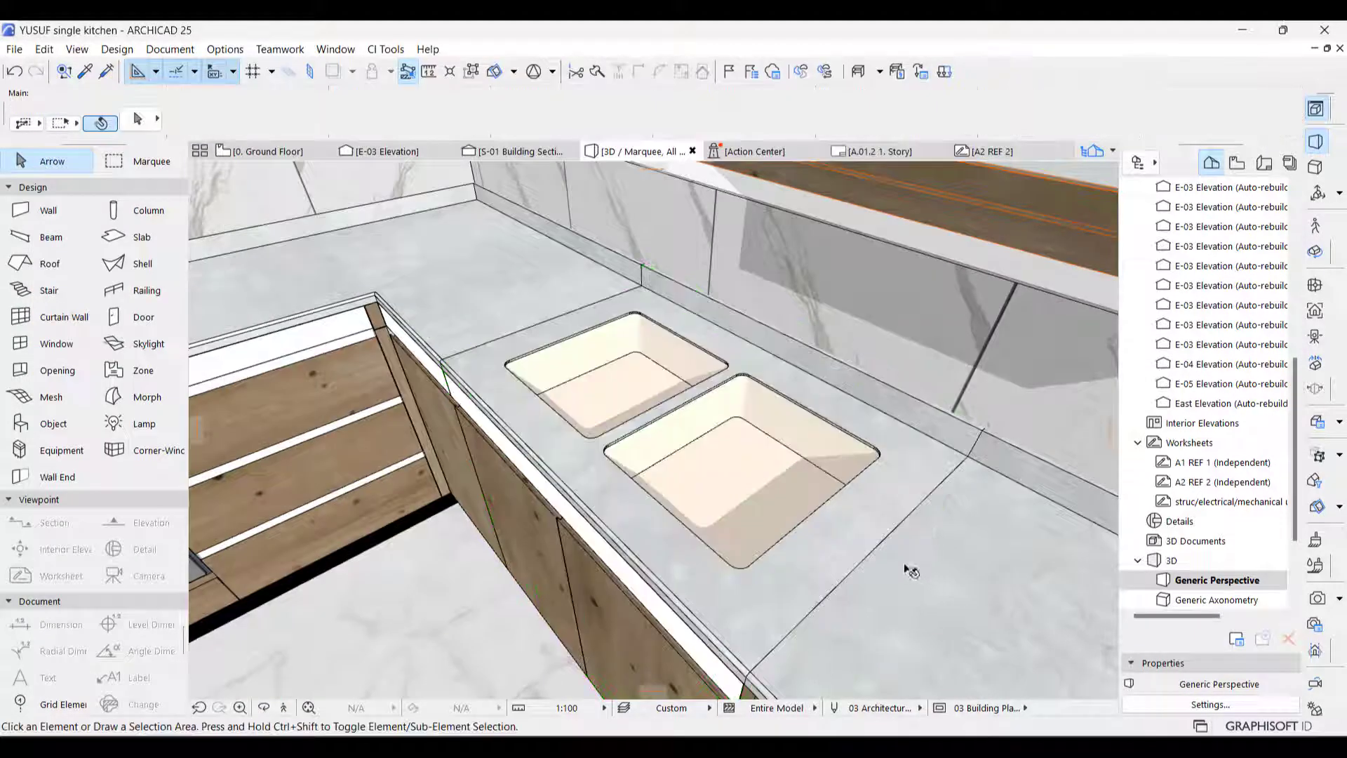
Change Surface 6 of the INFINITE SINK to a white surface for both bowls.
{"action": "left_click", "coordinate": [753, 463]}
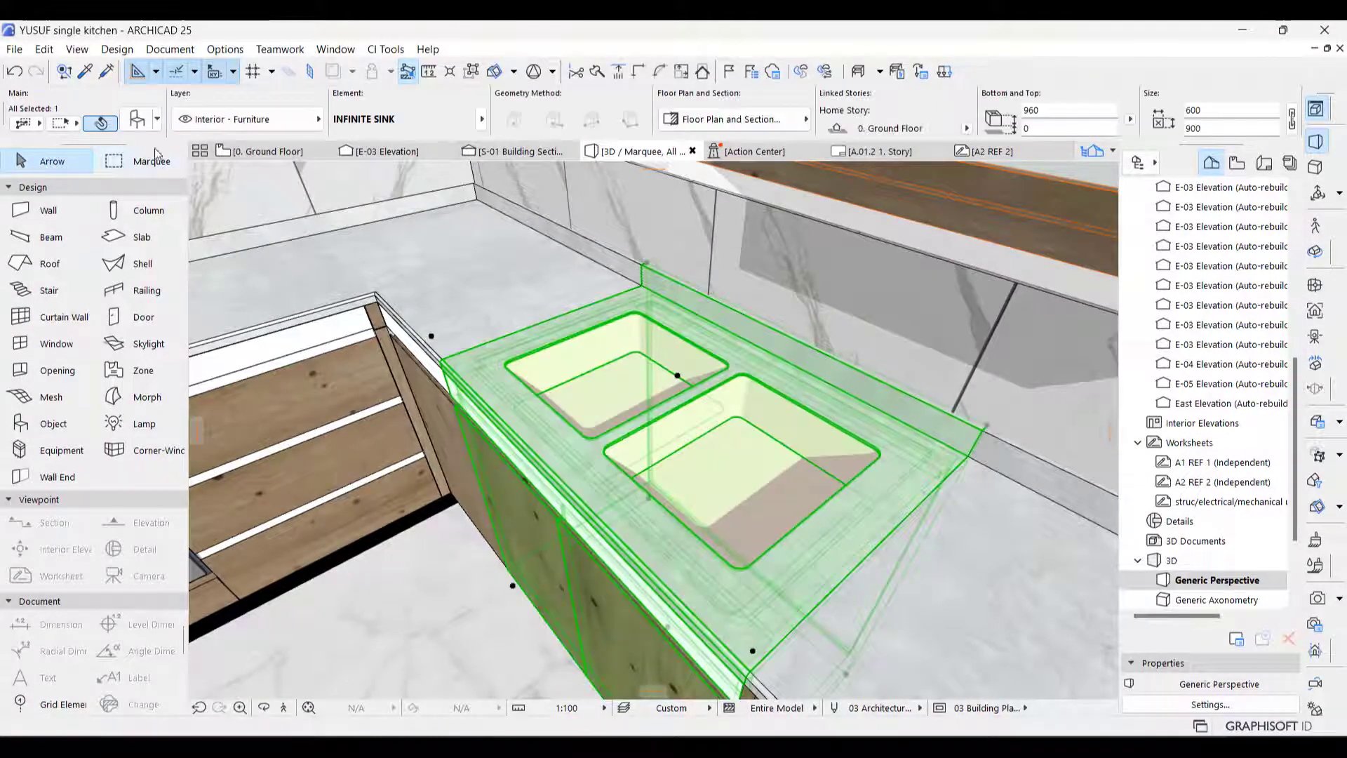
{"action": "left_click", "coordinate": [148, 125]}
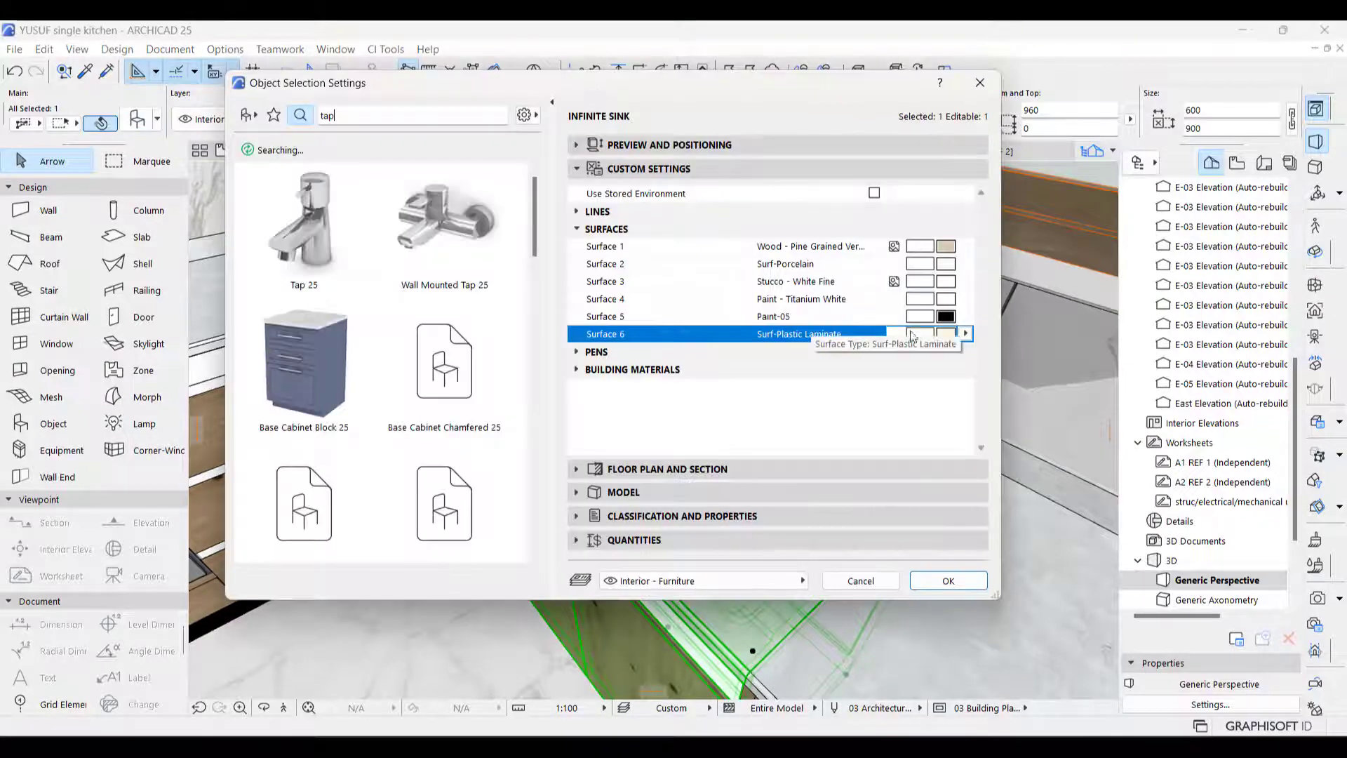
{"action": "left_click", "coordinate": [884, 340]}
{"action": "key", "text": "Escape"}
{"action": "key", "text": "Escape"}
{"action": "key", "text": "Escape"}
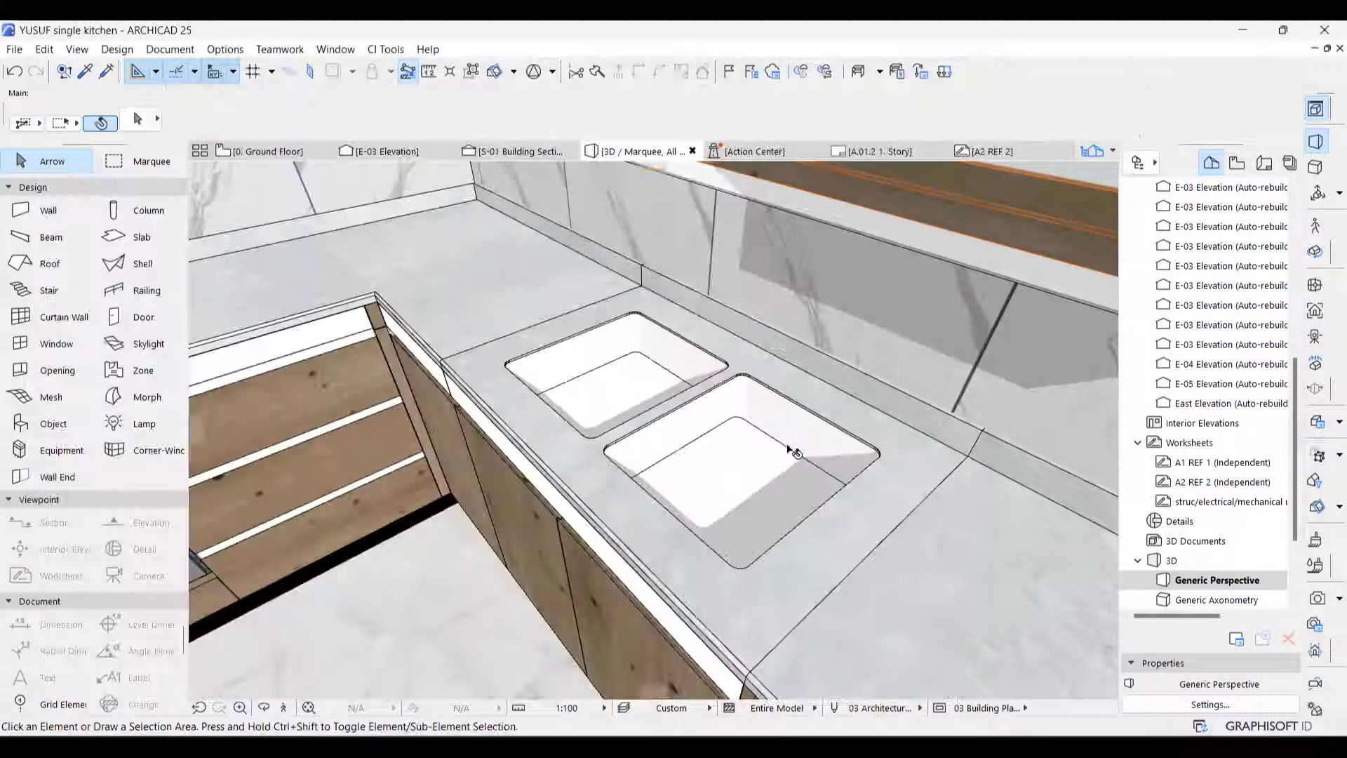
{"action": "middle_click_drag", "start_coordinate": [751, 435], "coordinate": [760, 361], "text": "shift"}
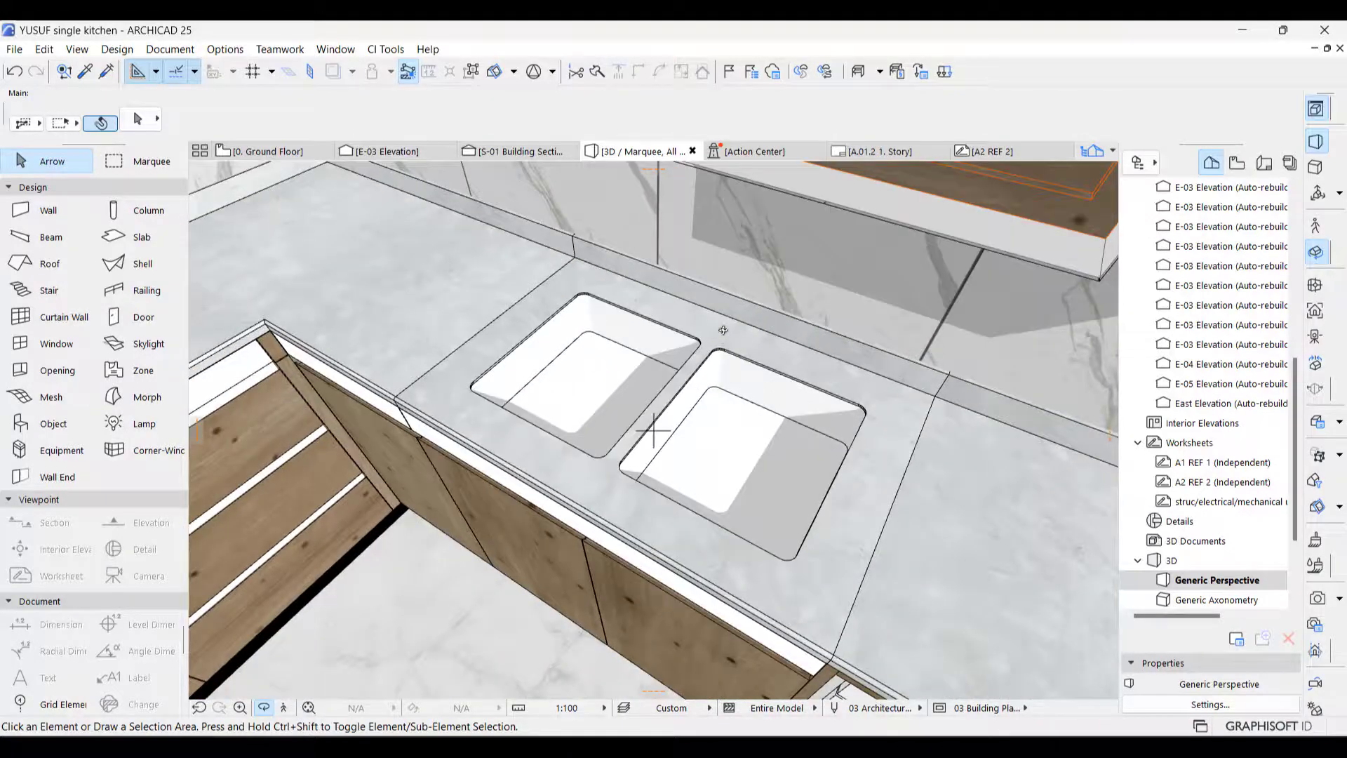
Set up a Tap 25 library object for the ground floor plan as a Single Handle Mixer in Style 3.
{"action": "key", "text": "F2"}
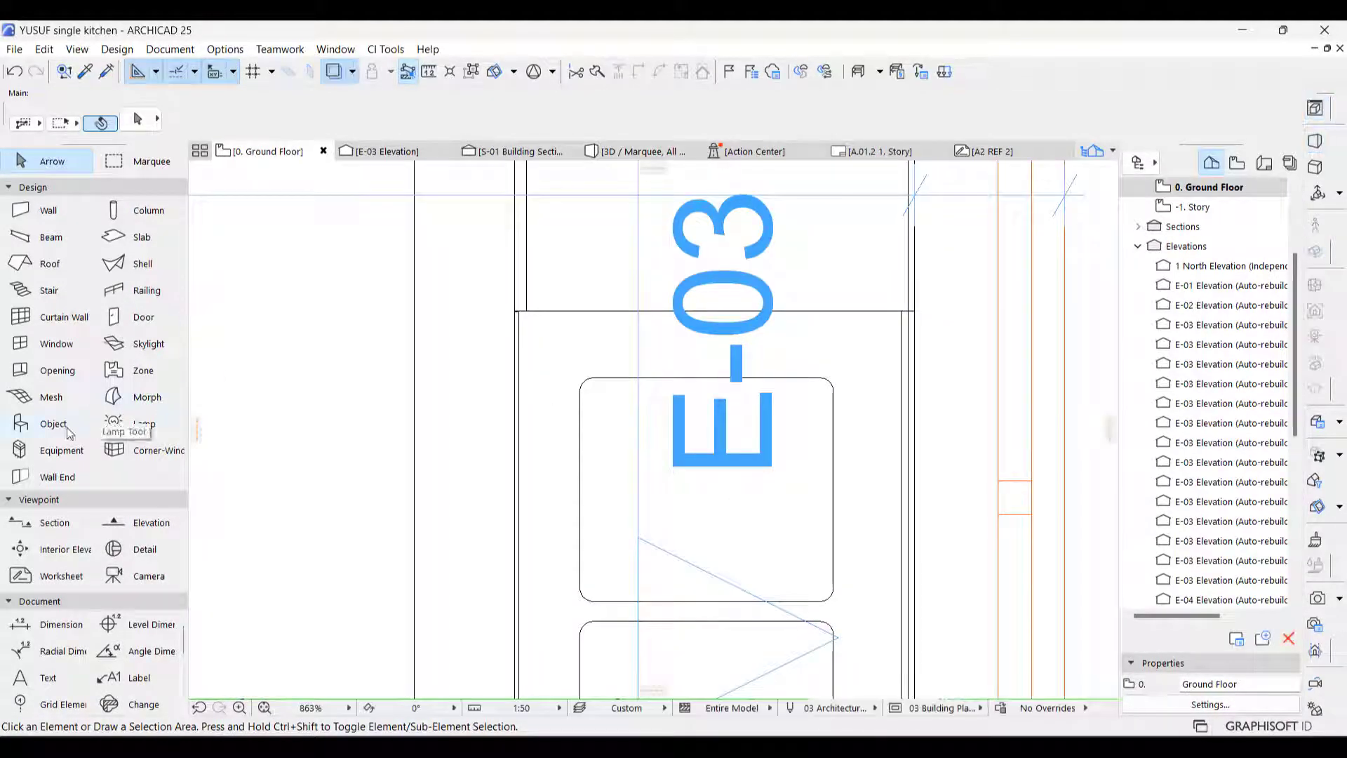
{"action": "left_click", "coordinate": [54, 423]}
{"action": "left_click", "coordinate": [137, 120]}
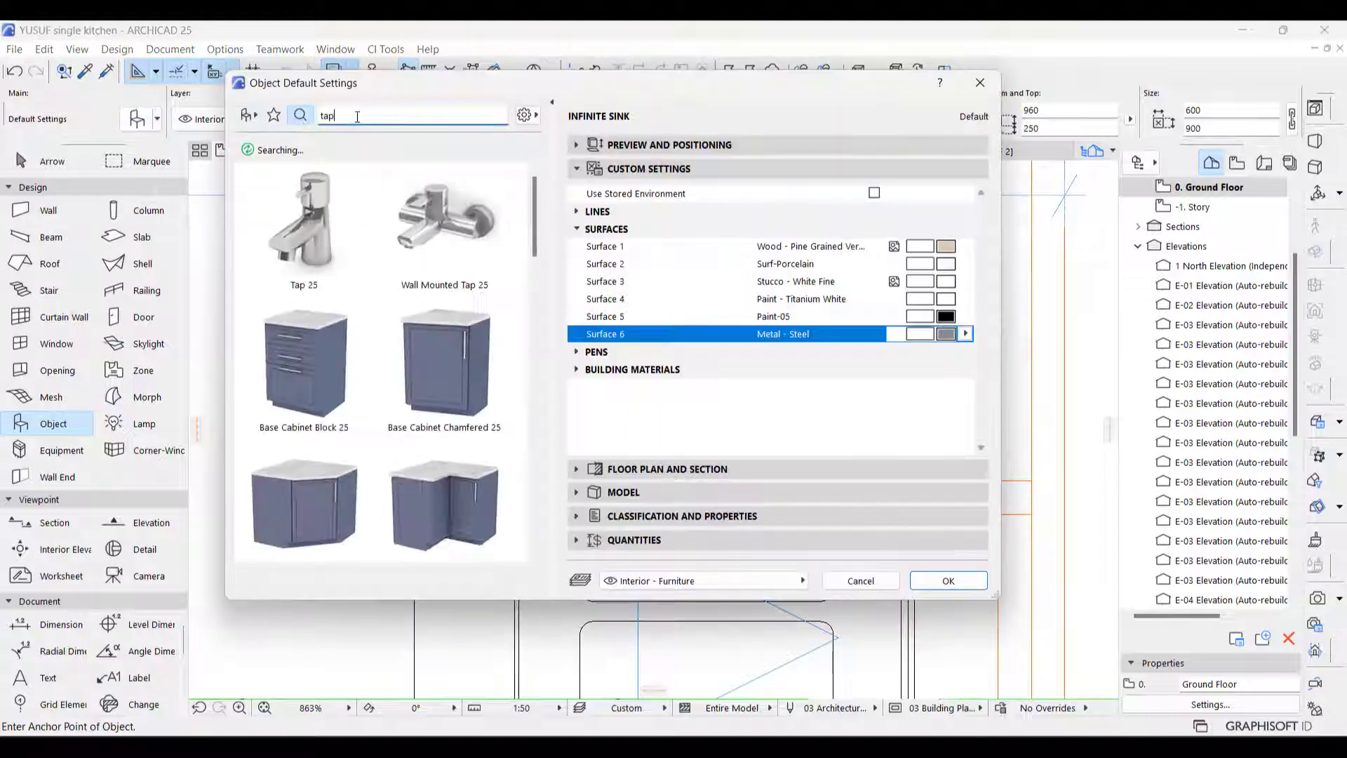
{"action": "left_click", "coordinate": [304, 238]}
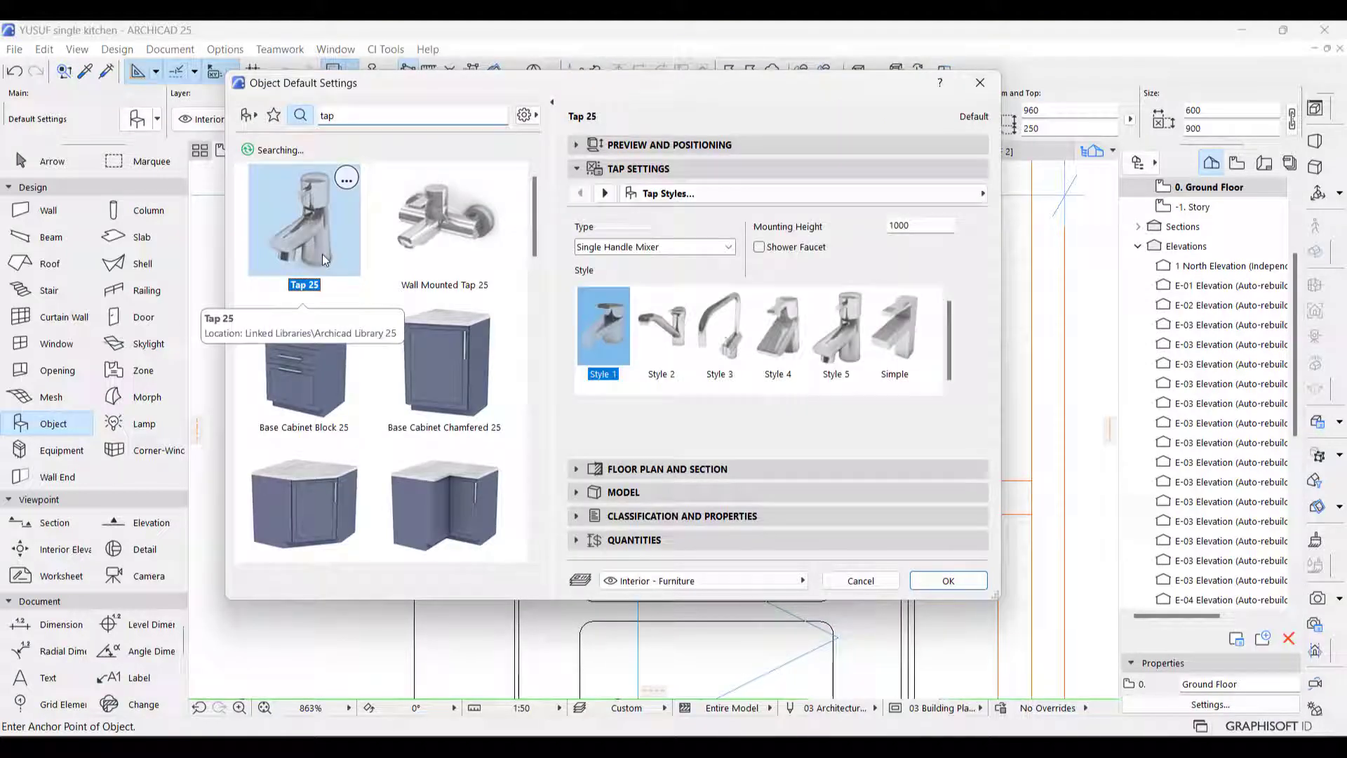
{"action": "left_click", "coordinate": [675, 339]}
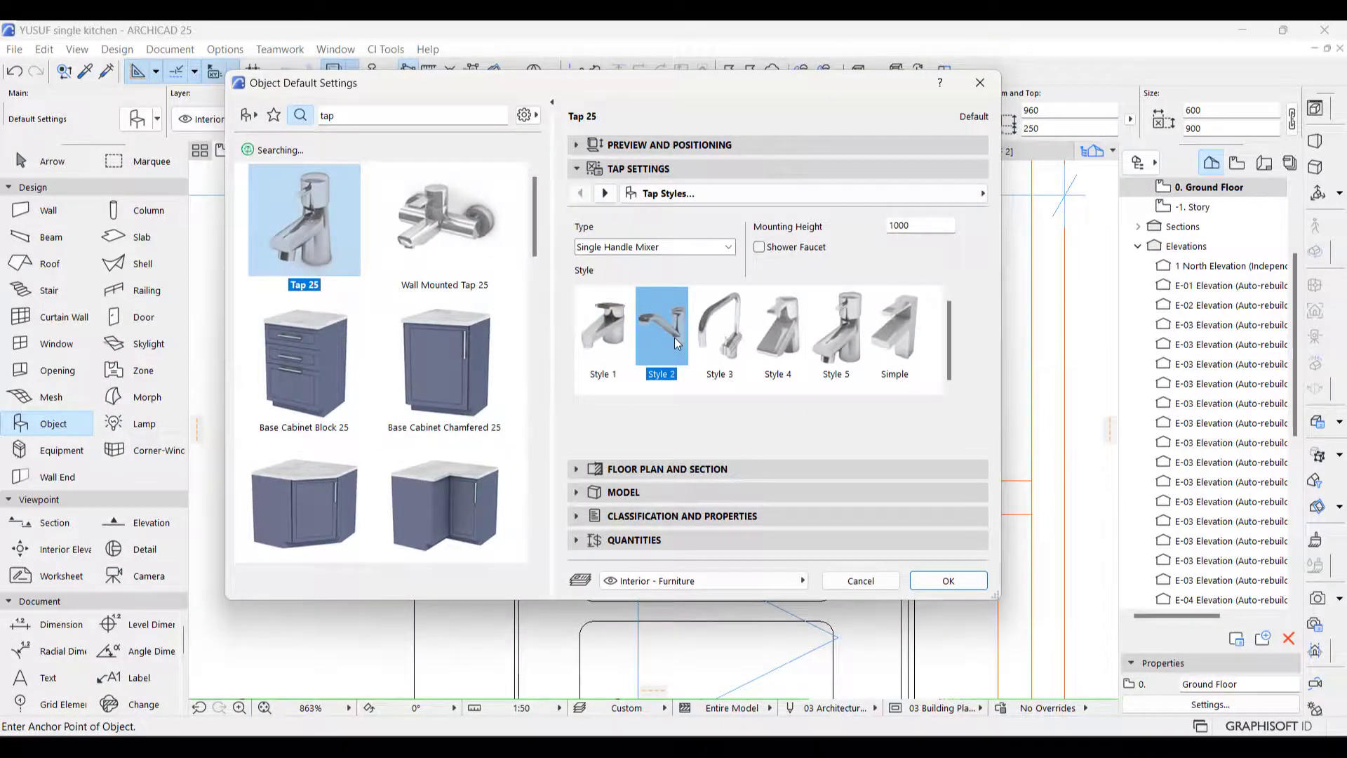
{"action": "left_click", "coordinate": [722, 348]}
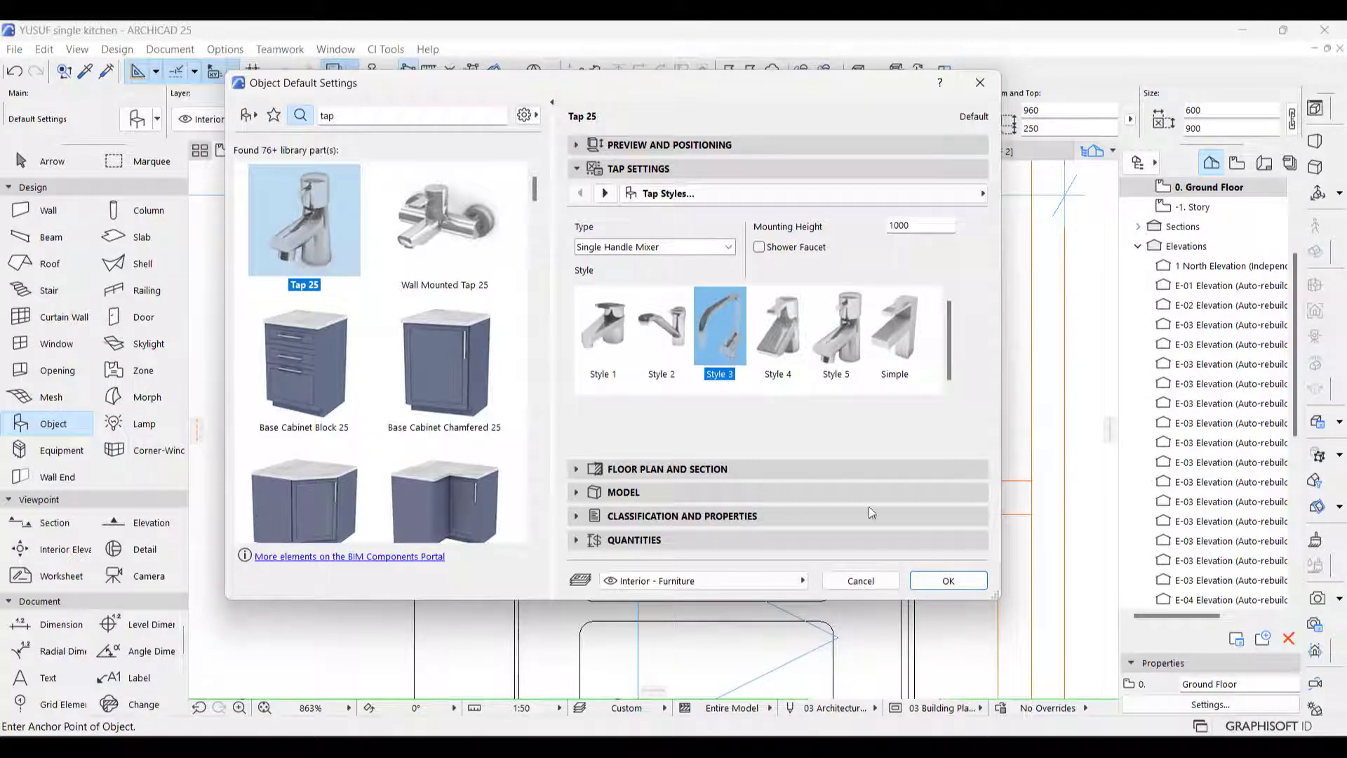
{"action": "left_click", "coordinate": [947, 581]}
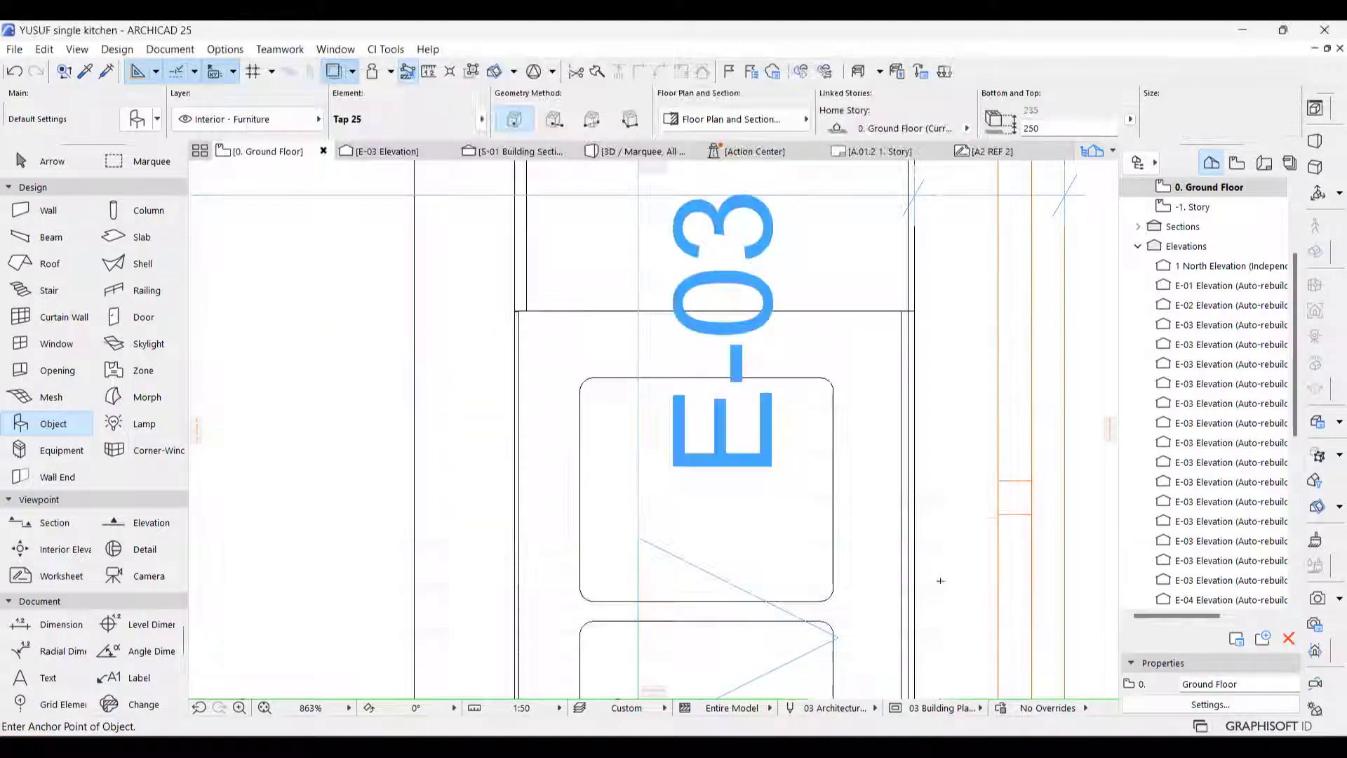
Place the tap on the ground floor plan beside the gap between the two sink bowls, with its spout over the gap.
{"action": "scroll", "coordinate": [817, 501], "scroll_direction": "down", "scroll_amount": 2}
{"action": "scroll", "coordinate": [801, 521], "scroll_direction": "up", "scroll_amount": 3}
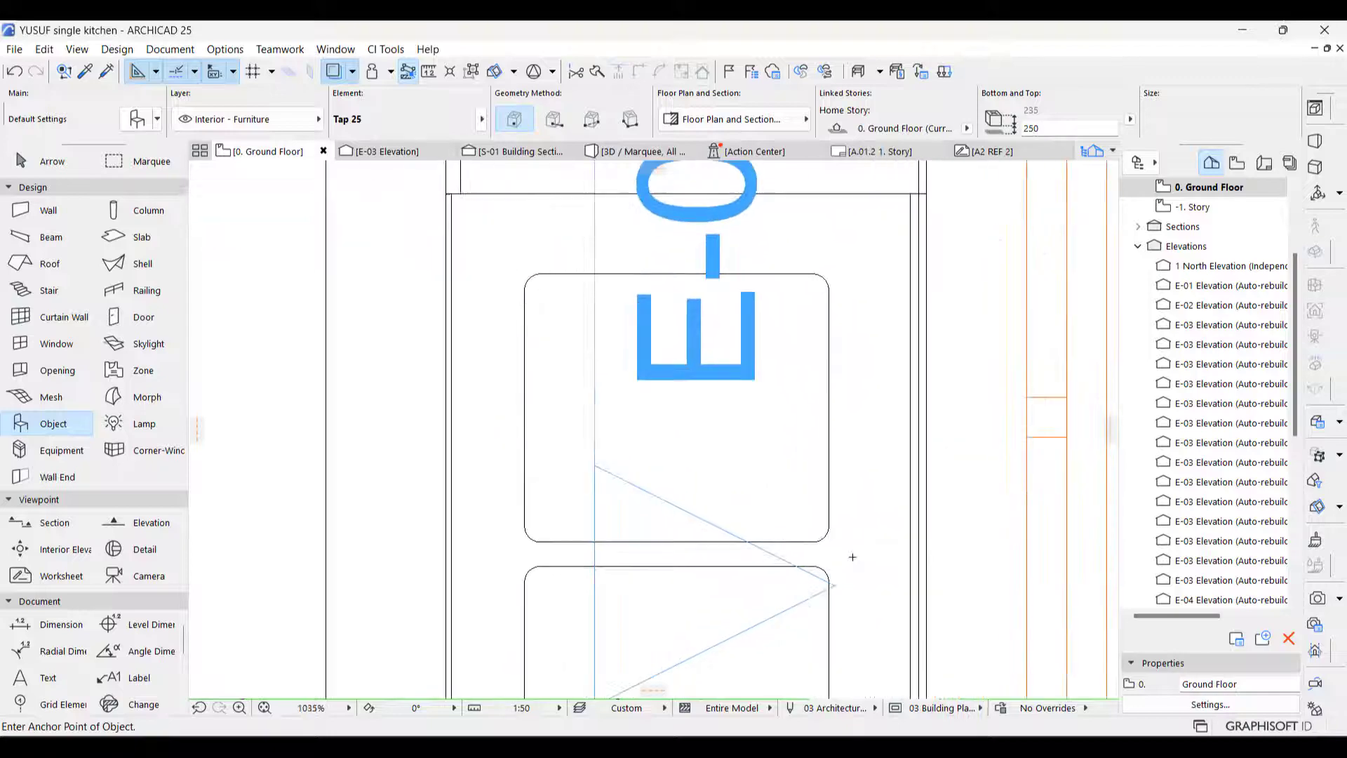
{"action": "left_click", "coordinate": [853, 557]}
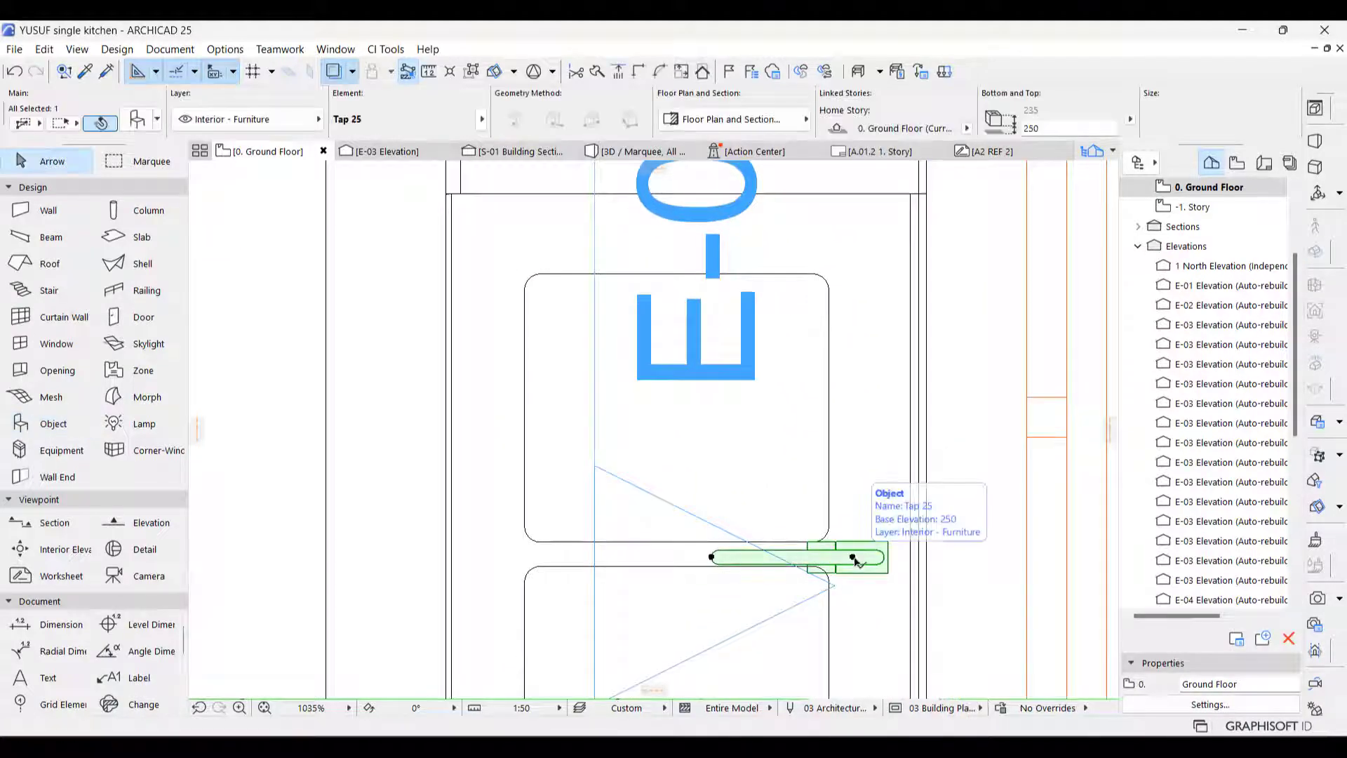
Open the E-03 elevation with the current view settings from its marker over the sink on the ground floor plan.
{"action": "key", "text": "F3"}
{"action": "key", "text": "F2"}
{"action": "left_click", "coordinate": [607, 410]}
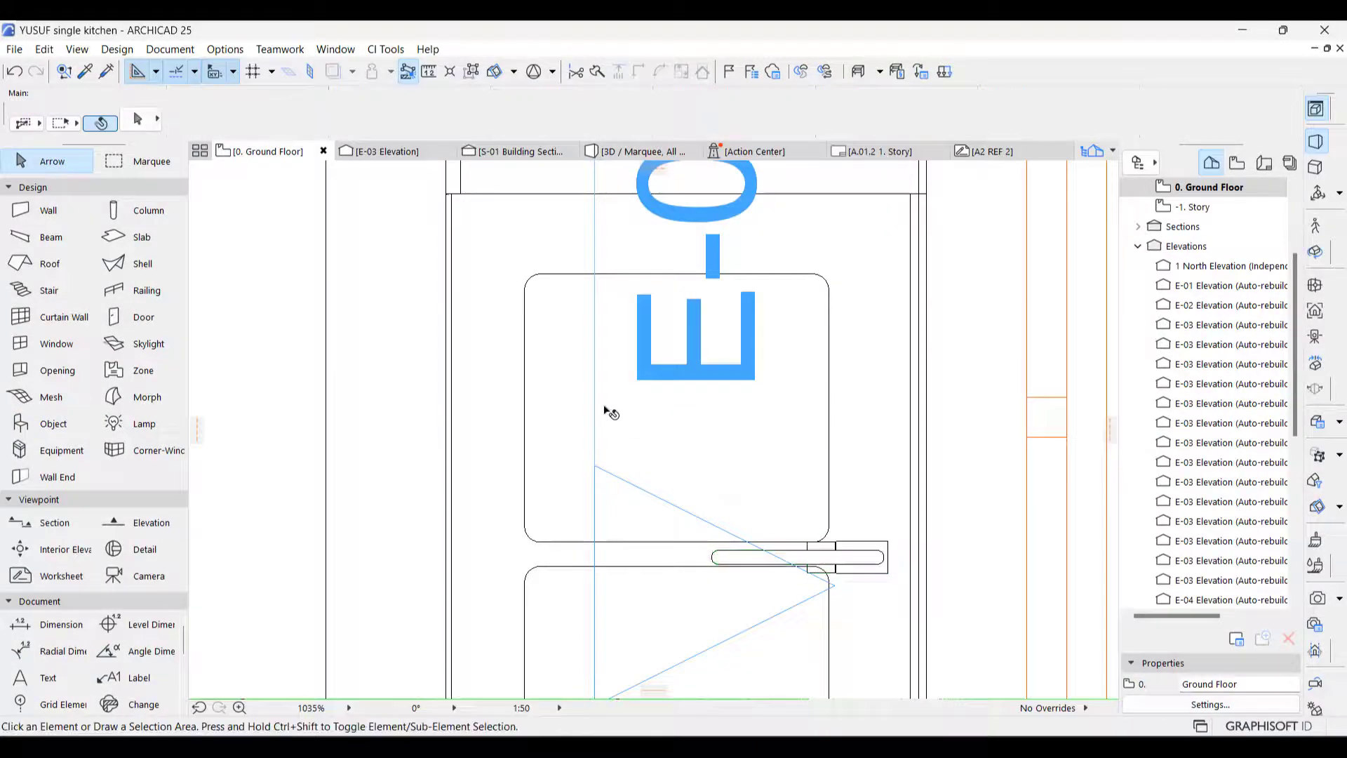
{"action": "left_click", "coordinate": [597, 402]}
{"action": "right_click", "coordinate": [594, 303]}
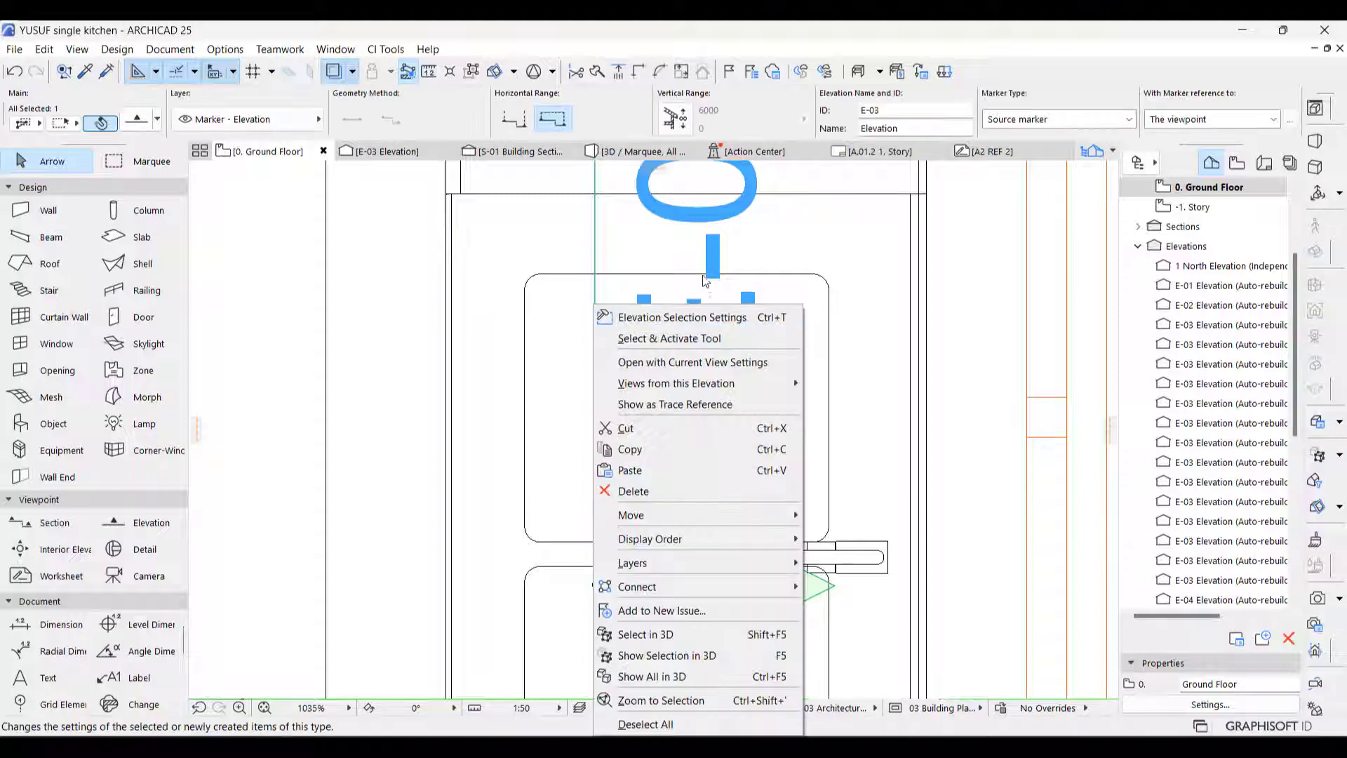
{"action": "left_click", "coordinate": [675, 357]}
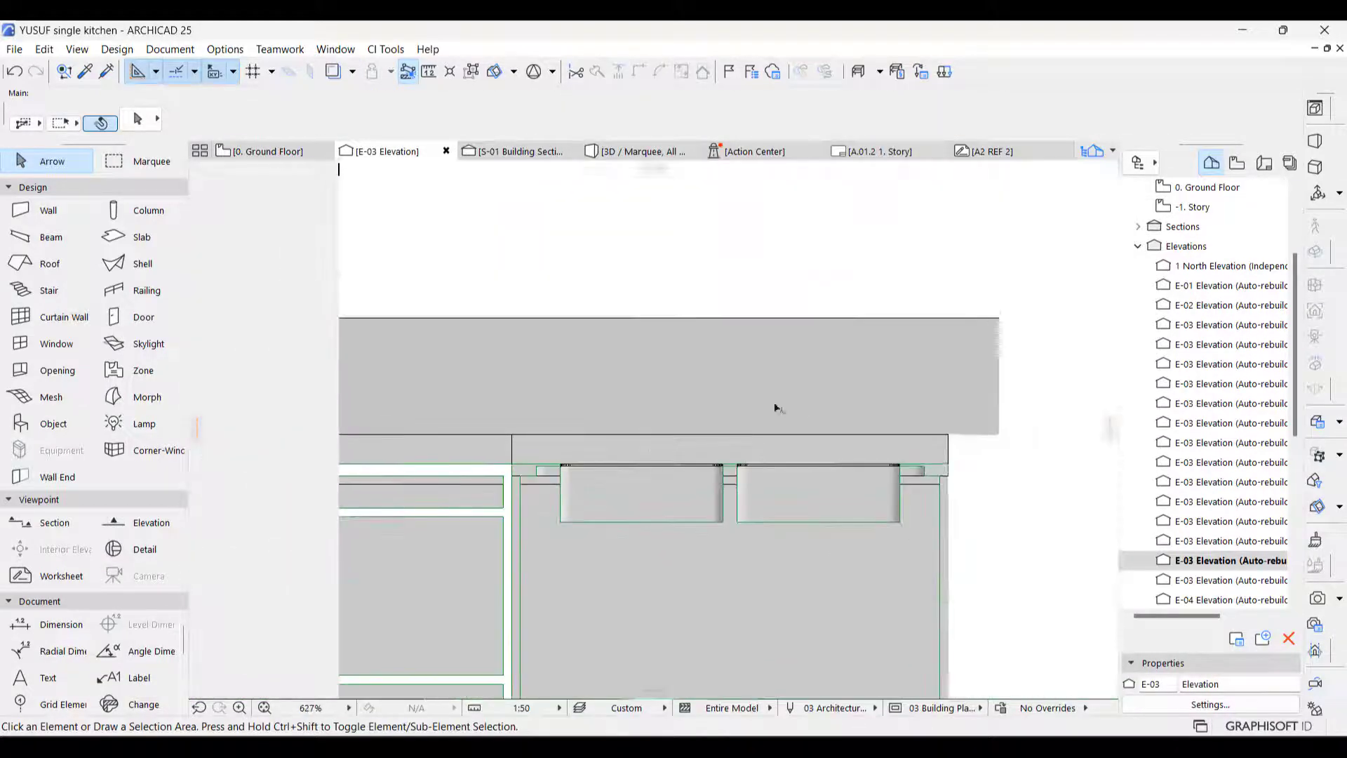
Move the tap straight down about 350 mm in the elevation so its base rests on the counter between the two bowls.
{"action": "left_click", "coordinate": [738, 289]}
{"action": "key", "text": "ctrl+d"}
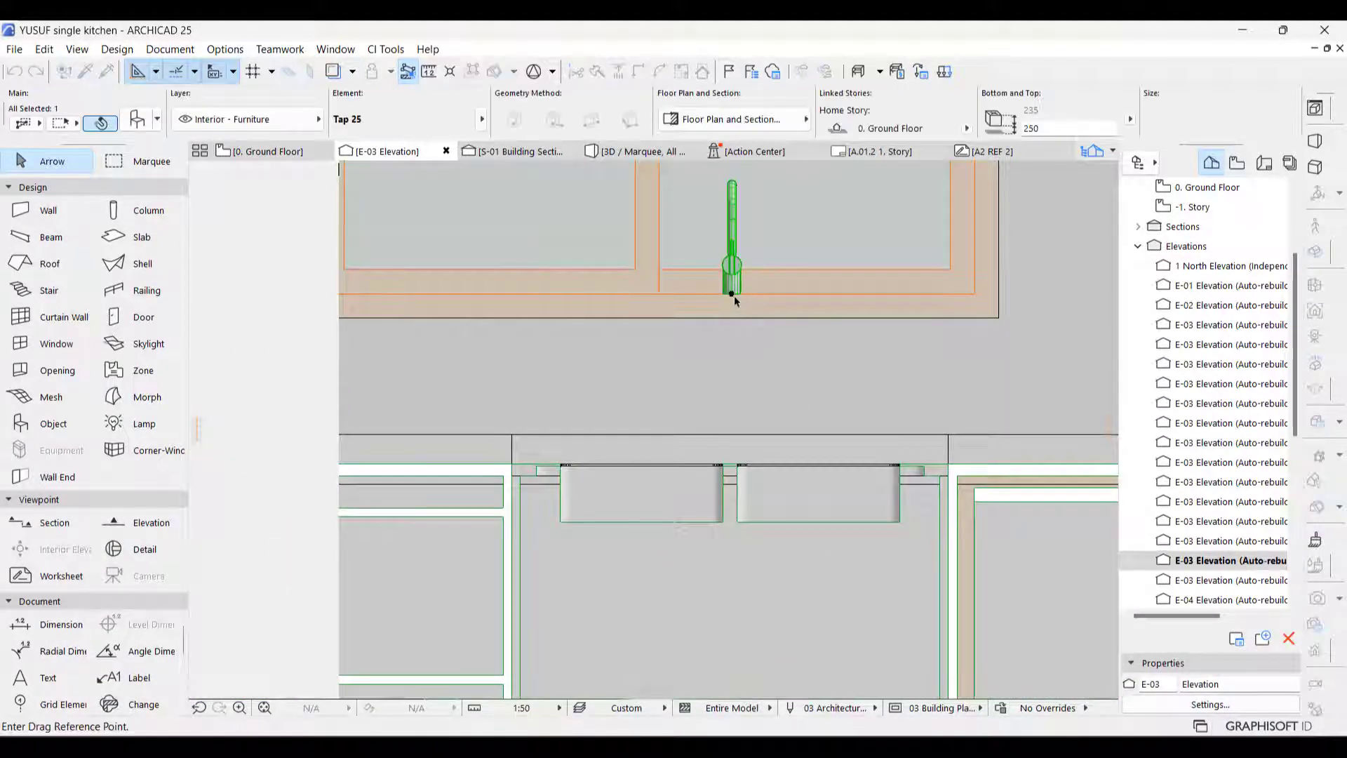
{"action": "left_click", "coordinate": [732, 293]}
{"action": "scroll", "coordinate": [732, 465], "scroll_direction": "up", "scroll_amount": 3}
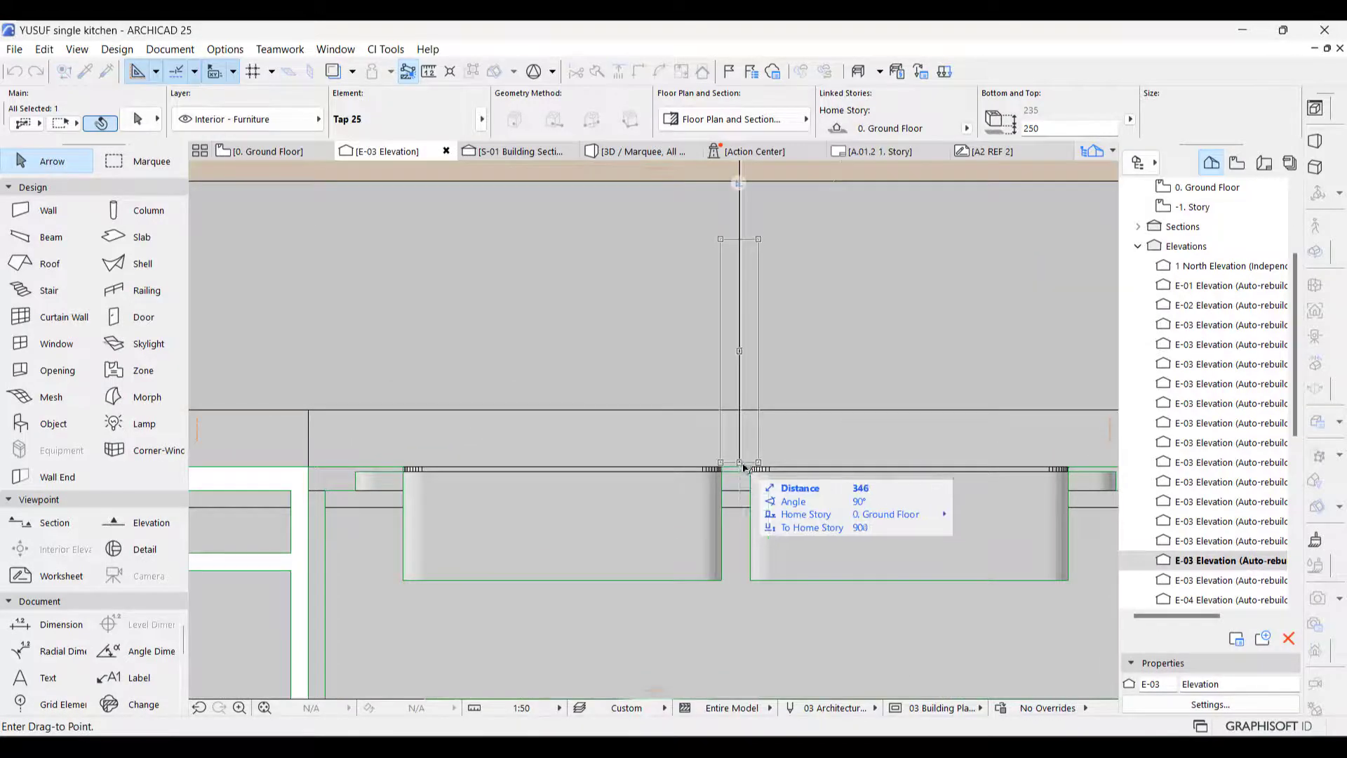
{"action": "left_click", "coordinate": [740, 467]}
{"action": "key", "text": "Escape"}
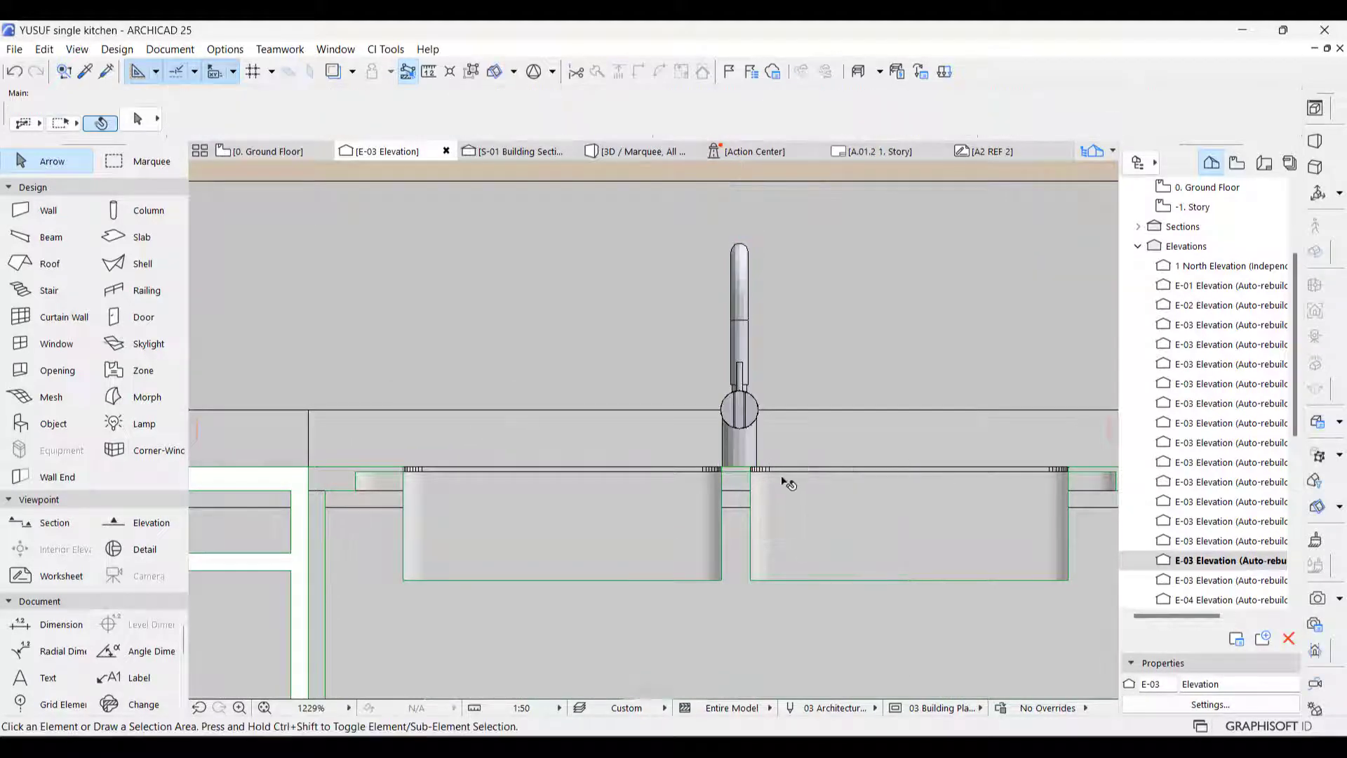
Examine the tap and the white double-bowl sink within the kitchen counter in the 3D perspective.
{"action": "key", "text": "F3"}
{"action": "middle_click_drag", "start_coordinate": [719, 442], "coordinate": [466, 324], "text": "shift"}
{"action": "middle_click_drag", "start_coordinate": [861, 411], "coordinate": [947, 386], "text": "shift"}
{"action": "mouse_move", "coordinate": [700, 398]}
{"action": "middle_mouse_down", "text": "shift"}
{"action": "mouse_move", "coordinate": [714, 514]}
{"action": "mouse_move", "coordinate": [708, 499]}
{"action": "middle_mouse_up", "text": "shift"}
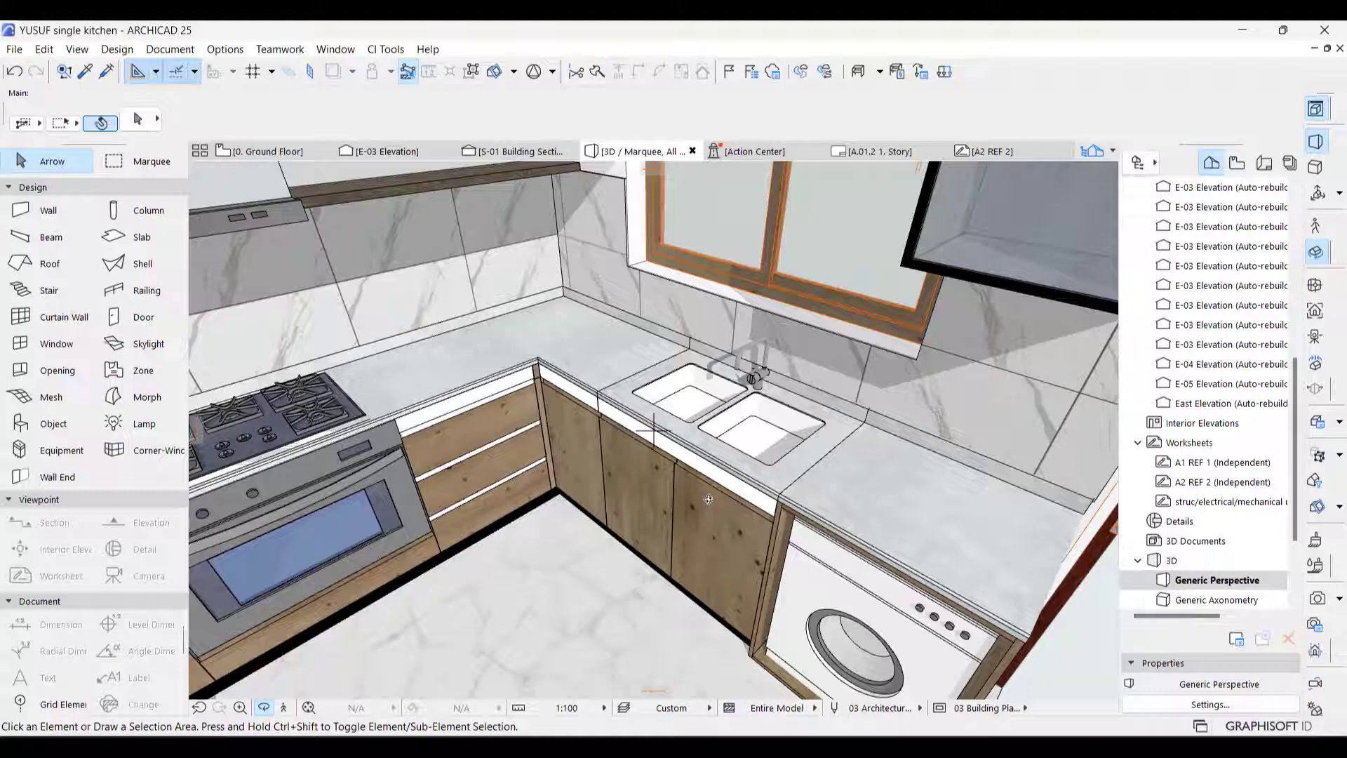
{"action": "scroll", "coordinate": [812, 395], "scroll_direction": "up", "scroll_amount": 2}
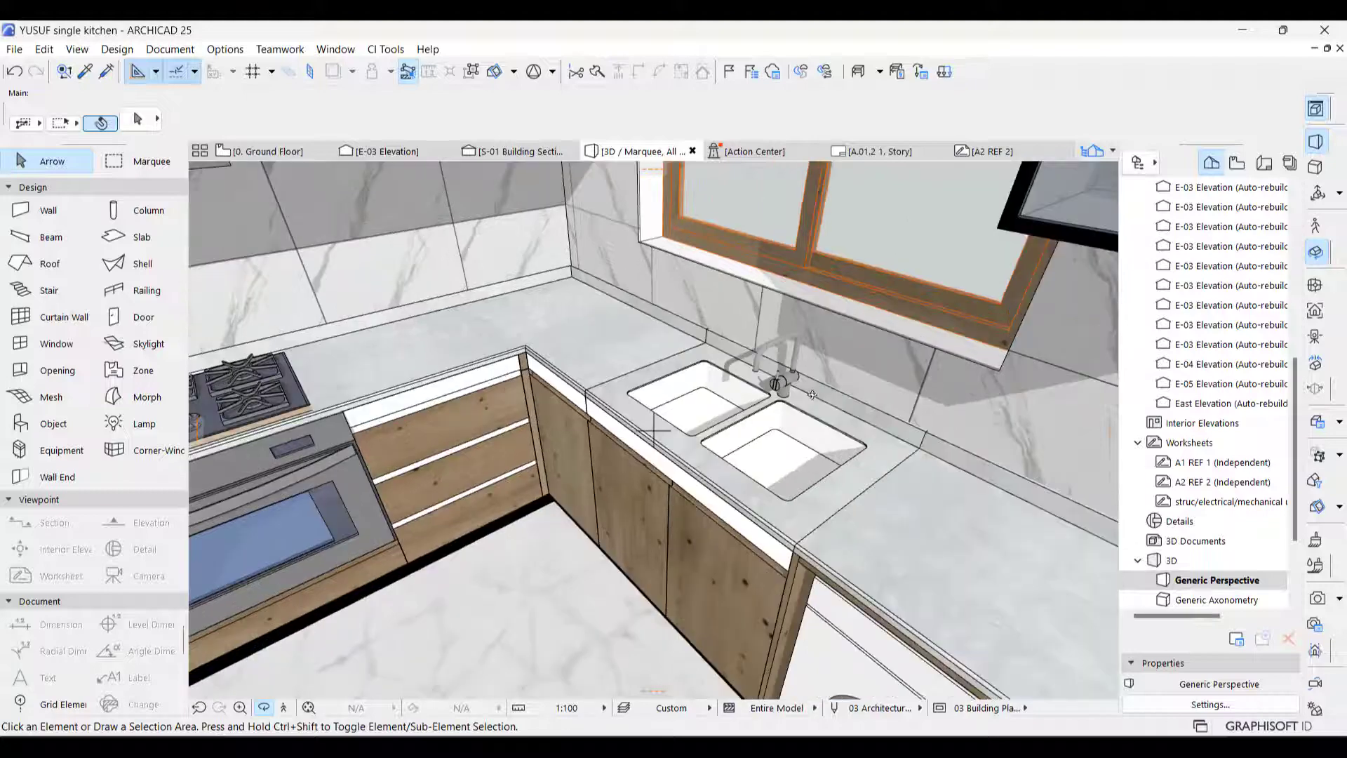